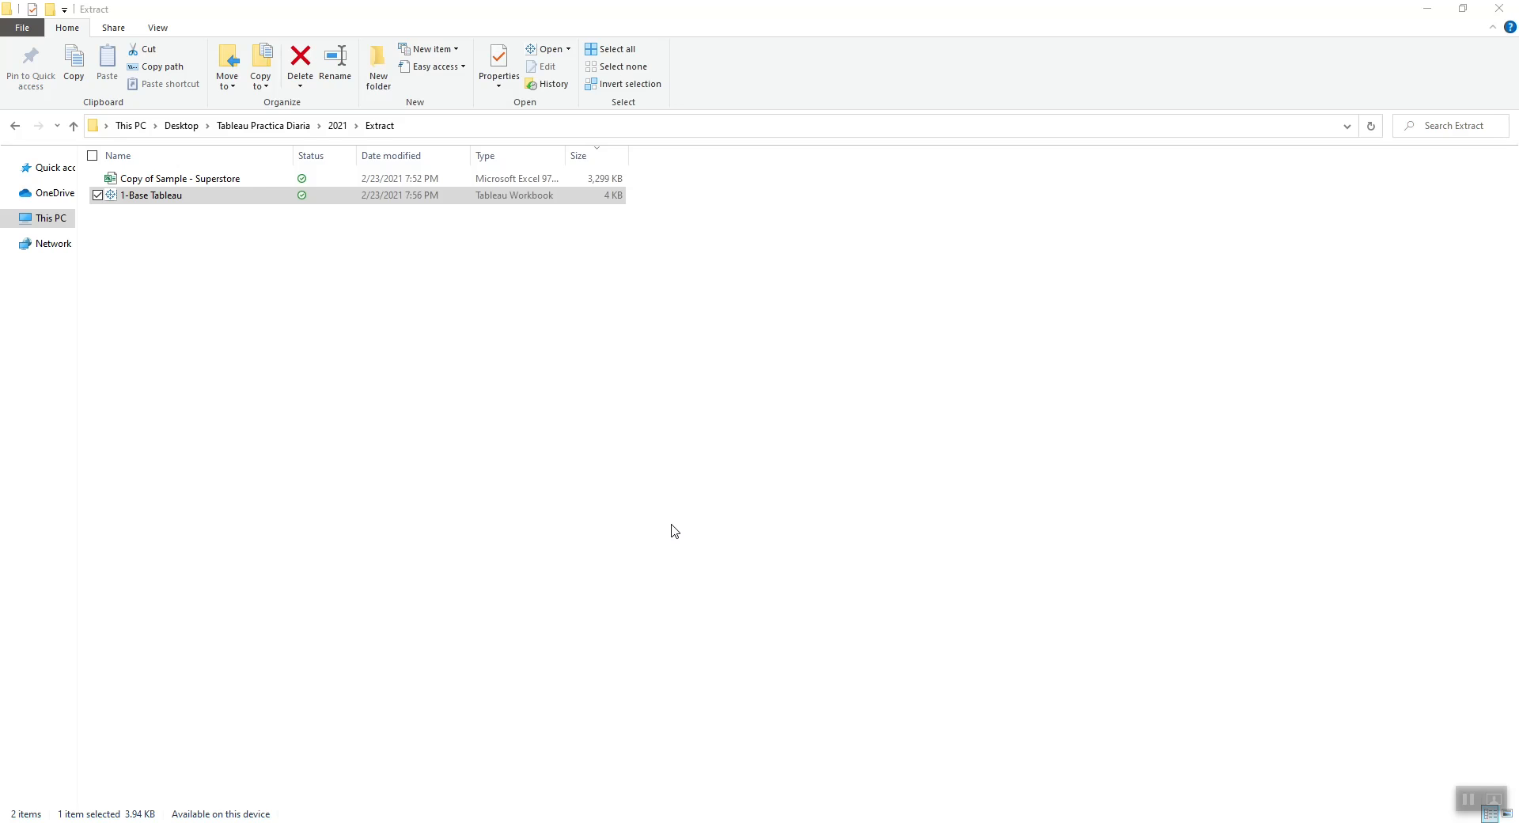
Step: Open the 1-Base Tableau workbook maximized and connect it to the saved Sample - Superstore data source
click(196, 212)
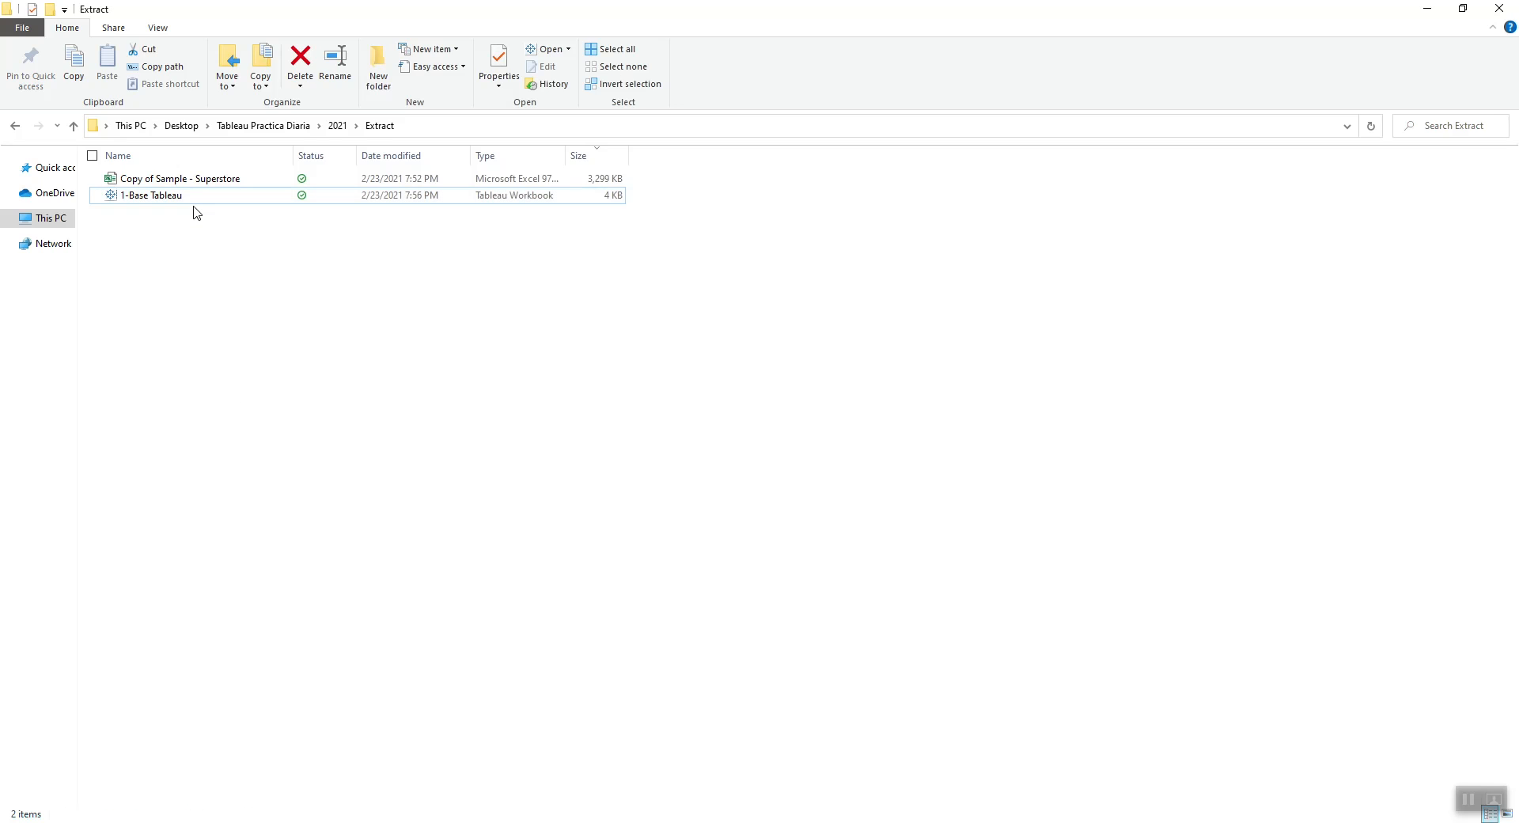
double_click(194, 197)
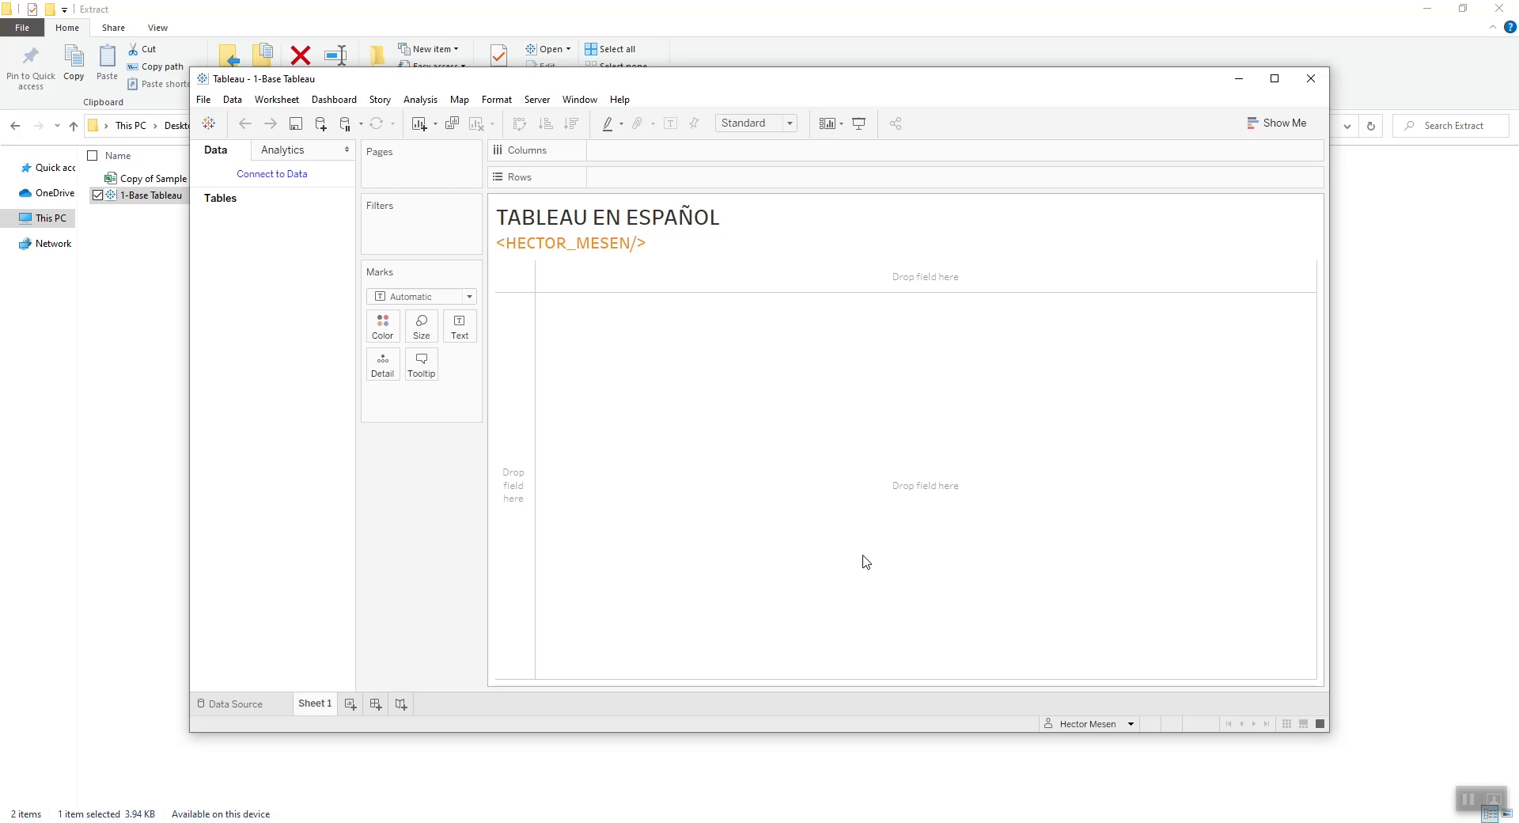
click(1275, 80)
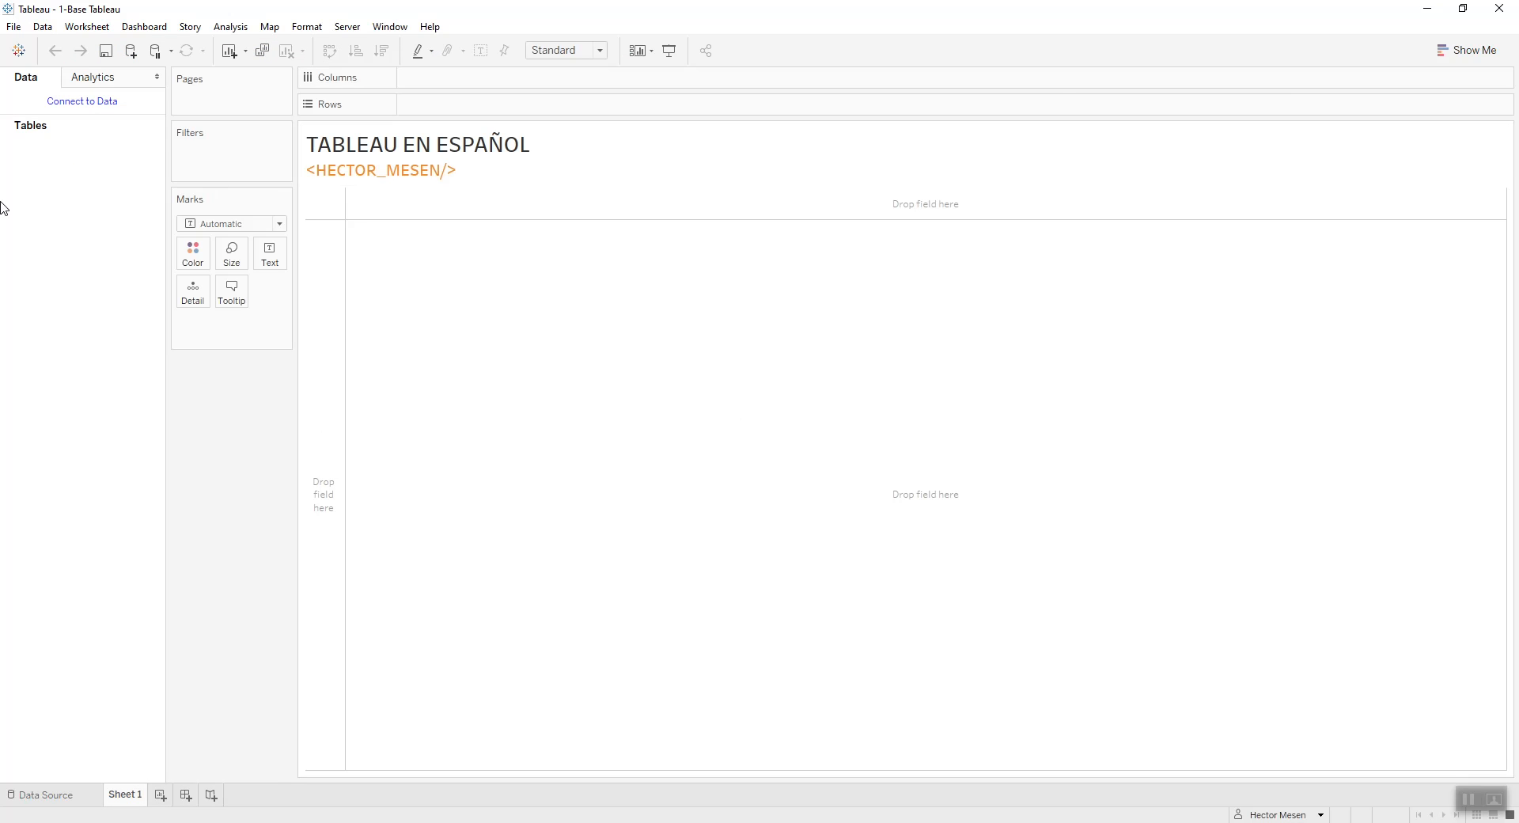
click(140, 53)
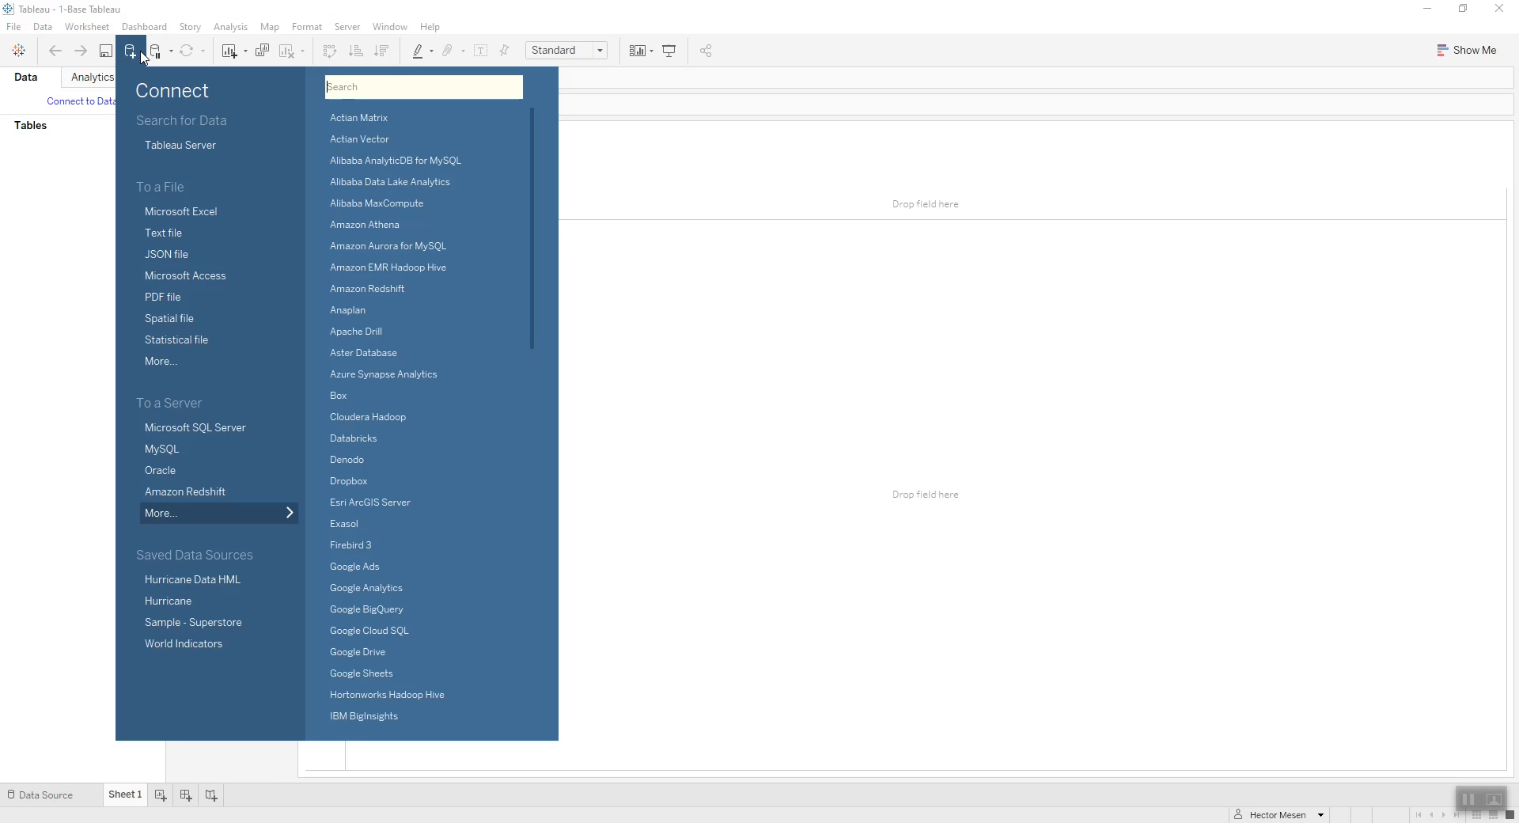
click(204, 622)
Step: Save the workbook in the Extract folder as a Tableau Packaged Workbook (*.twbx) named 2-Base Tableau Packaged
click(14, 26)
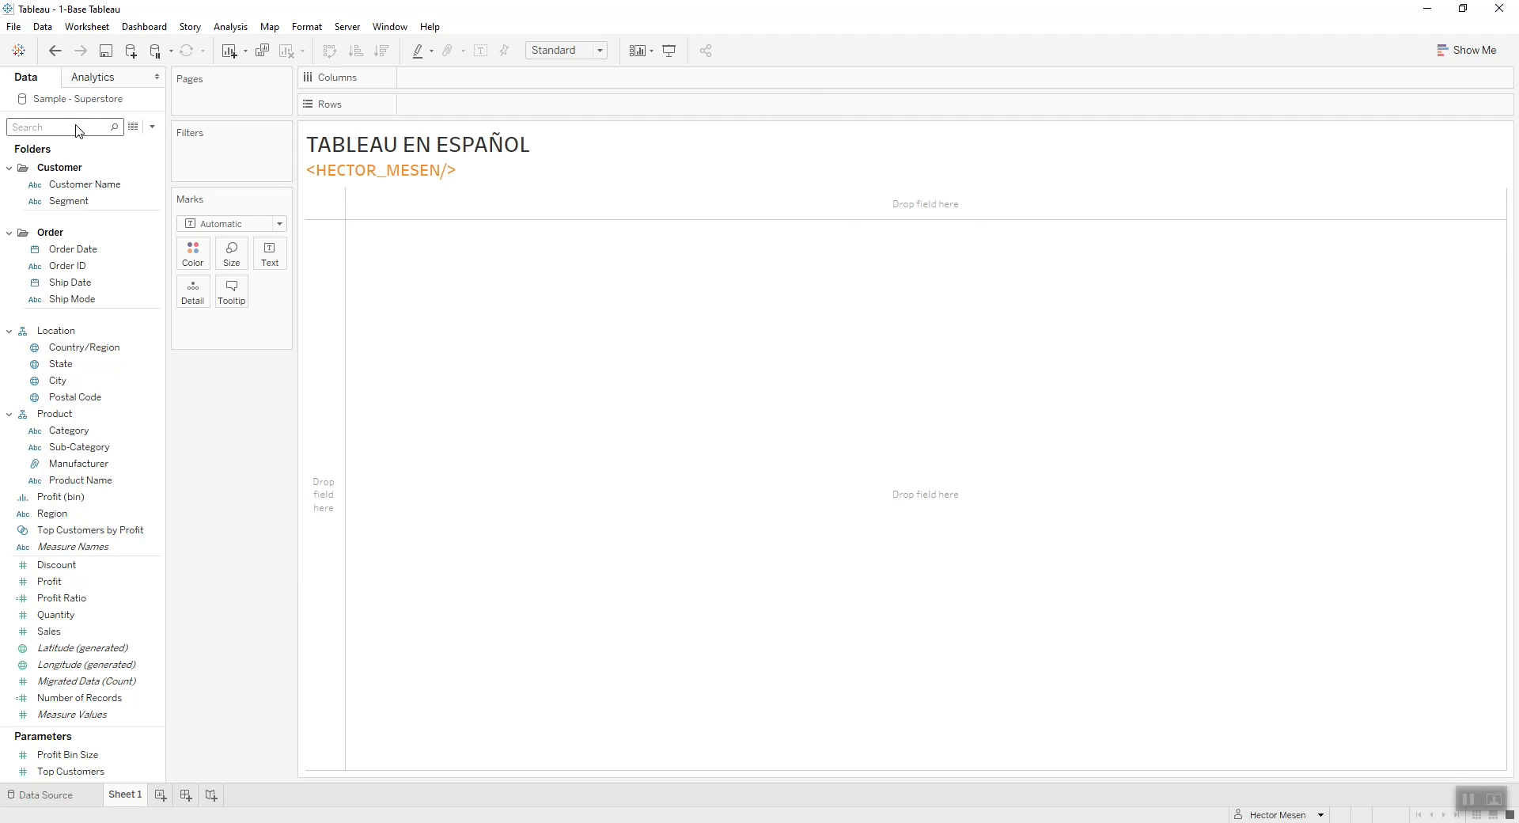
click(47, 121)
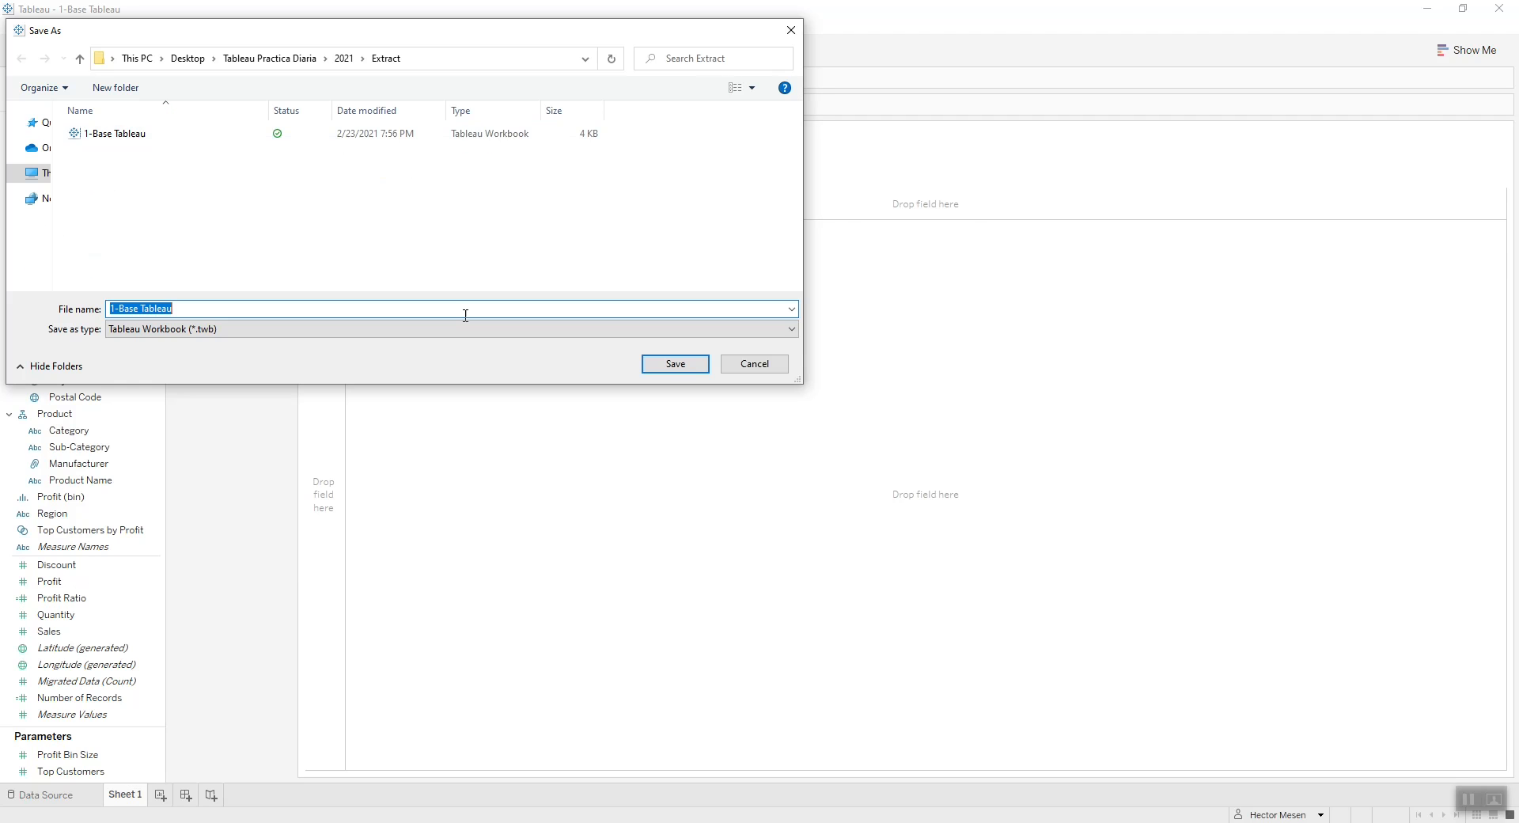
click(311, 331)
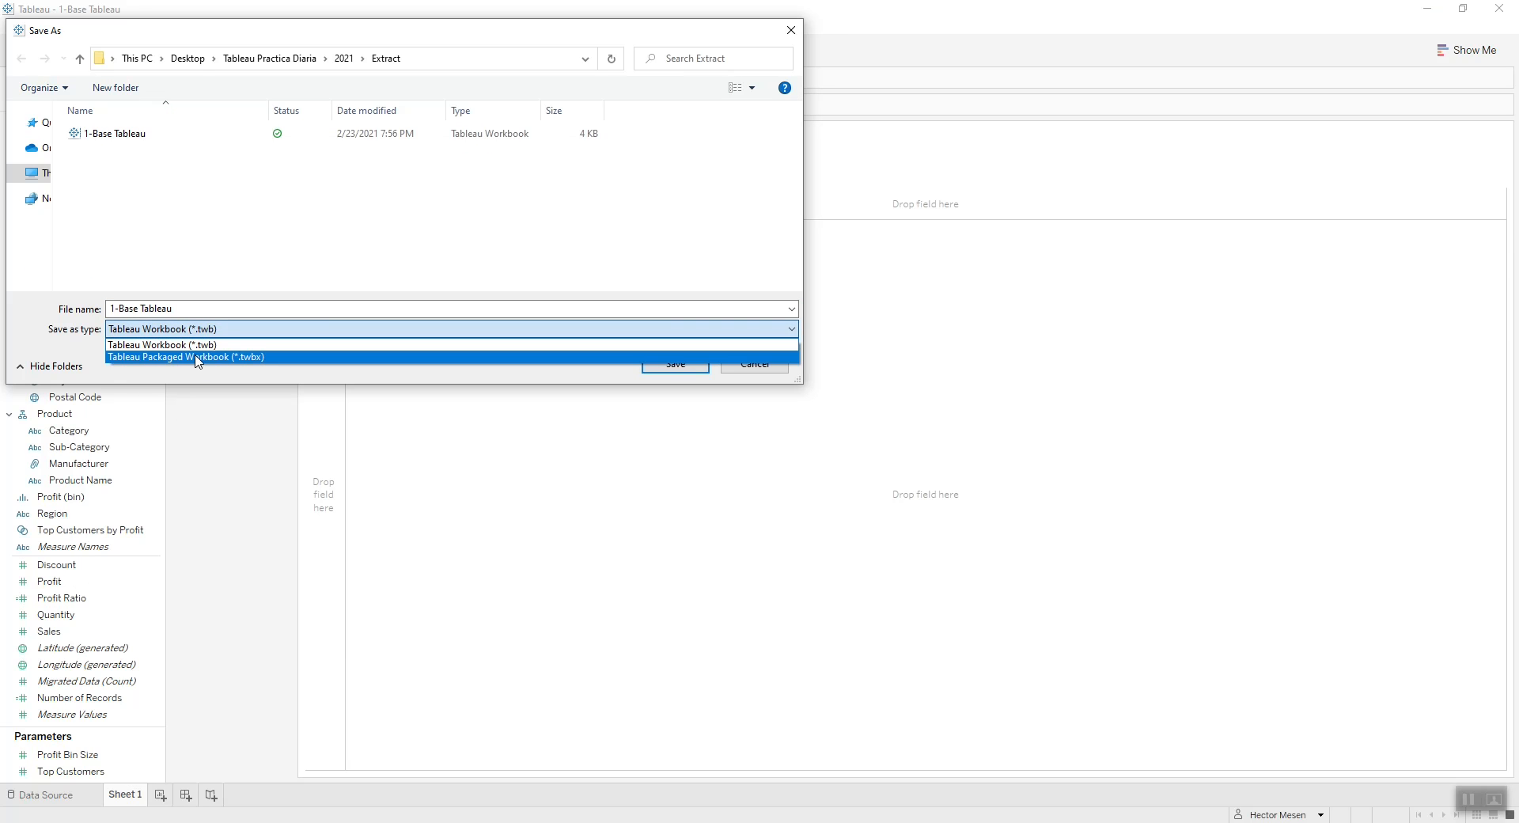
click(252, 357)
double_click(220, 309)
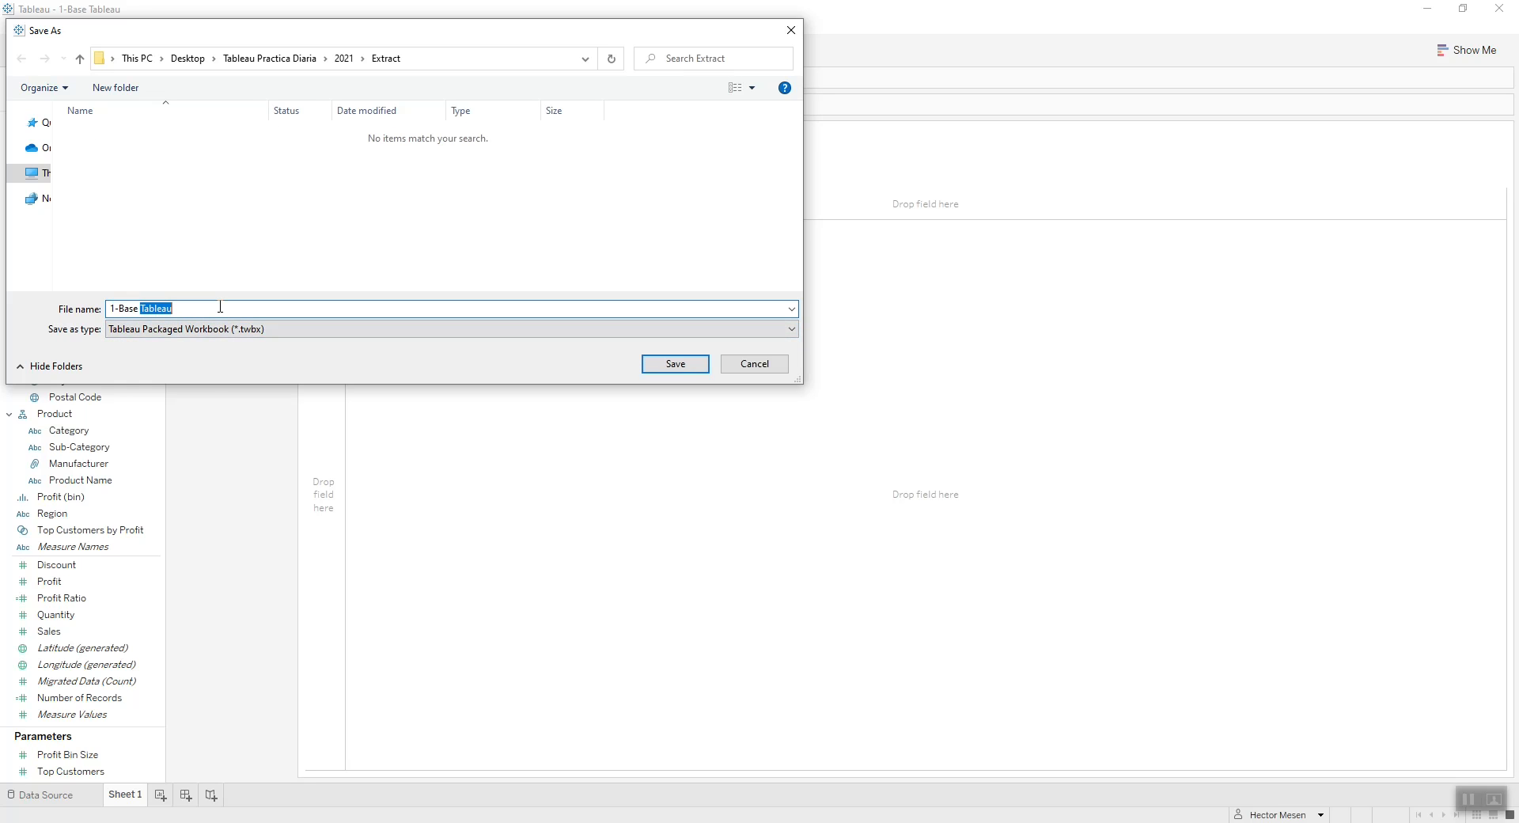
key(BackSpace)
text(Tableau)
key(Home)
key(Right)
click(728, 369)
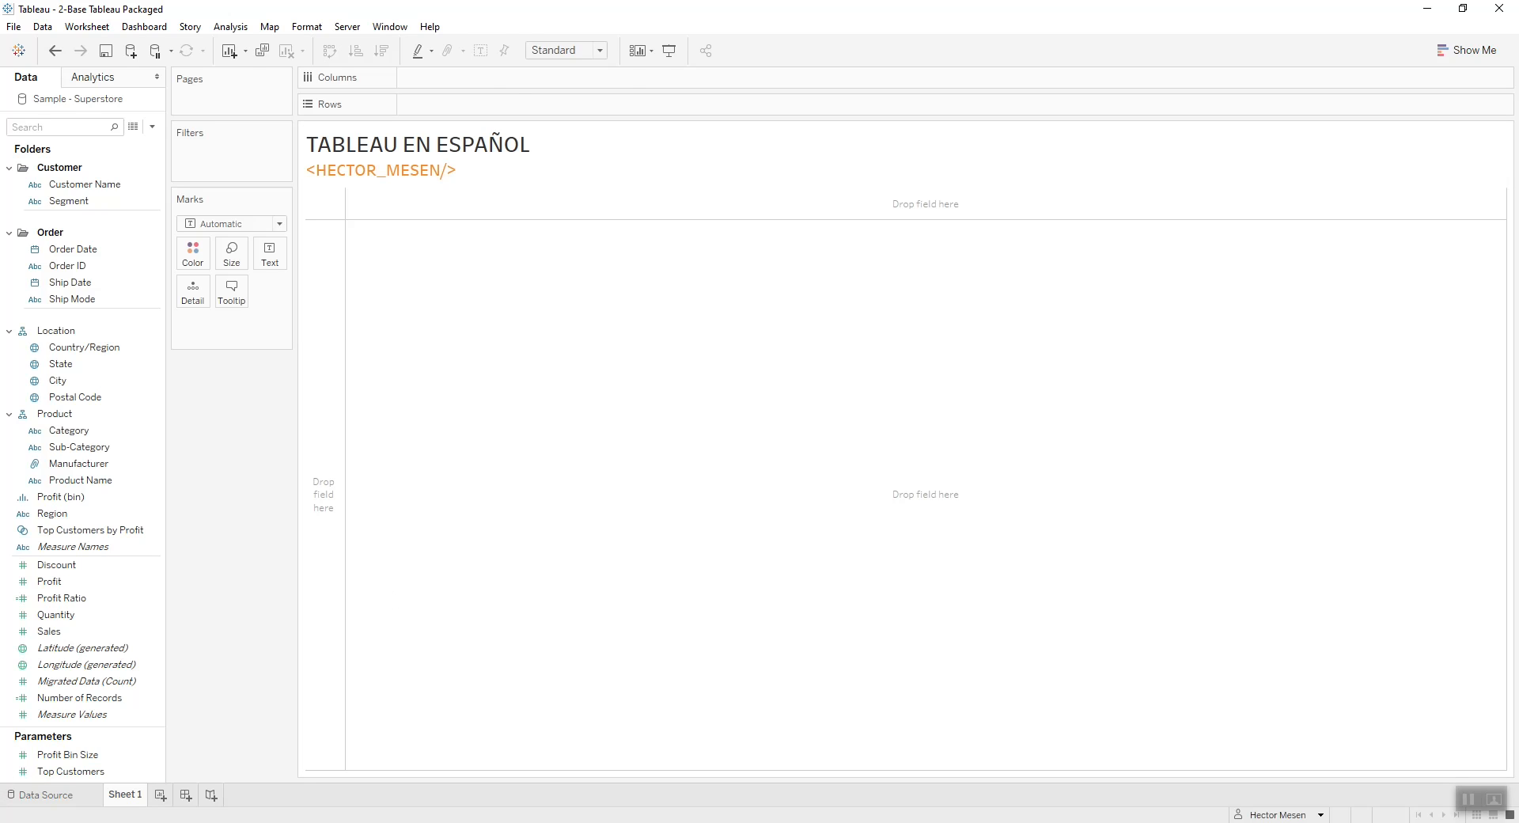
Step: Switch to File Explorer to check the size of 2-Base Tableau Packaged, and return to that workbook in Tableau
key(alt+Tab)
click(801, 380)
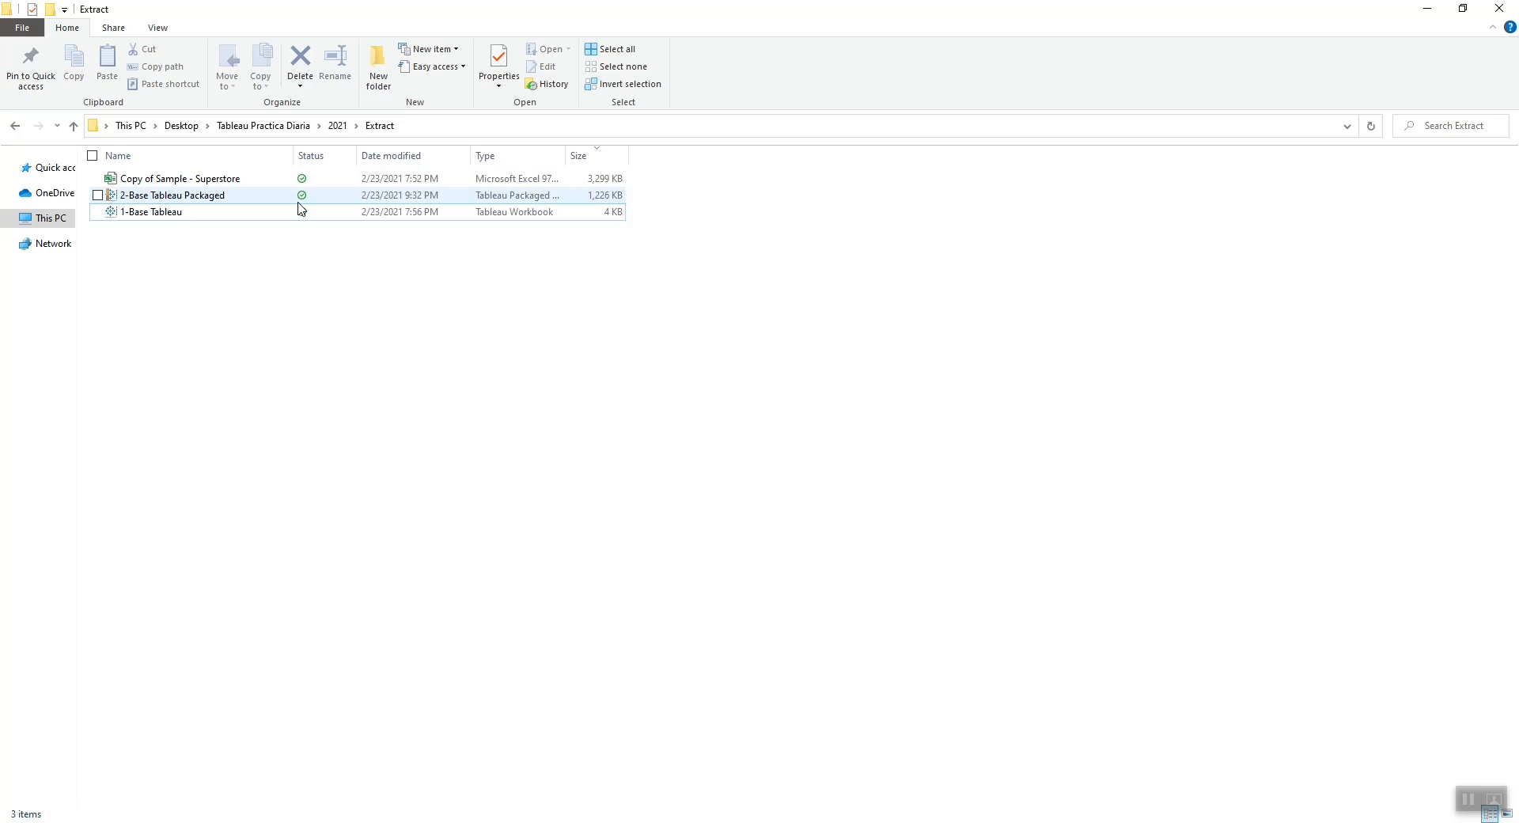
click(187, 198)
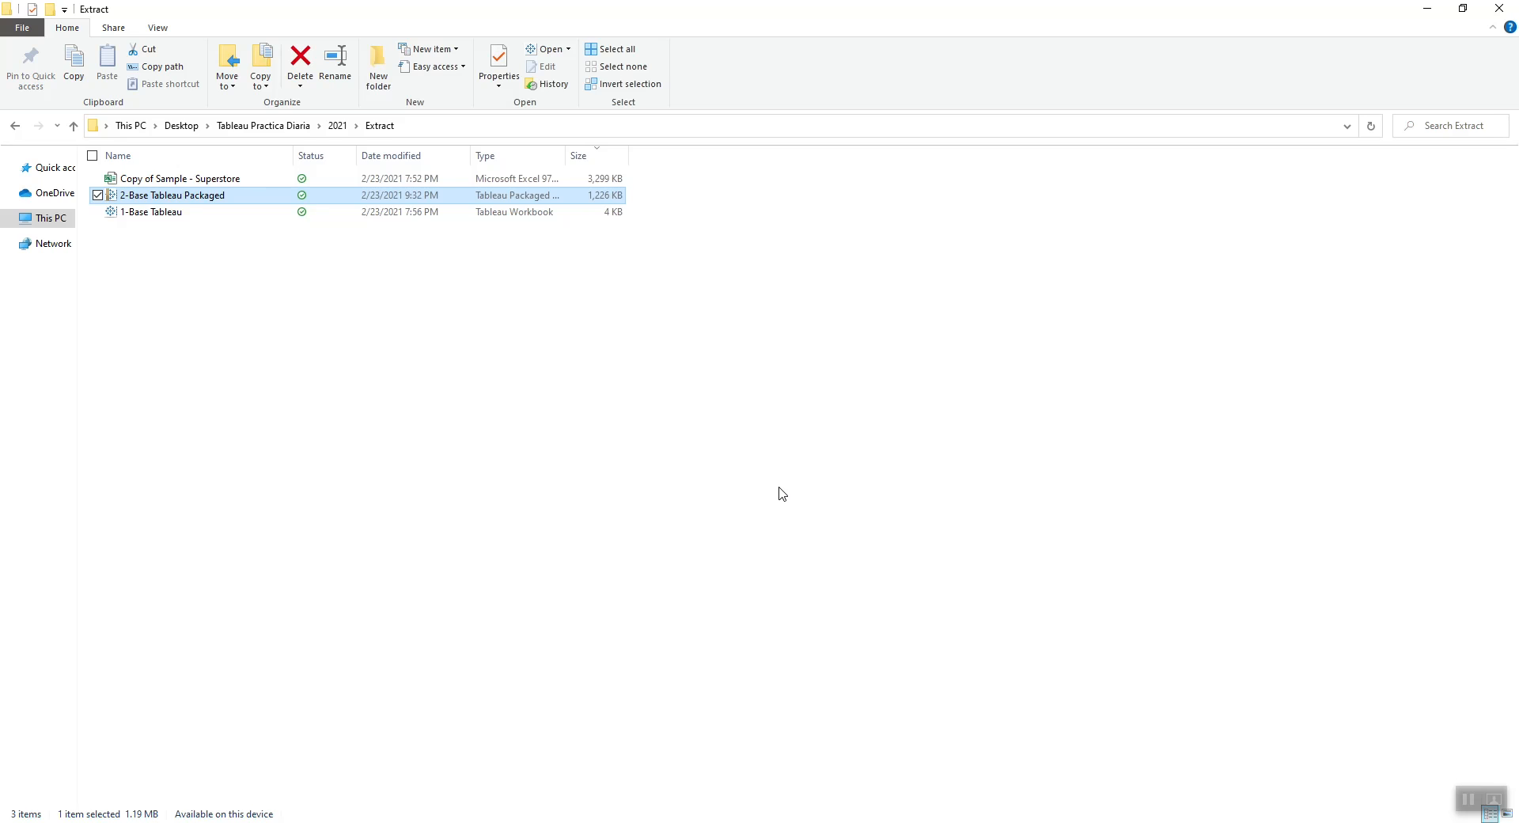
mouse_move(238, 819)
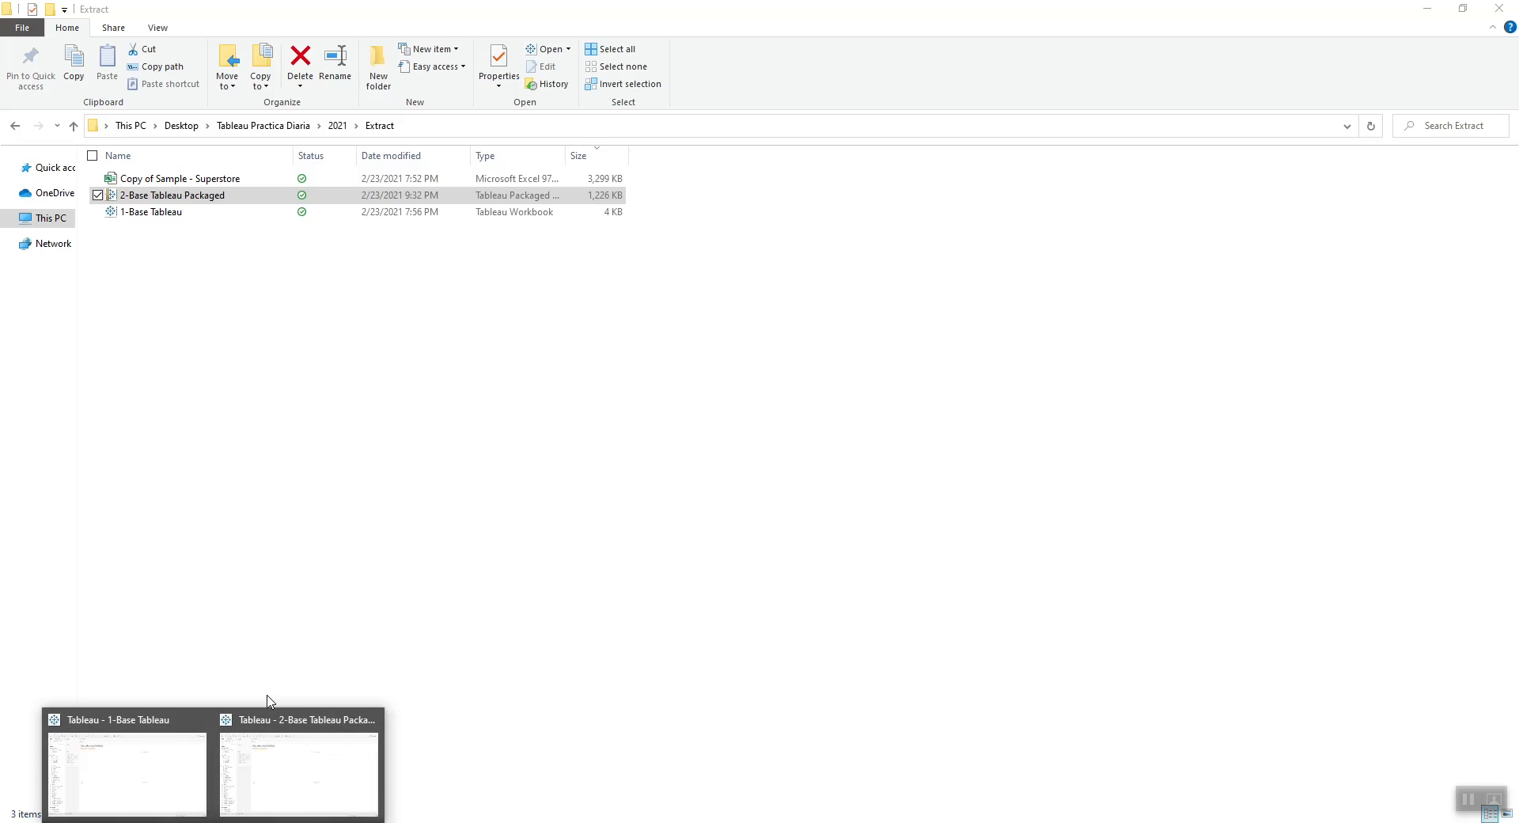
click(342, 791)
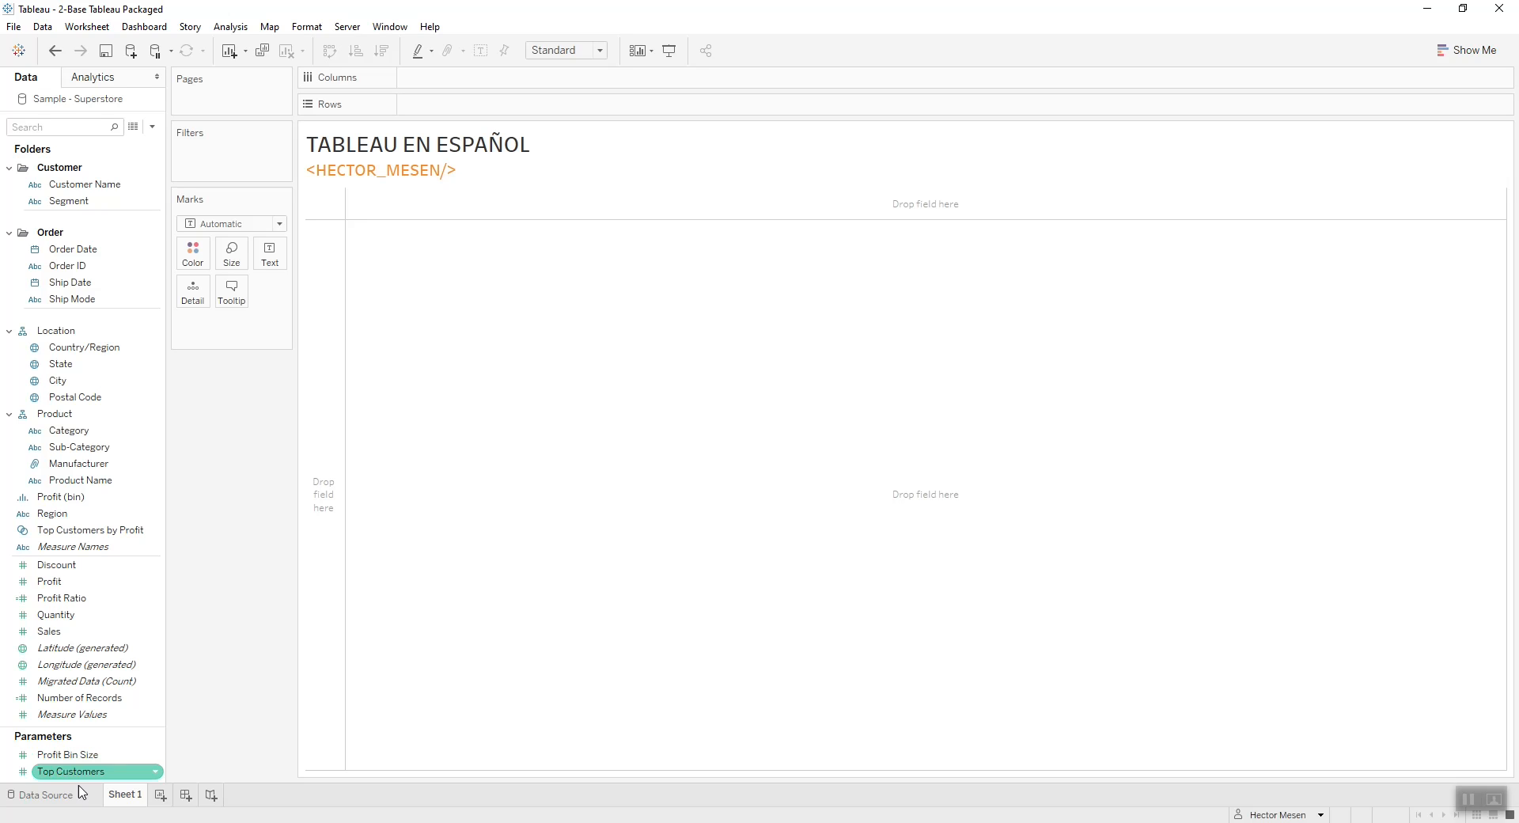
Step: Try the Extract connection on the Sample - Superstore data source, restore Live and return to Sheet 1
key(ctrl+shift+Tab)
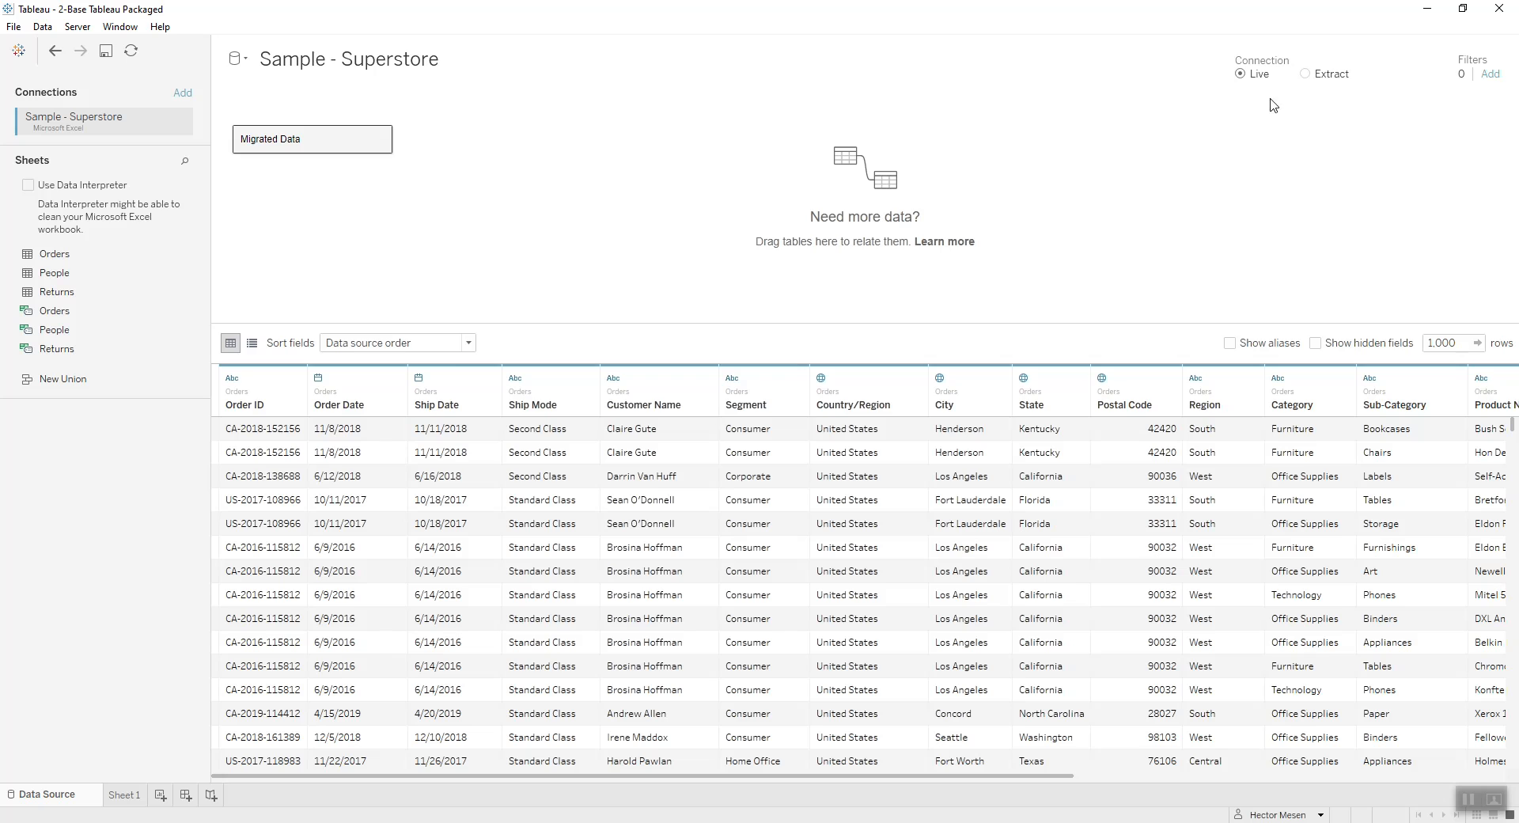
click(1306, 73)
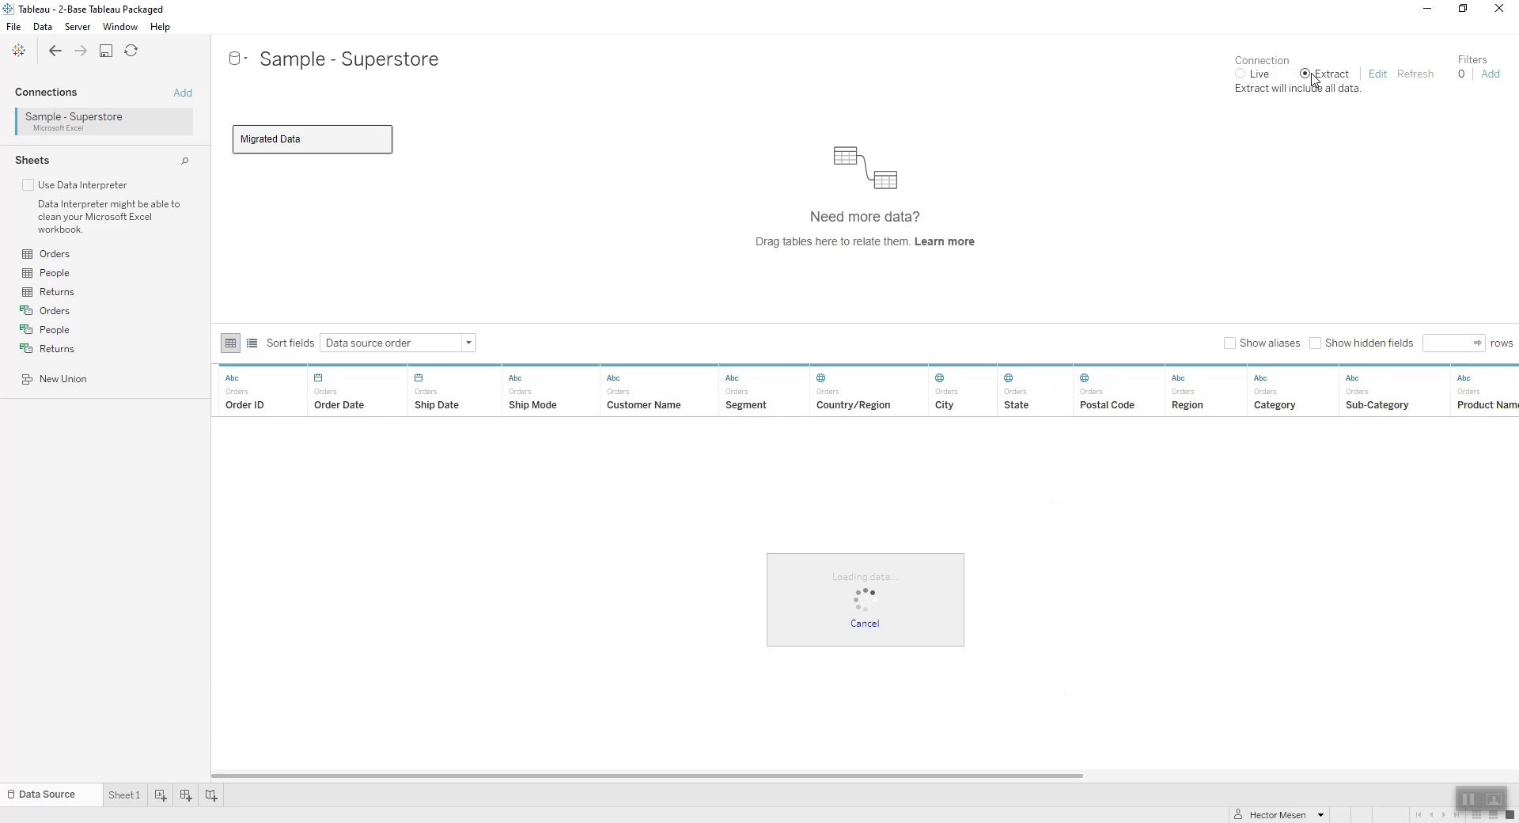
click(1264, 76)
click(123, 797)
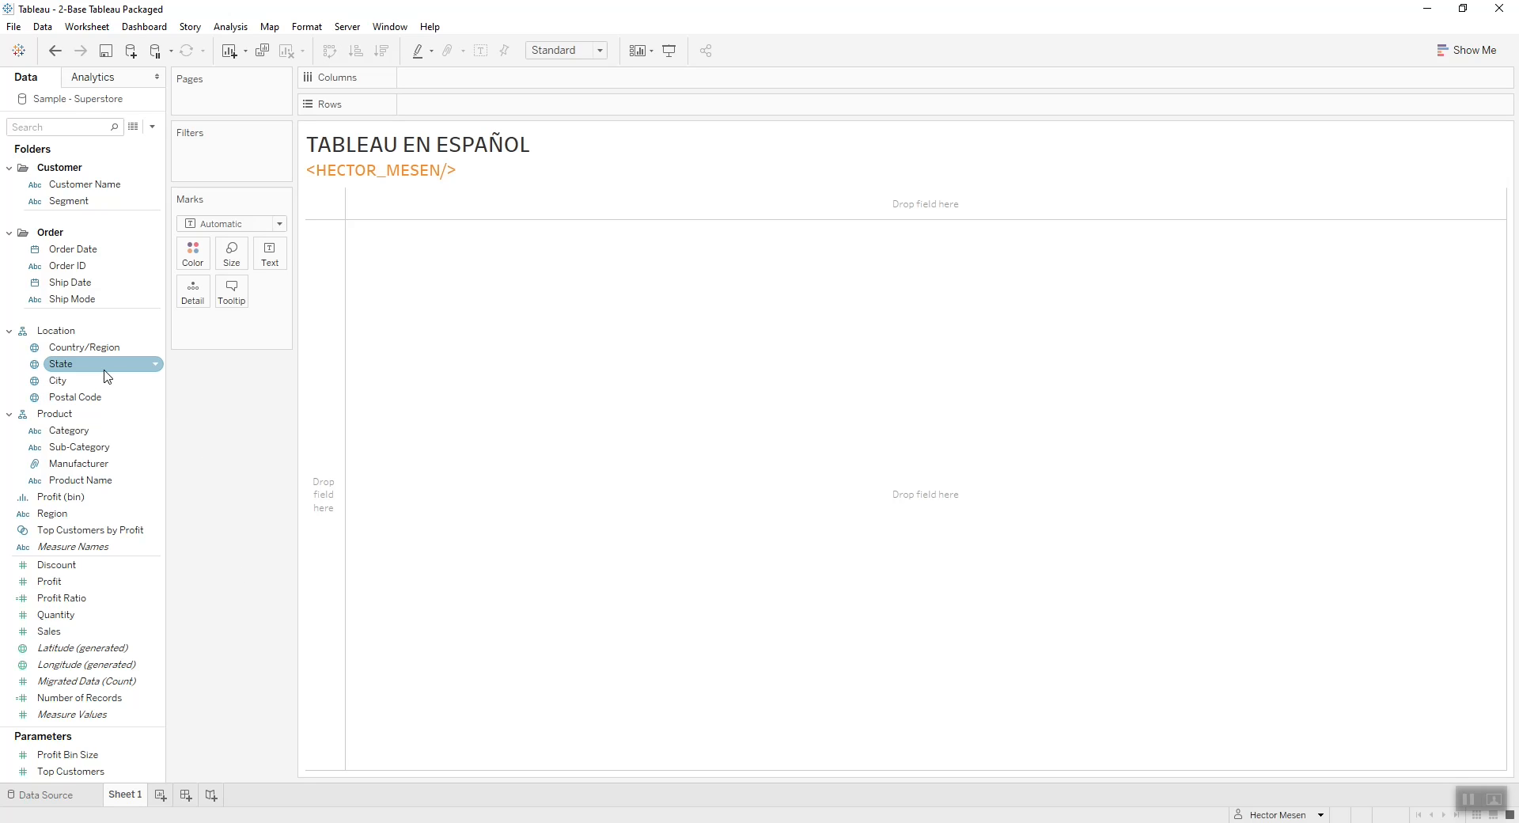
Step: Search the fields for "record" and show Number of Records as text on the sheet
drag(107, 376, 79, 394)
click(40, 127)
text(record)
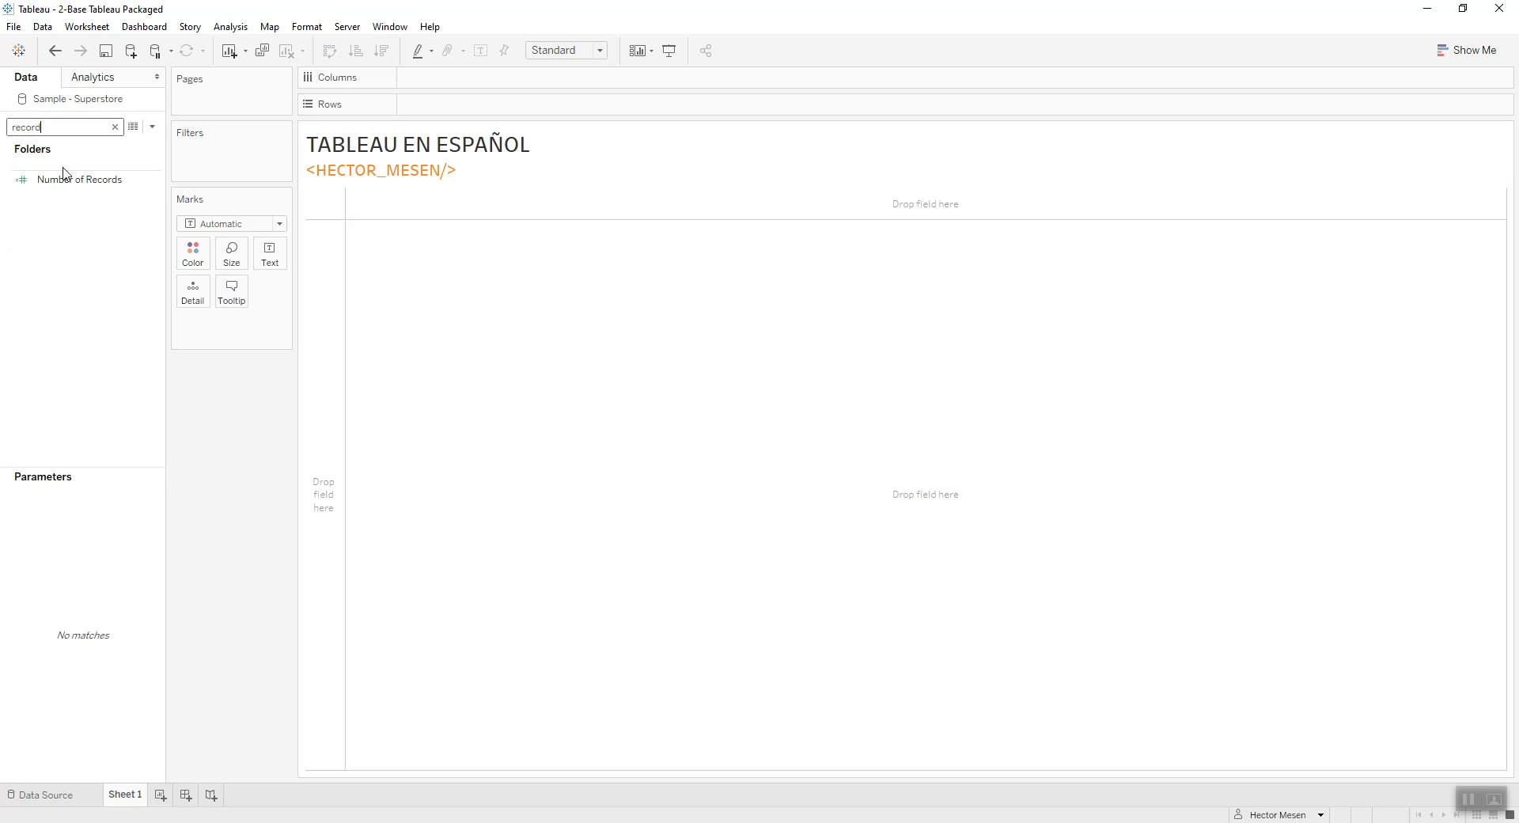
drag(66, 174, 265, 257)
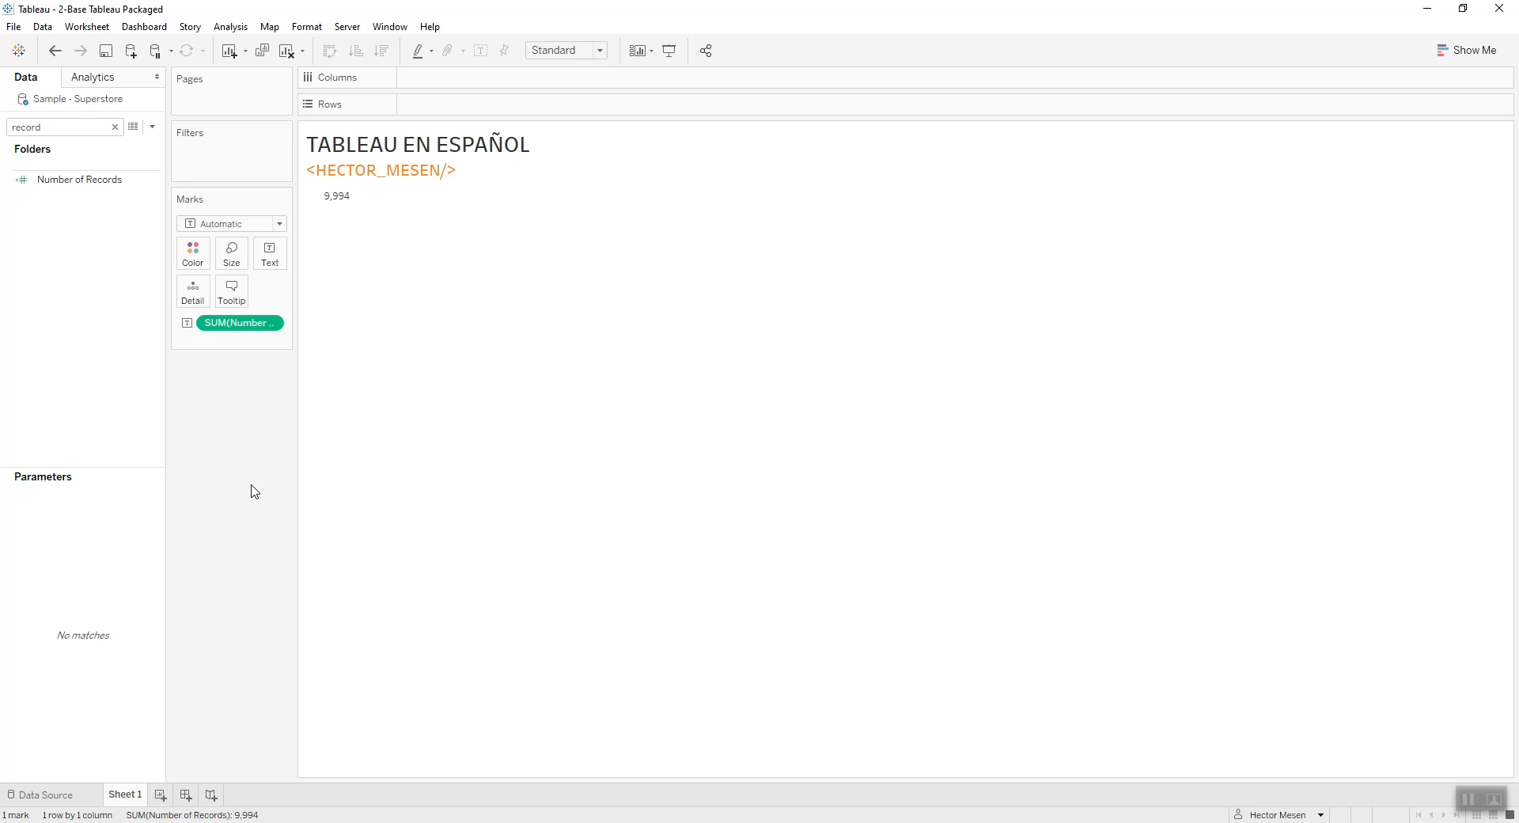
Step: Search the fields for "tate" and add State to the rows of the view
double_click(75, 128)
text(tate)
drag(61, 184, 449, 113)
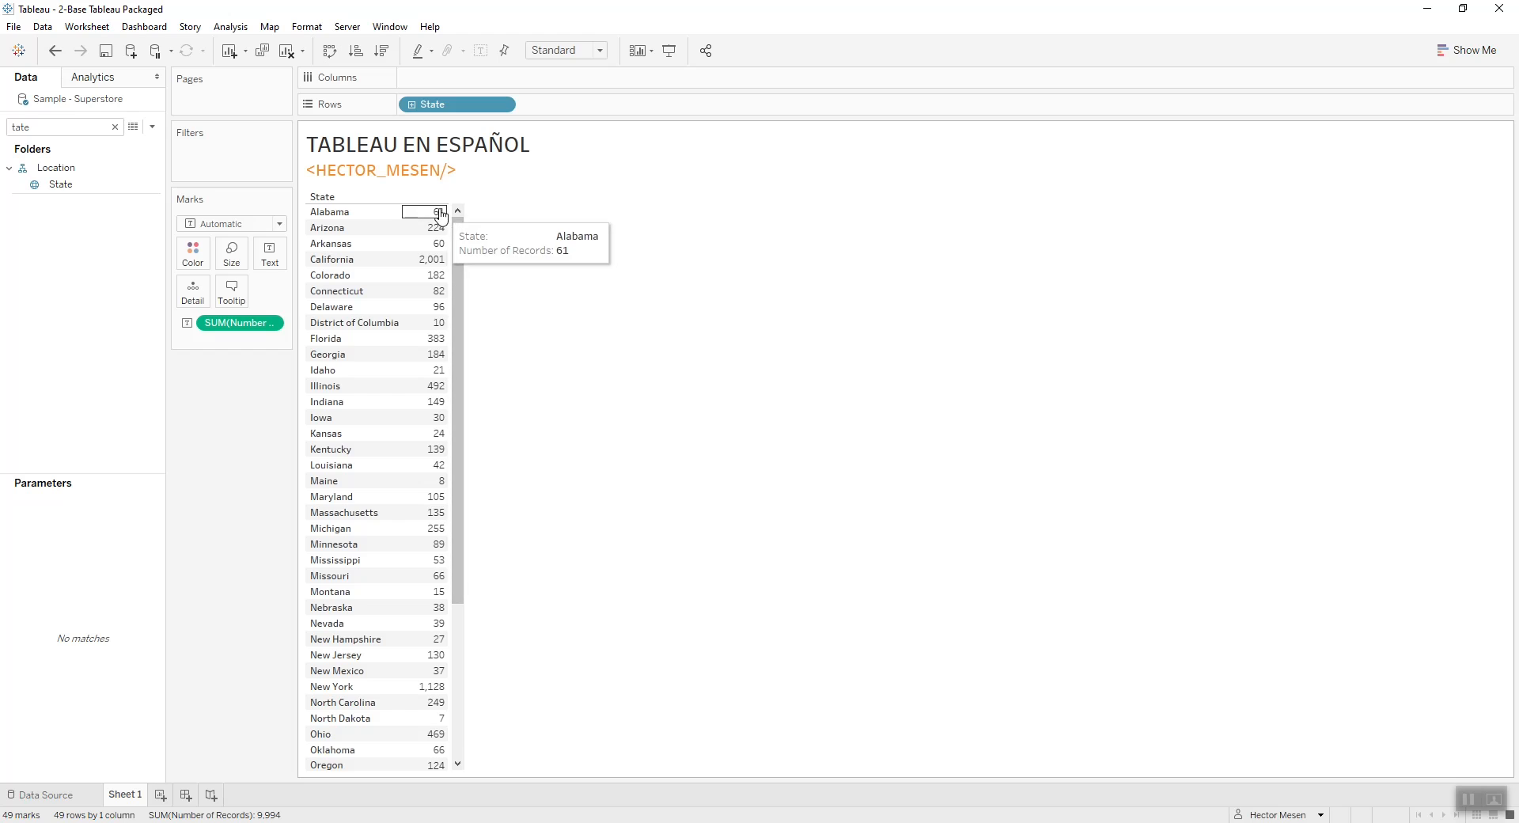
Step: Review the list of states and sort it in descending order by Number of Records
drag(461, 277, 461, 615)
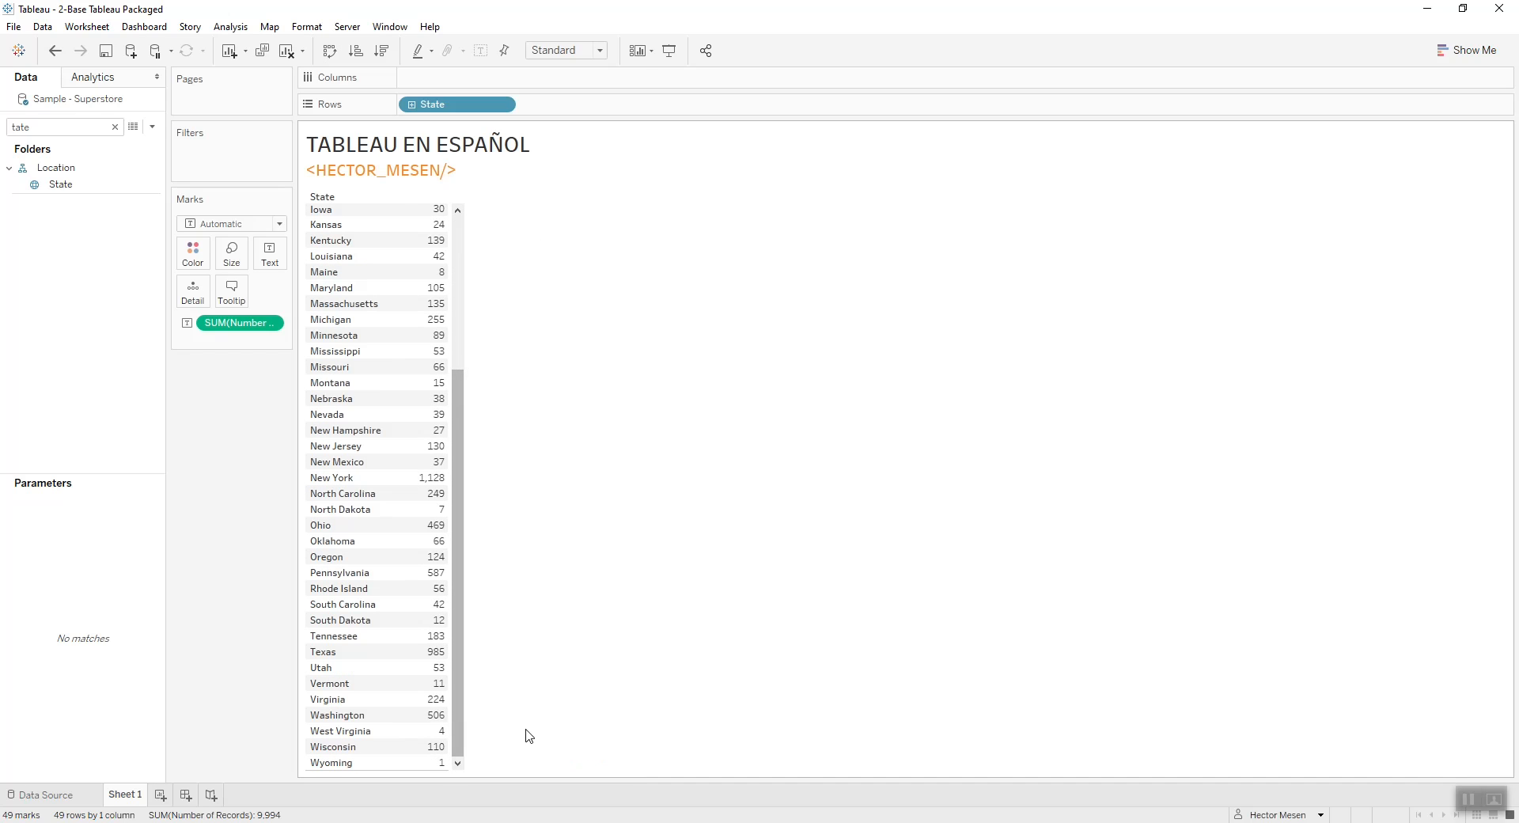
click(334, 657)
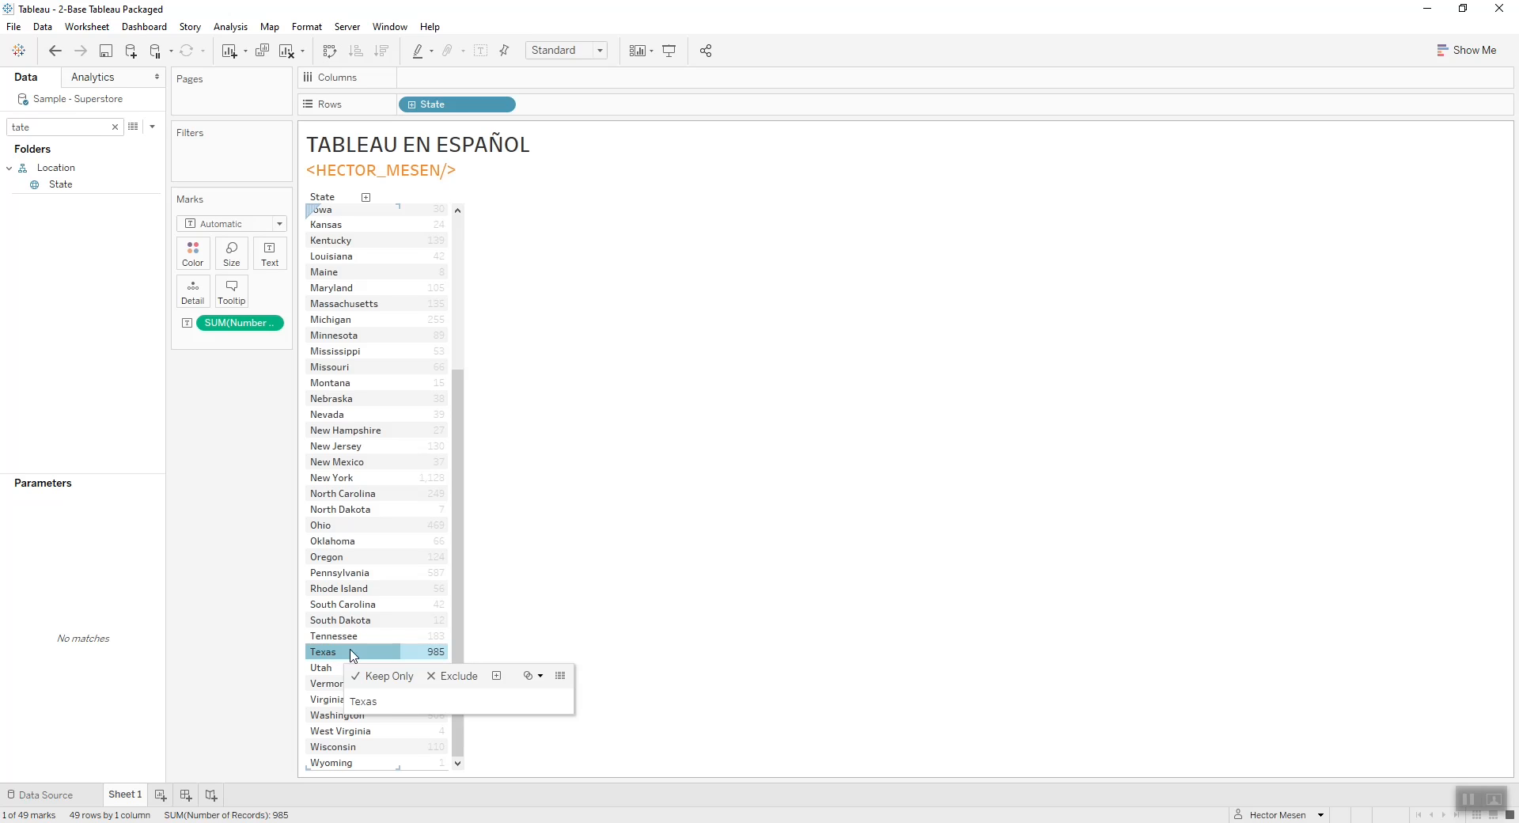
click(465, 284)
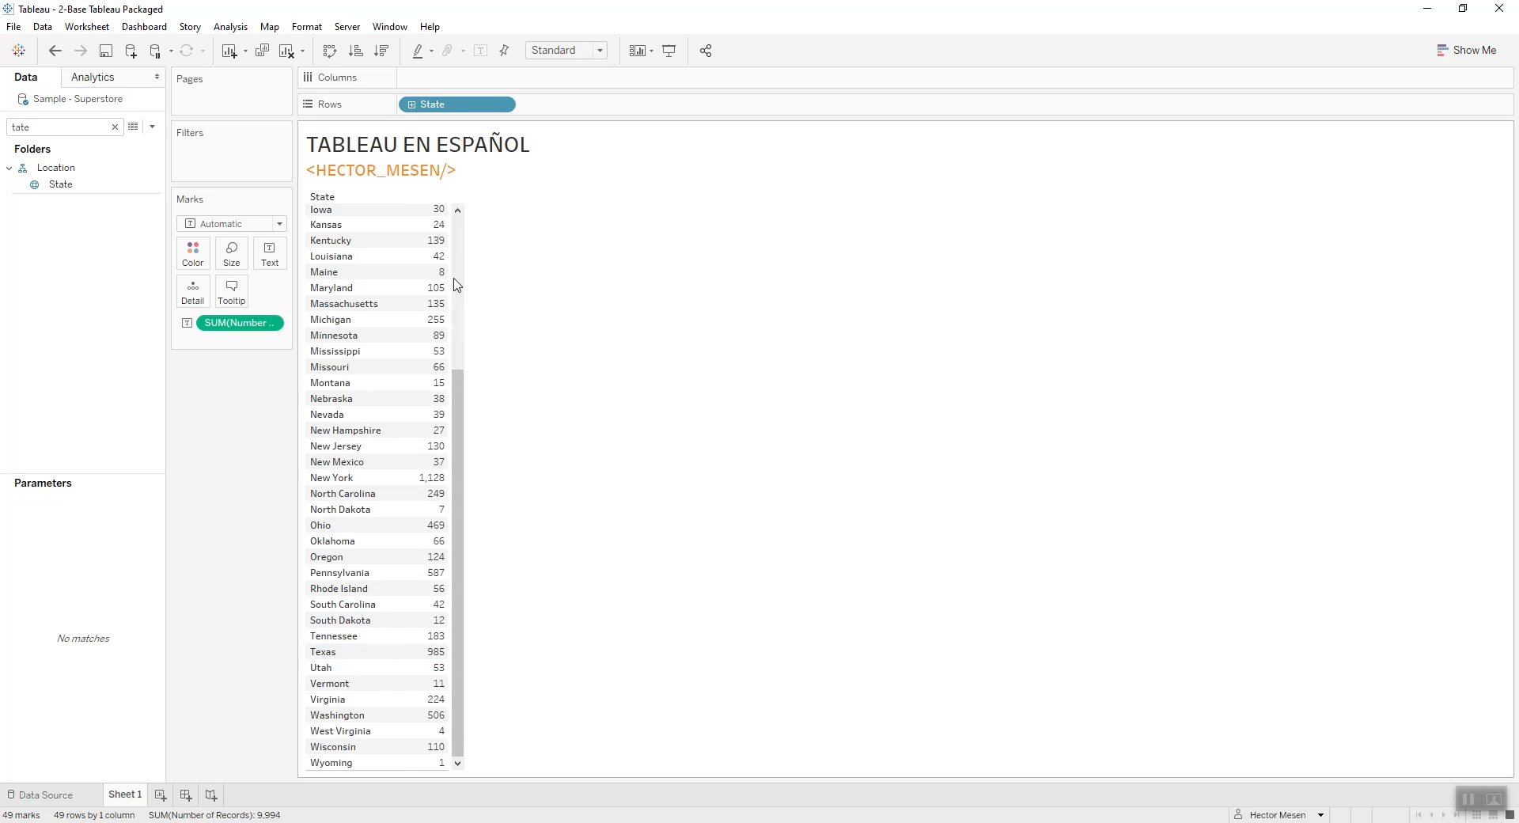
click(457, 245)
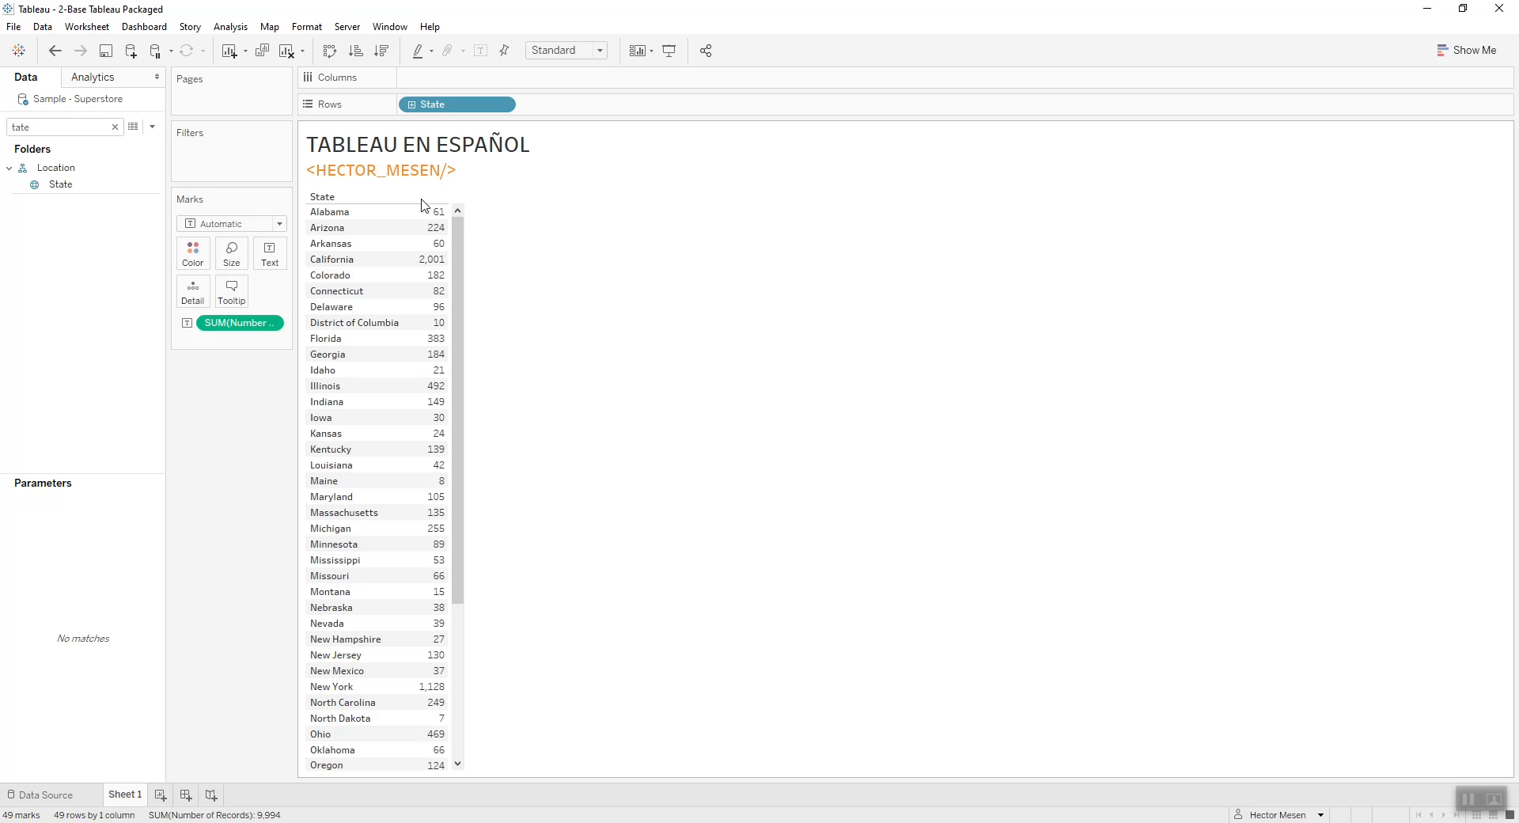
click(381, 49)
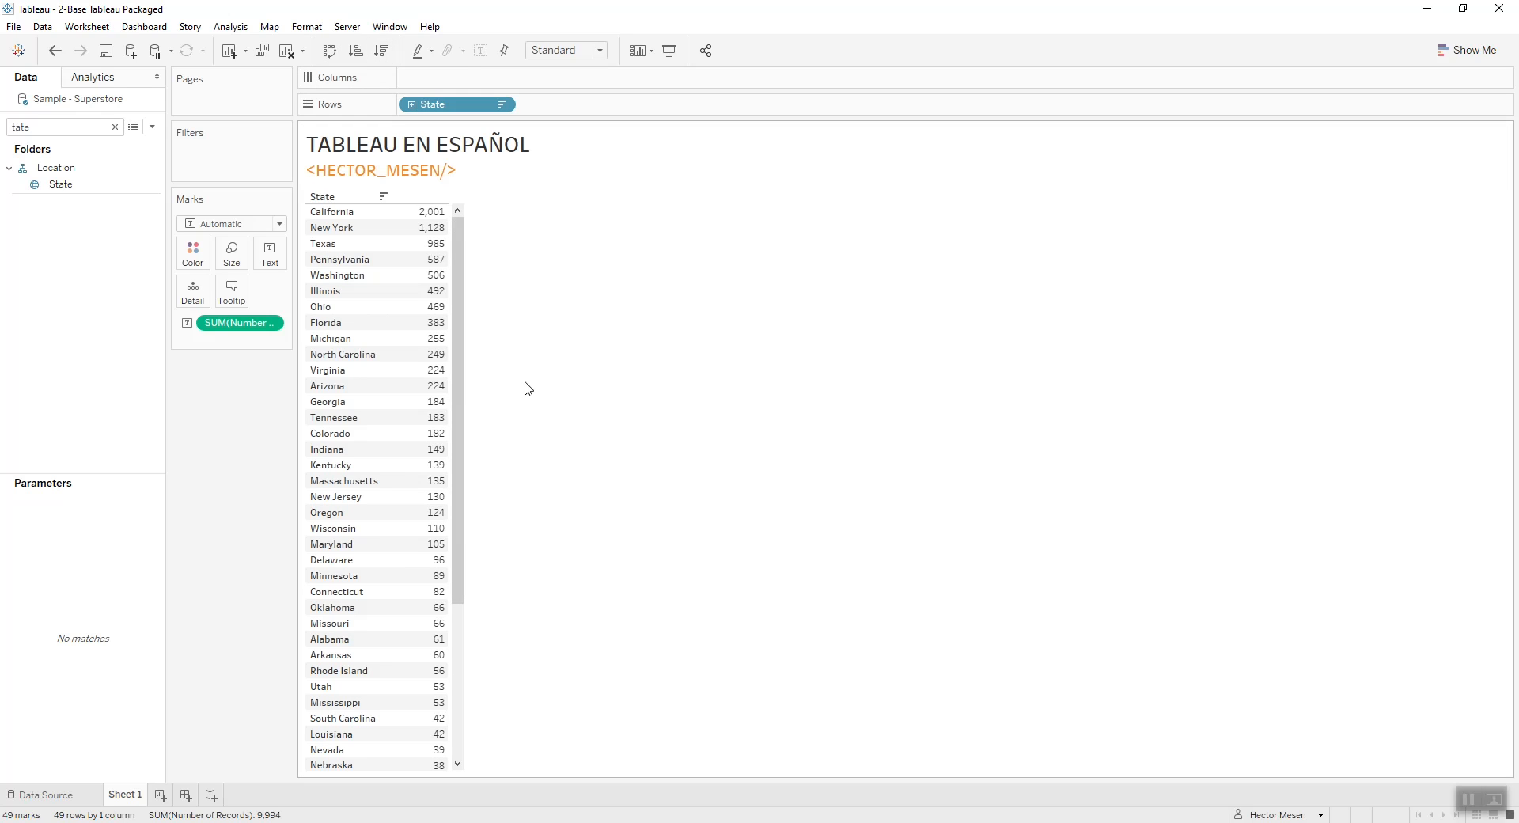
Step: Examine the record counts of Wyoming and West Virginia at the end of the sorted state list
drag(463, 427, 469, 674)
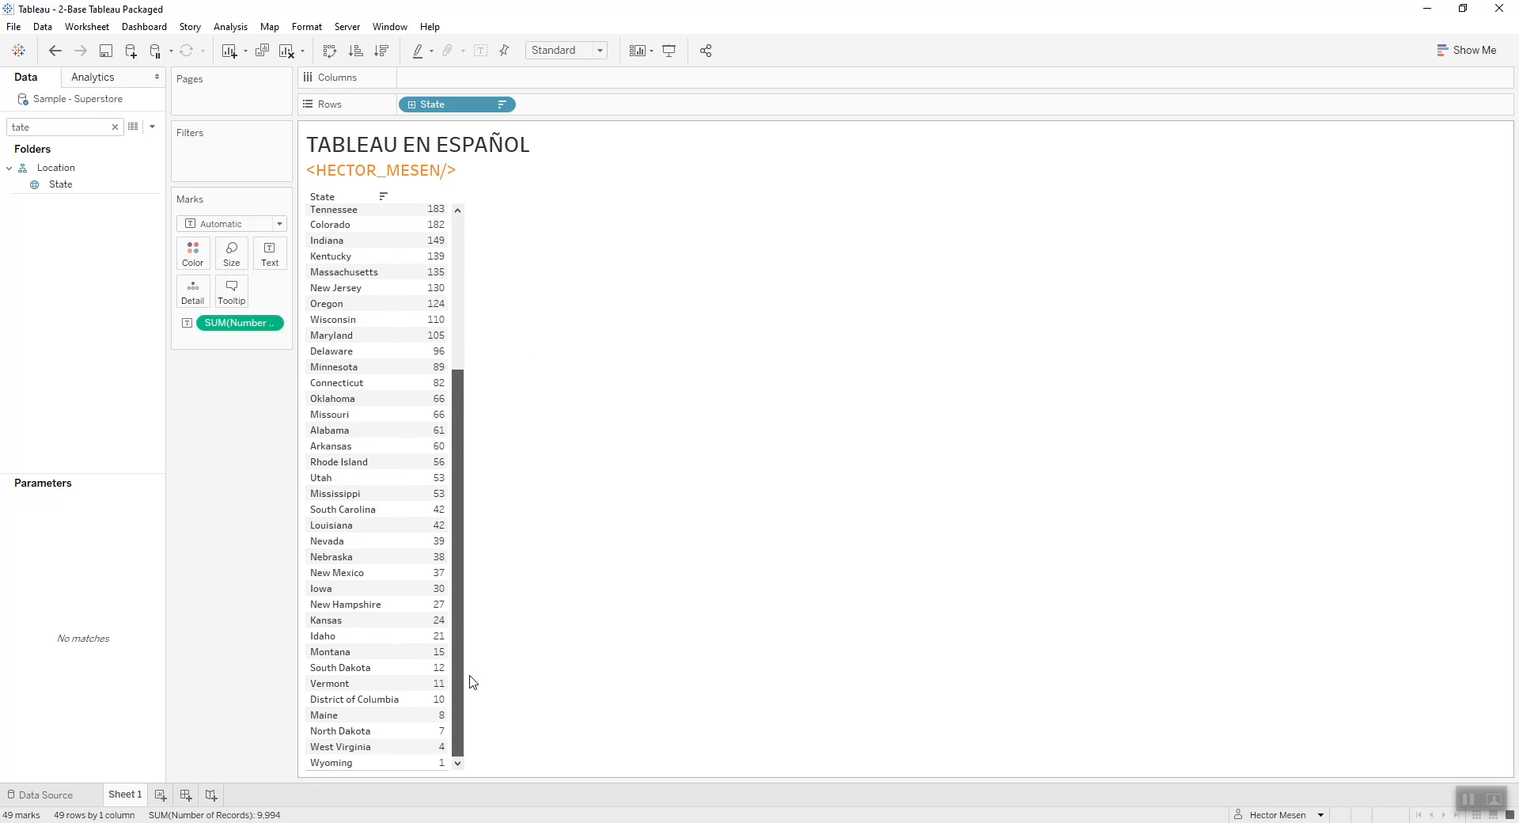
click(343, 766)
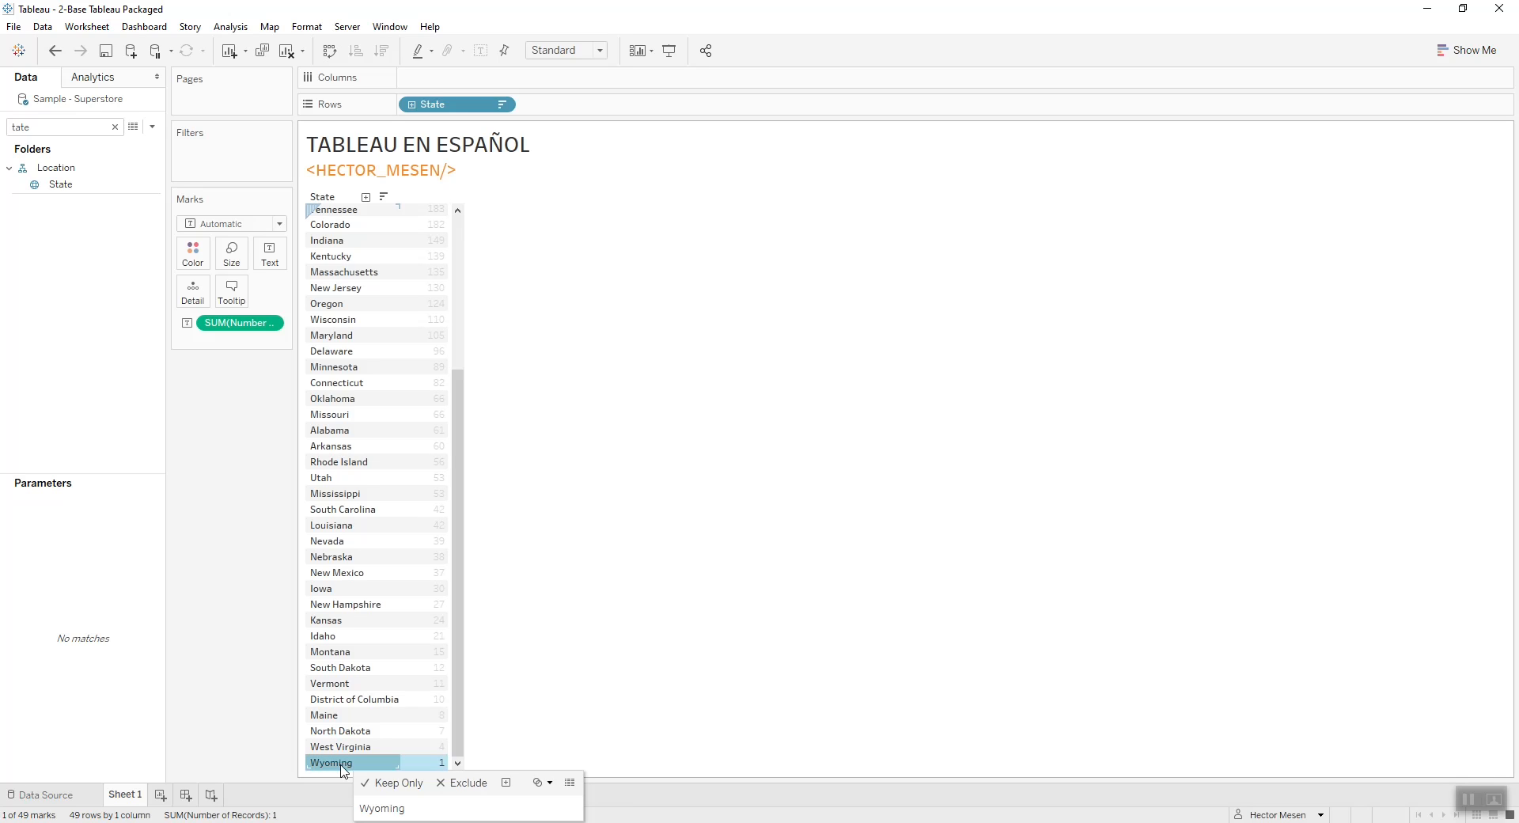
mouse_move(446, 768)
click(338, 747)
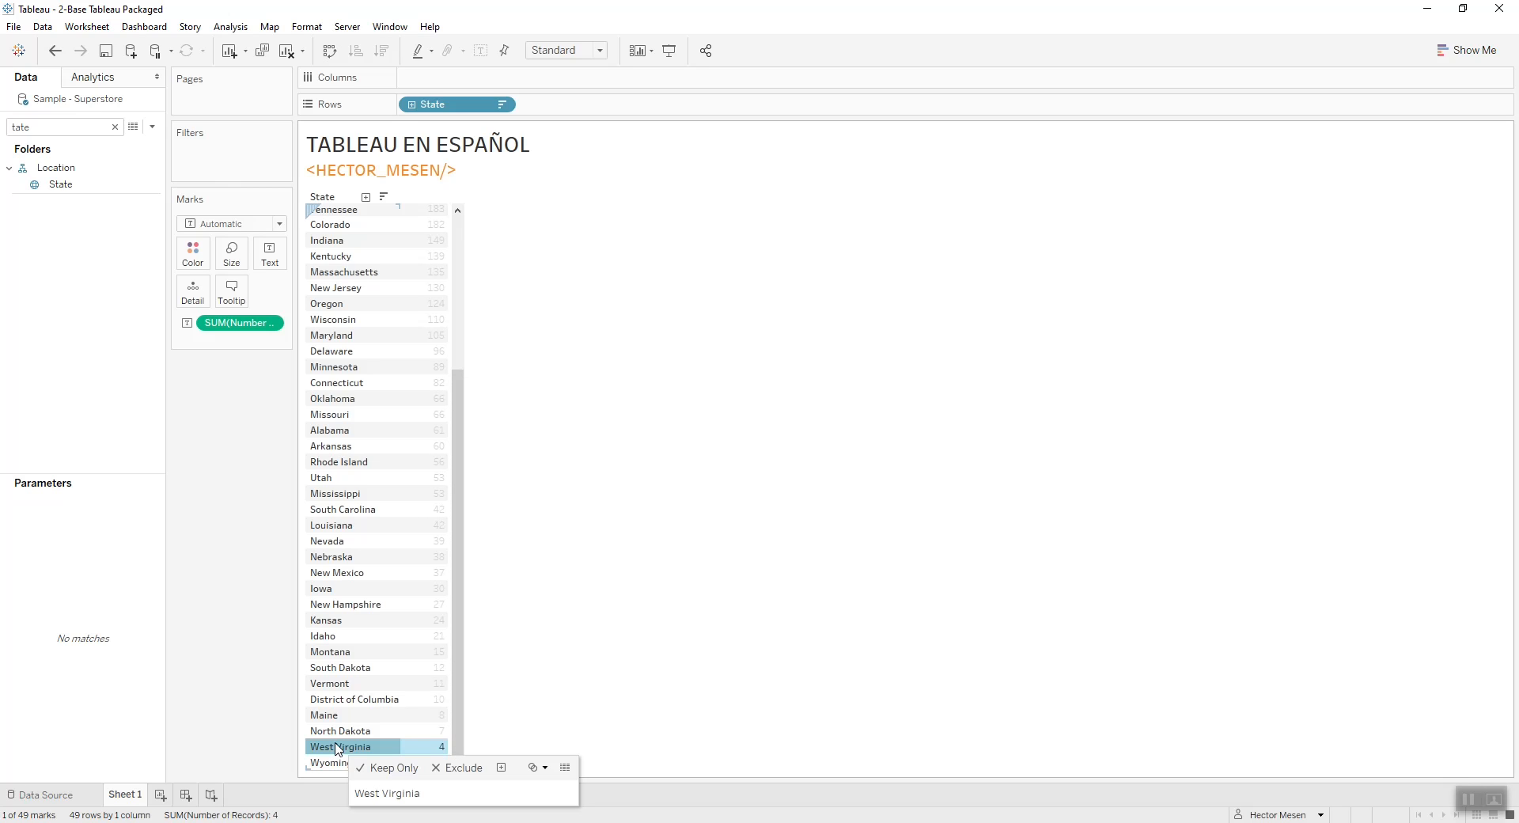
click(675, 585)
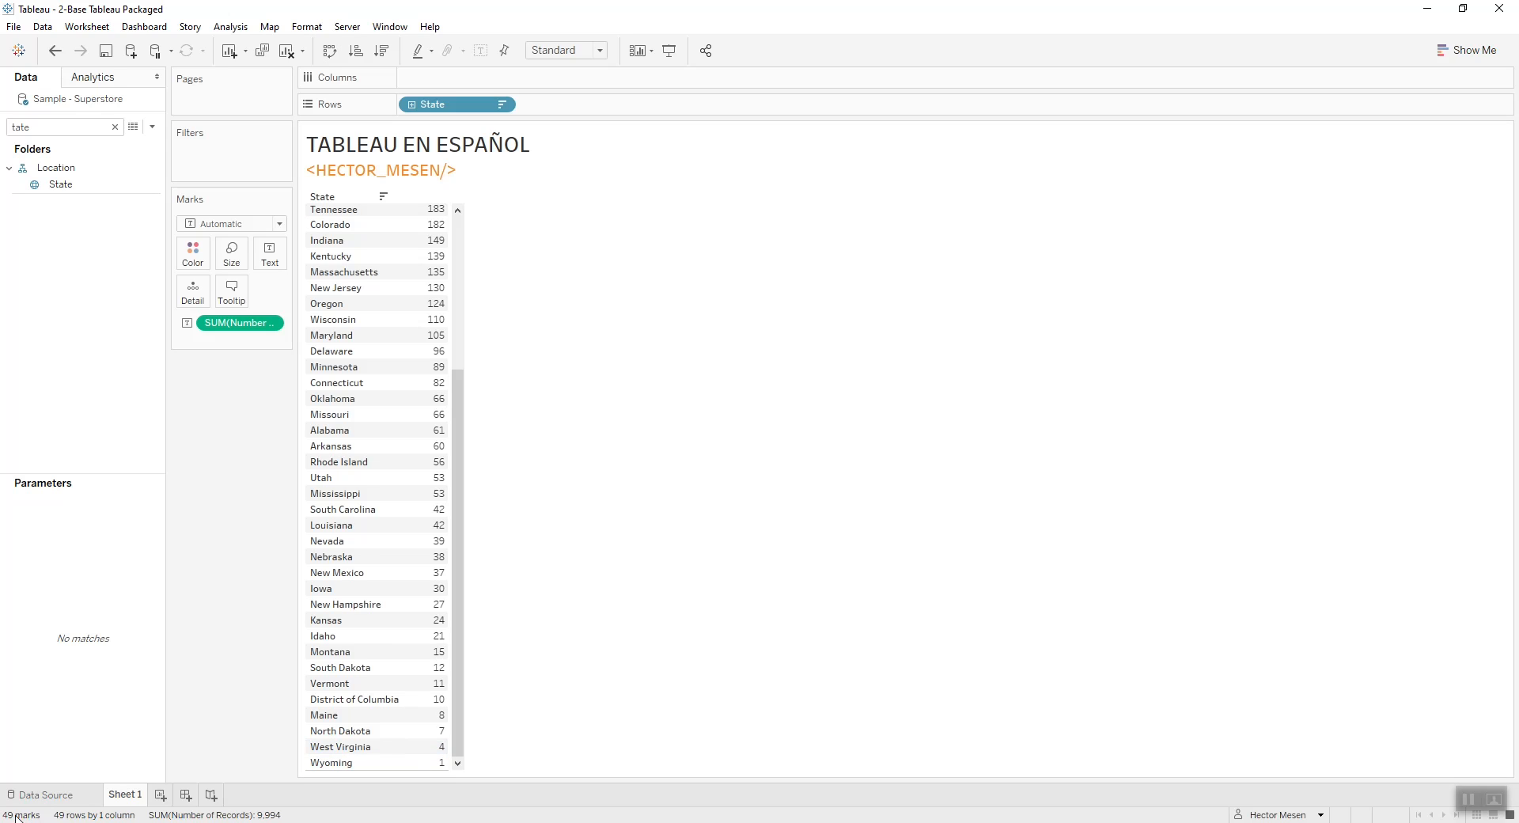
Step: Set the Sample - Superstore data source connection to Extract and open the extract settings for editing
click(40, 794)
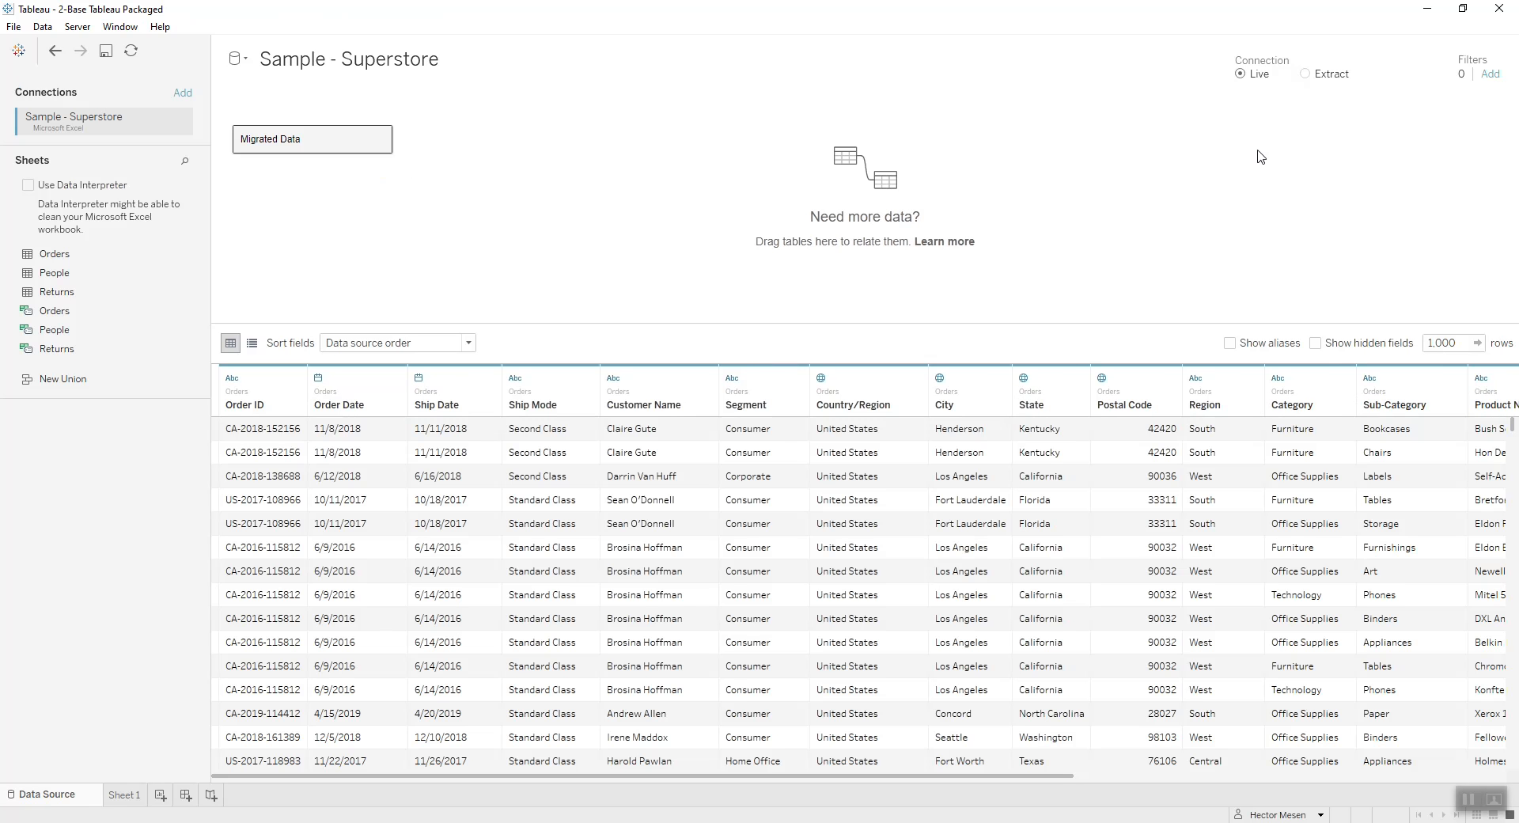
click(1331, 75)
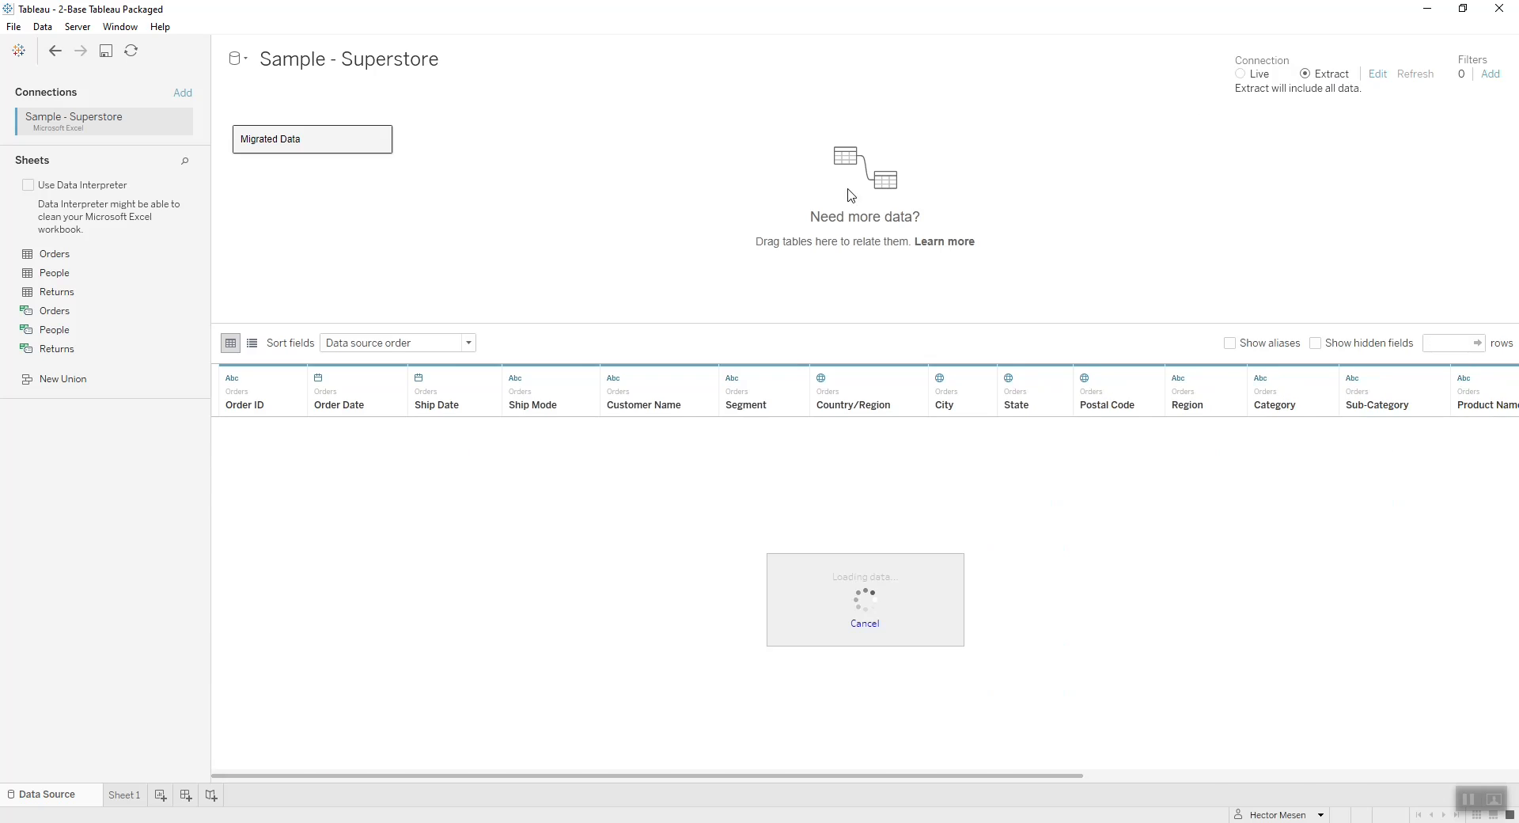
click(1377, 75)
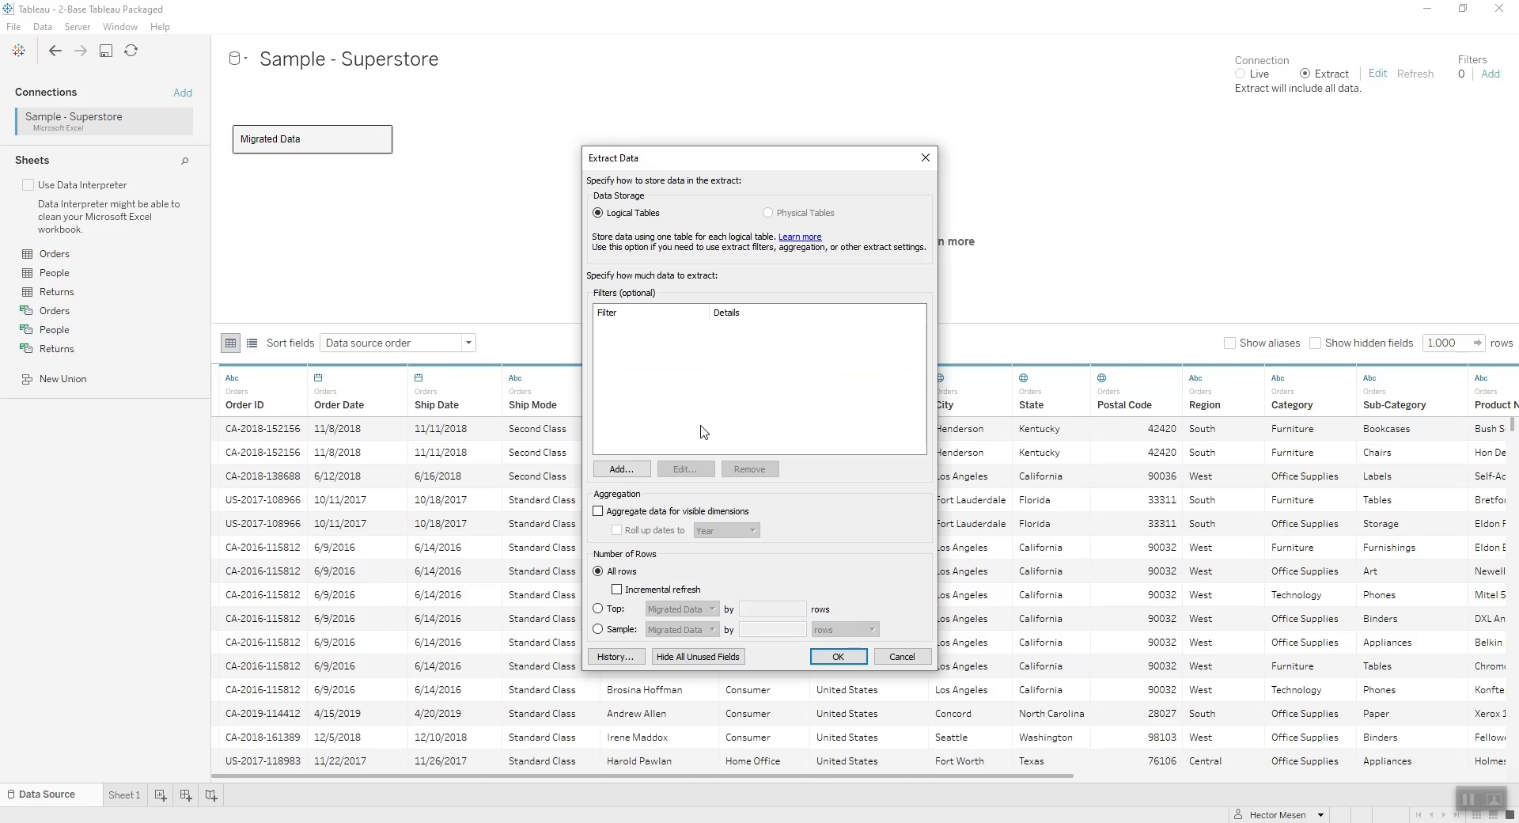
Step: Add an extract filter on the State field that keeps only West Virginia
click(622, 473)
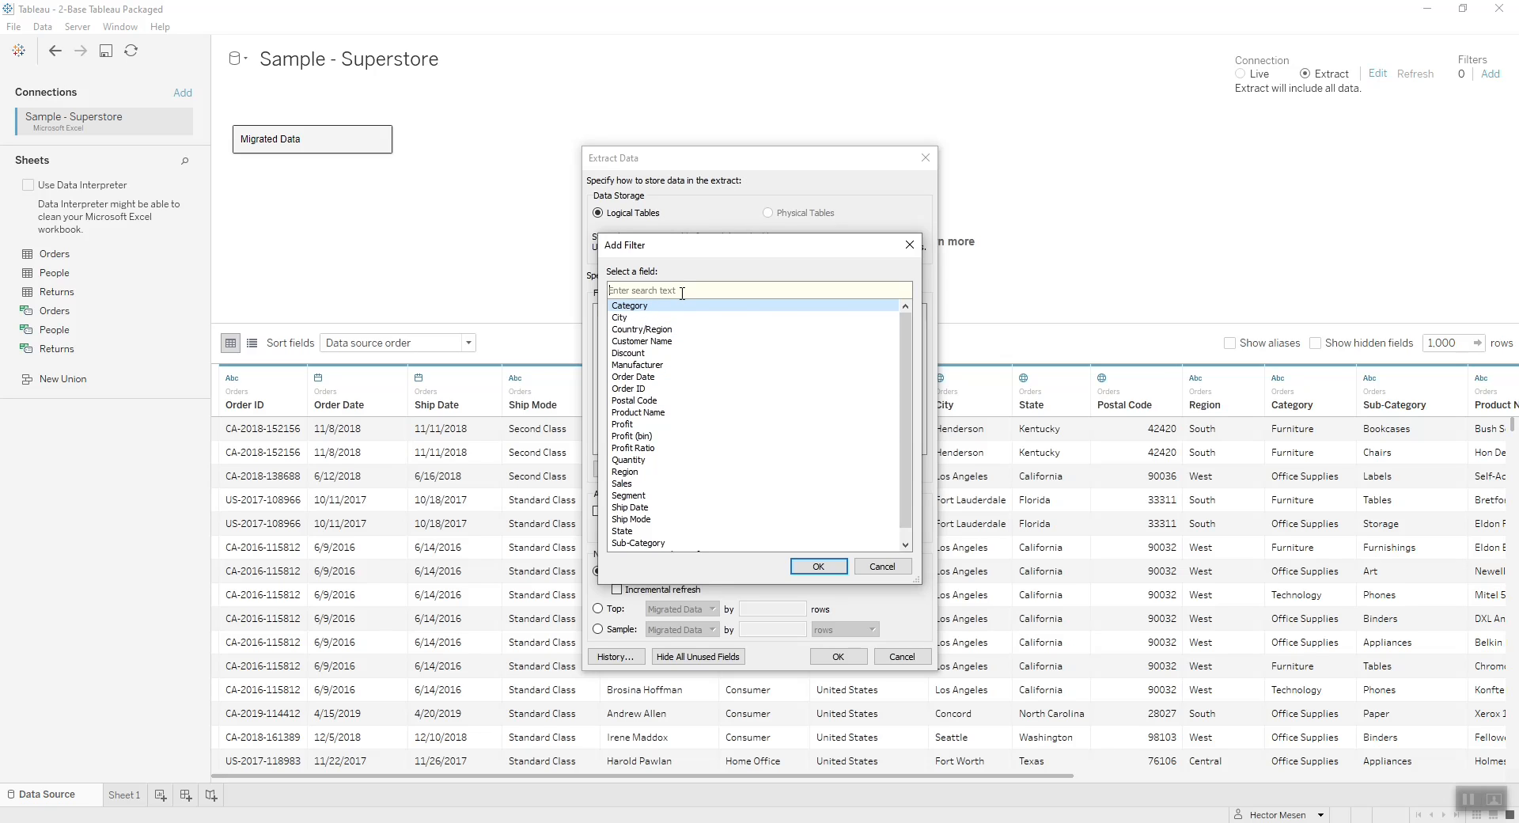
text(state)
double_click(630, 307)
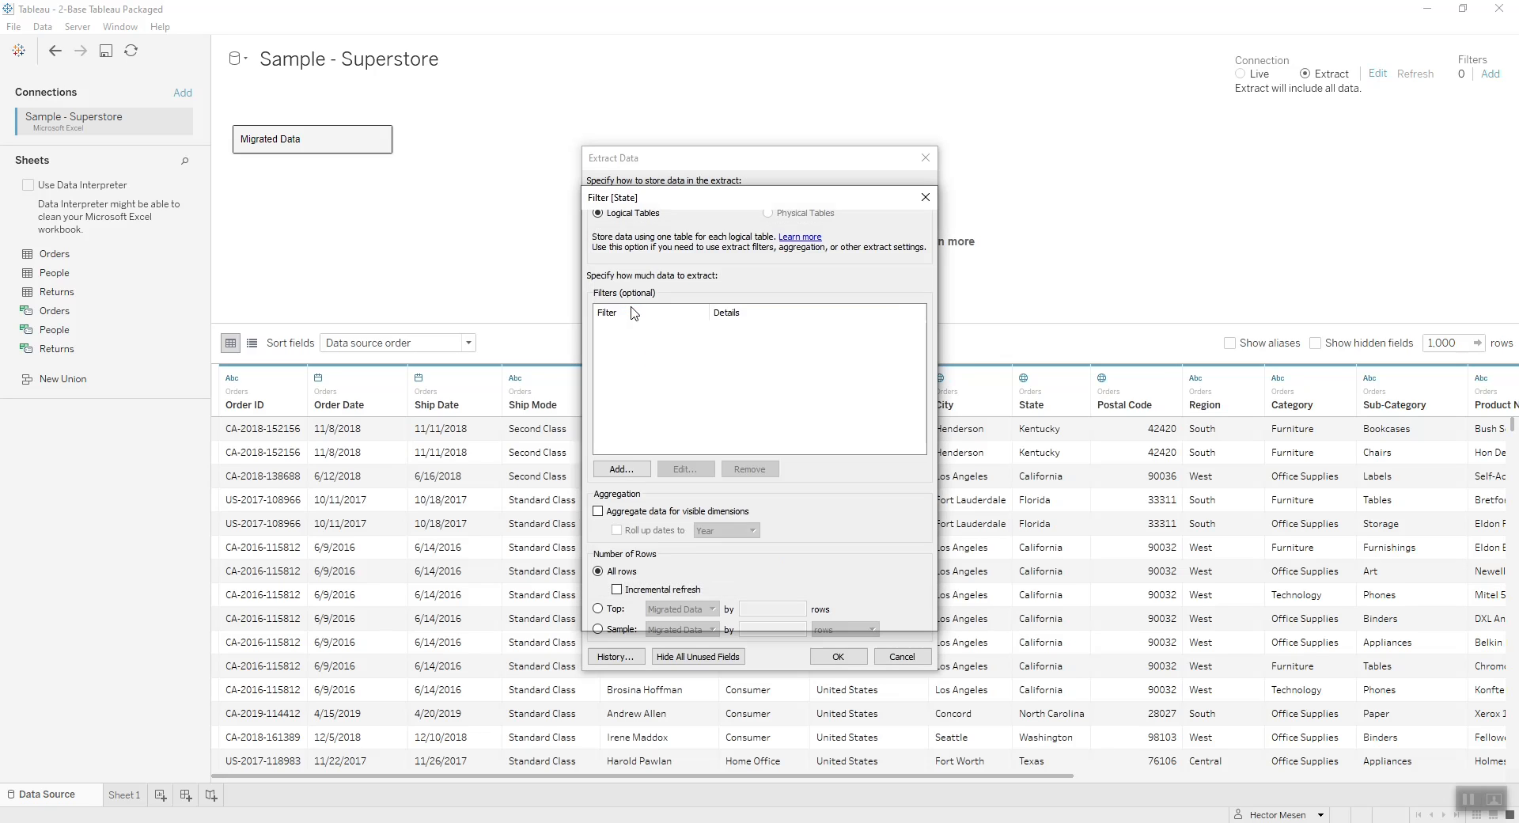
drag(910, 327, 908, 443)
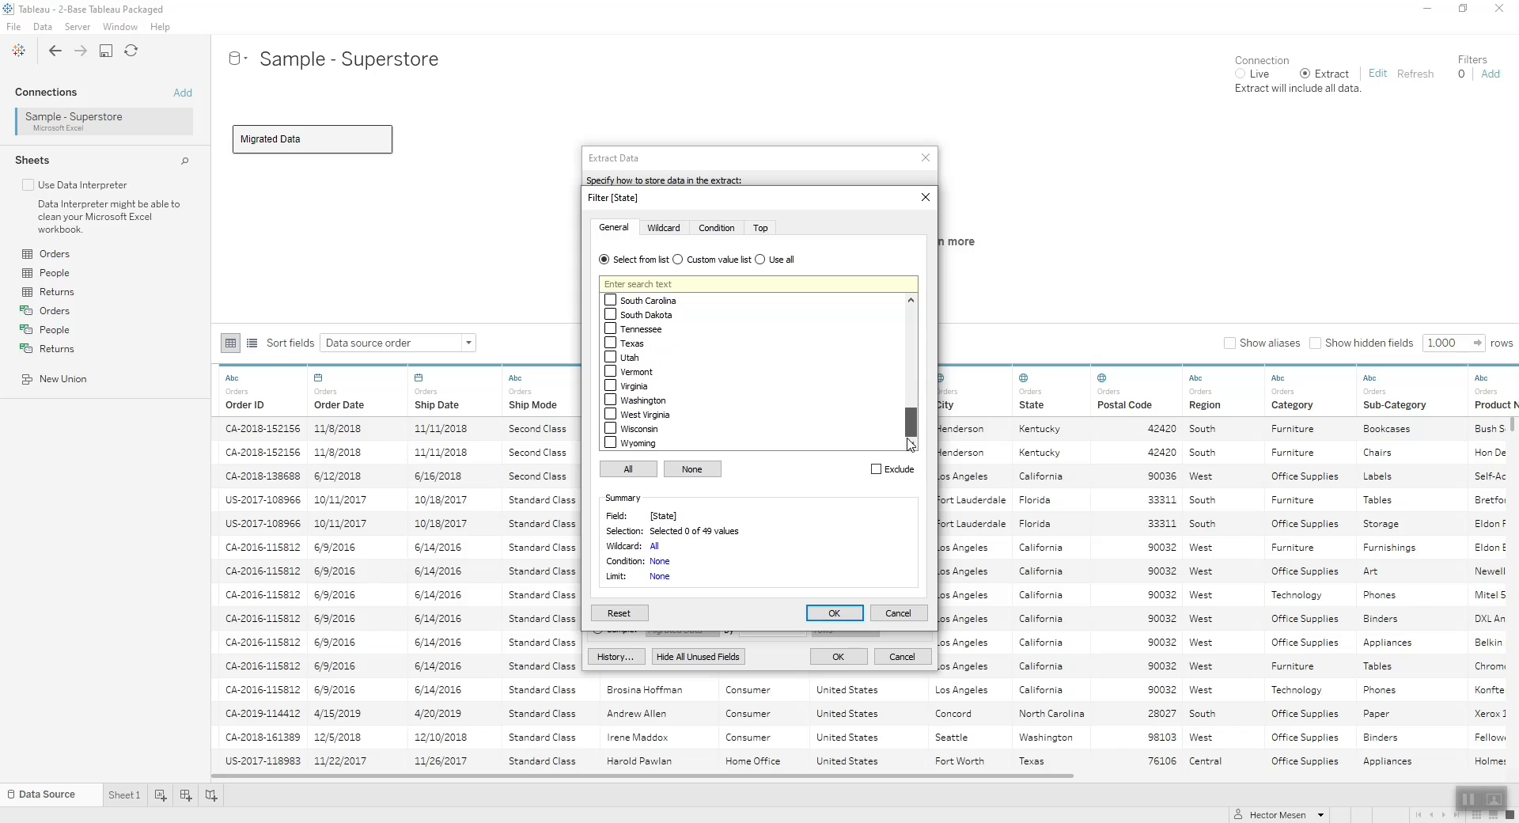
click(613, 415)
click(835, 613)
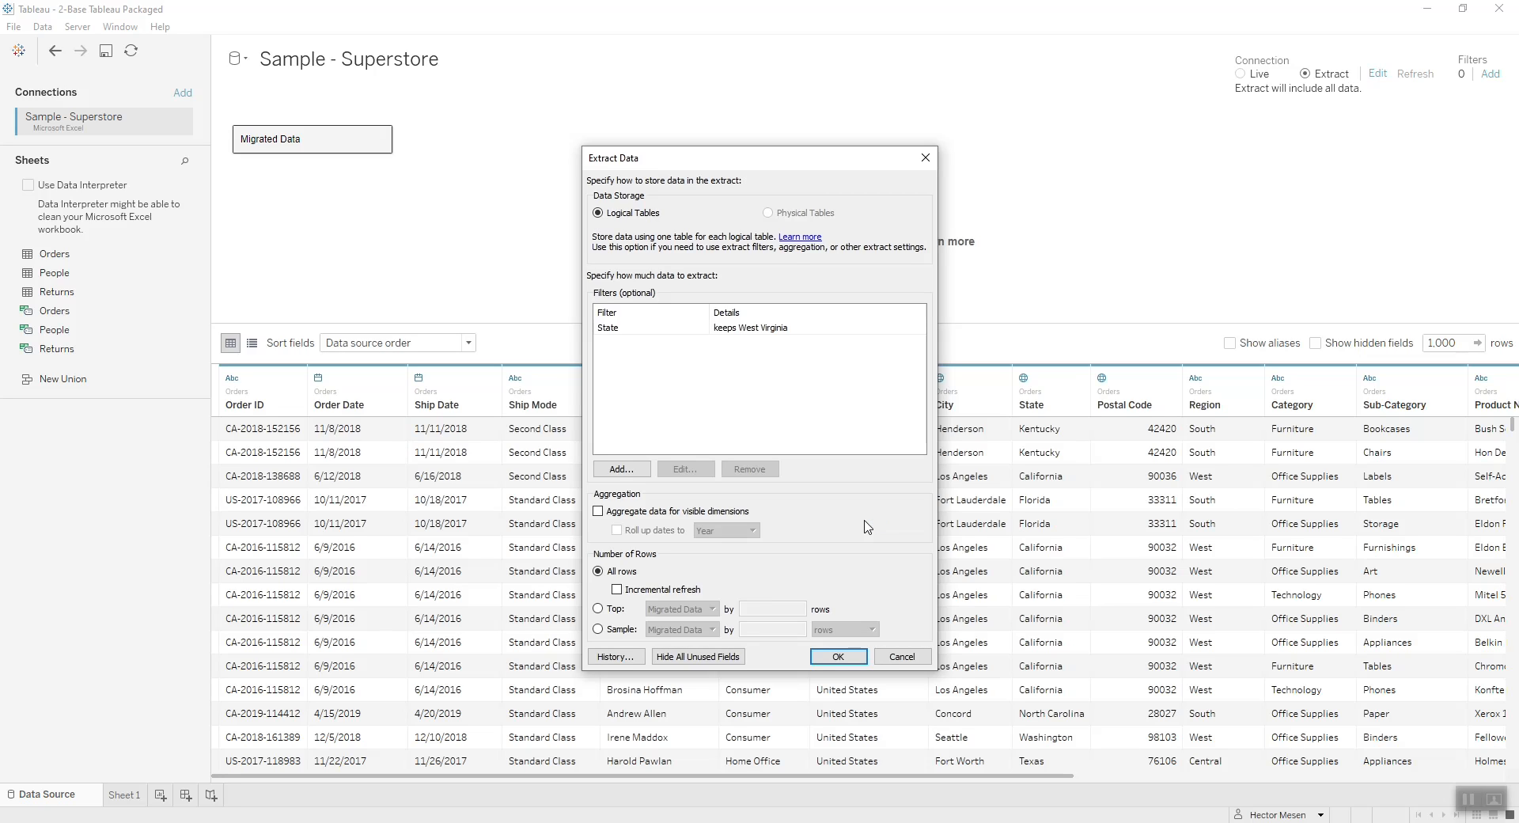
Step: Aggregate the extract data for visible dimensions, roll up dates to Year, and apply the extract settings
click(598, 511)
click(616, 530)
click(725, 531)
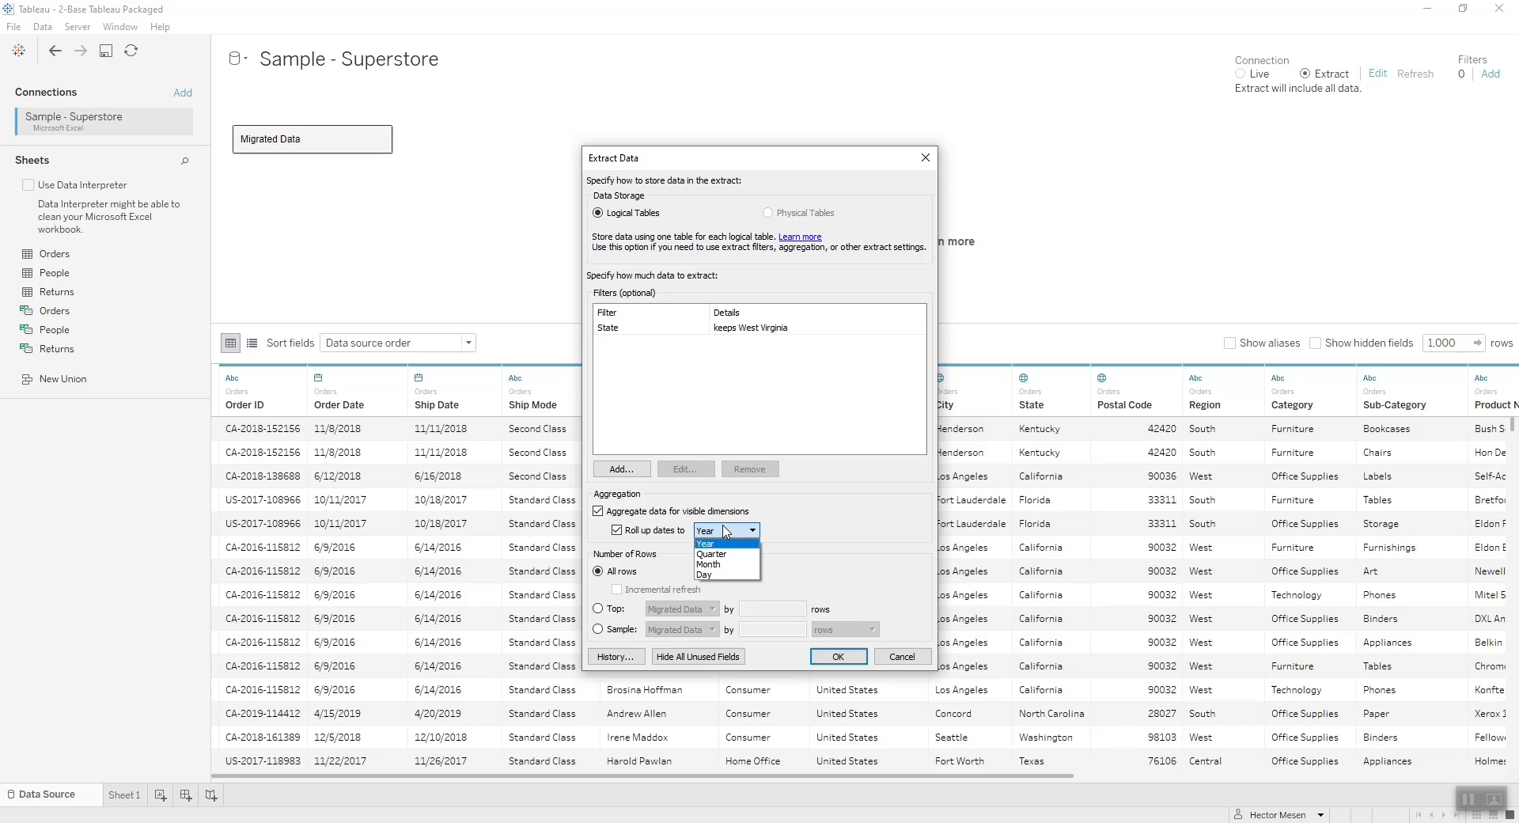
click(728, 544)
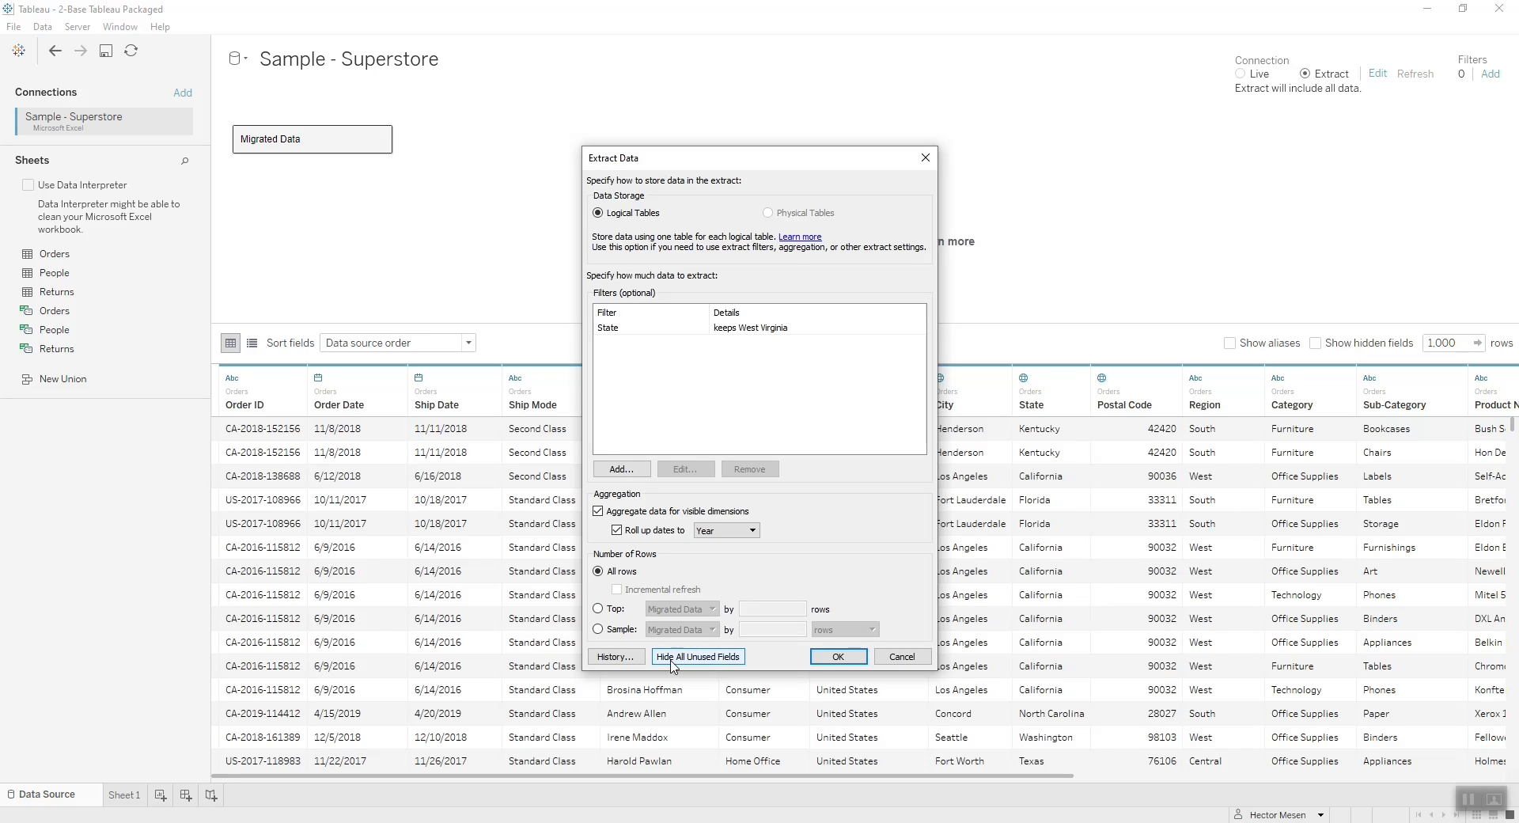
click(849, 658)
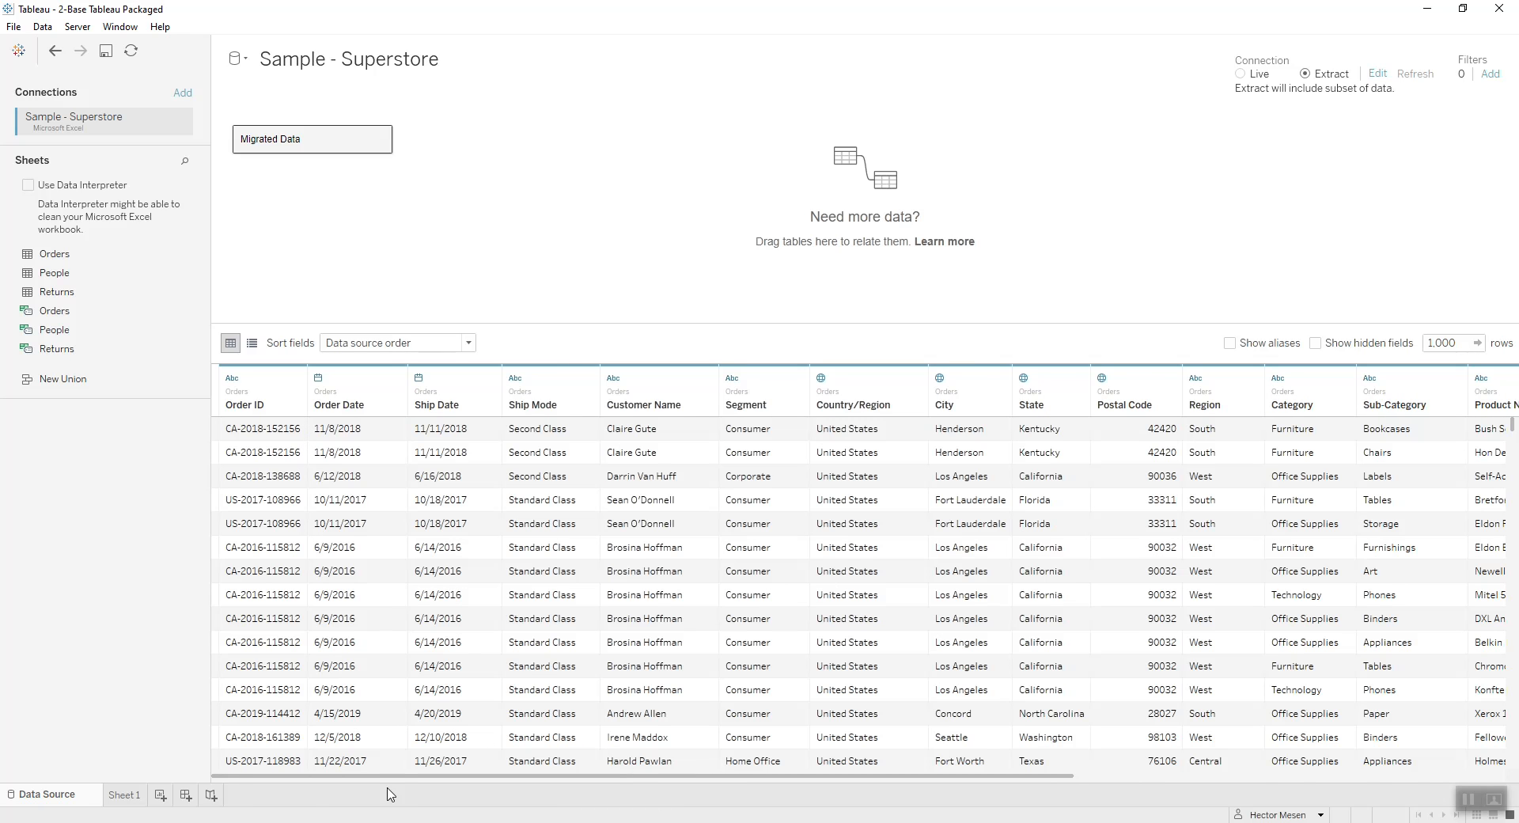
Step: Load the extract in Sheet 1 and save the workbook as a packaged workbook named 3-Base Tableau Packaged Extract
click(142, 792)
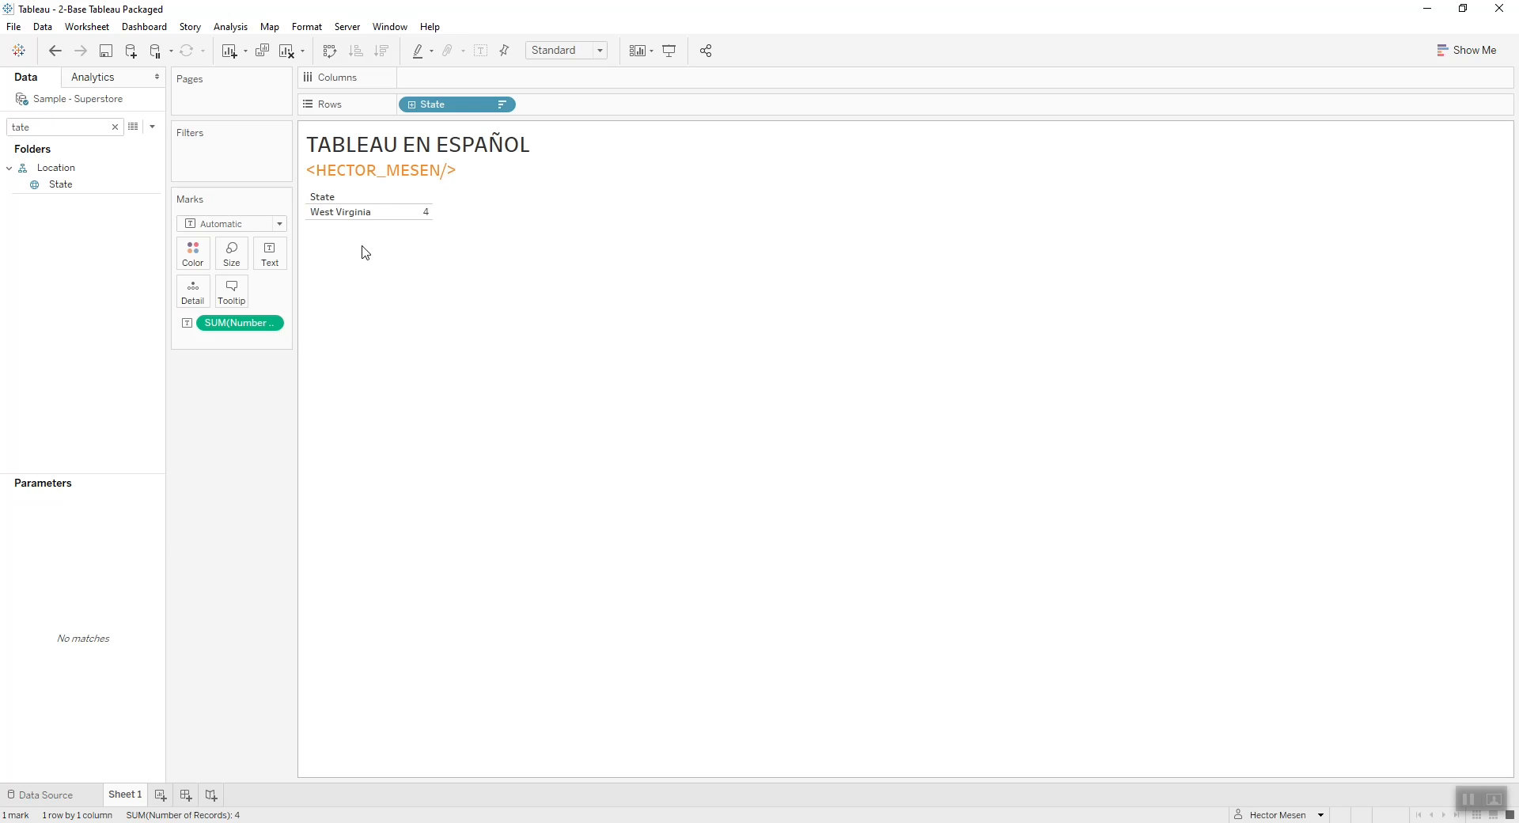
click(14, 26)
click(56, 123)
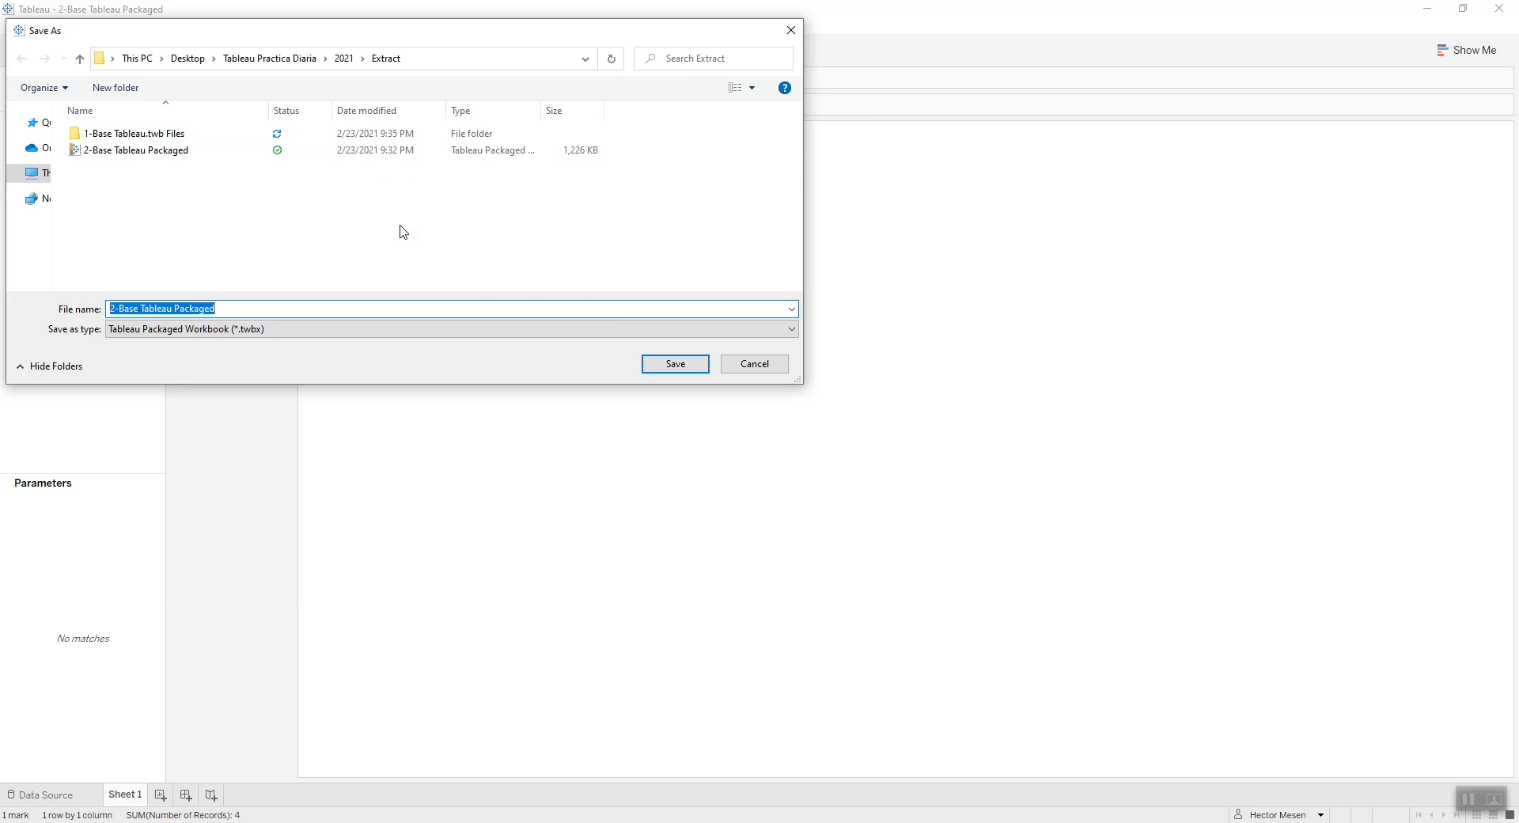
click(115, 309)
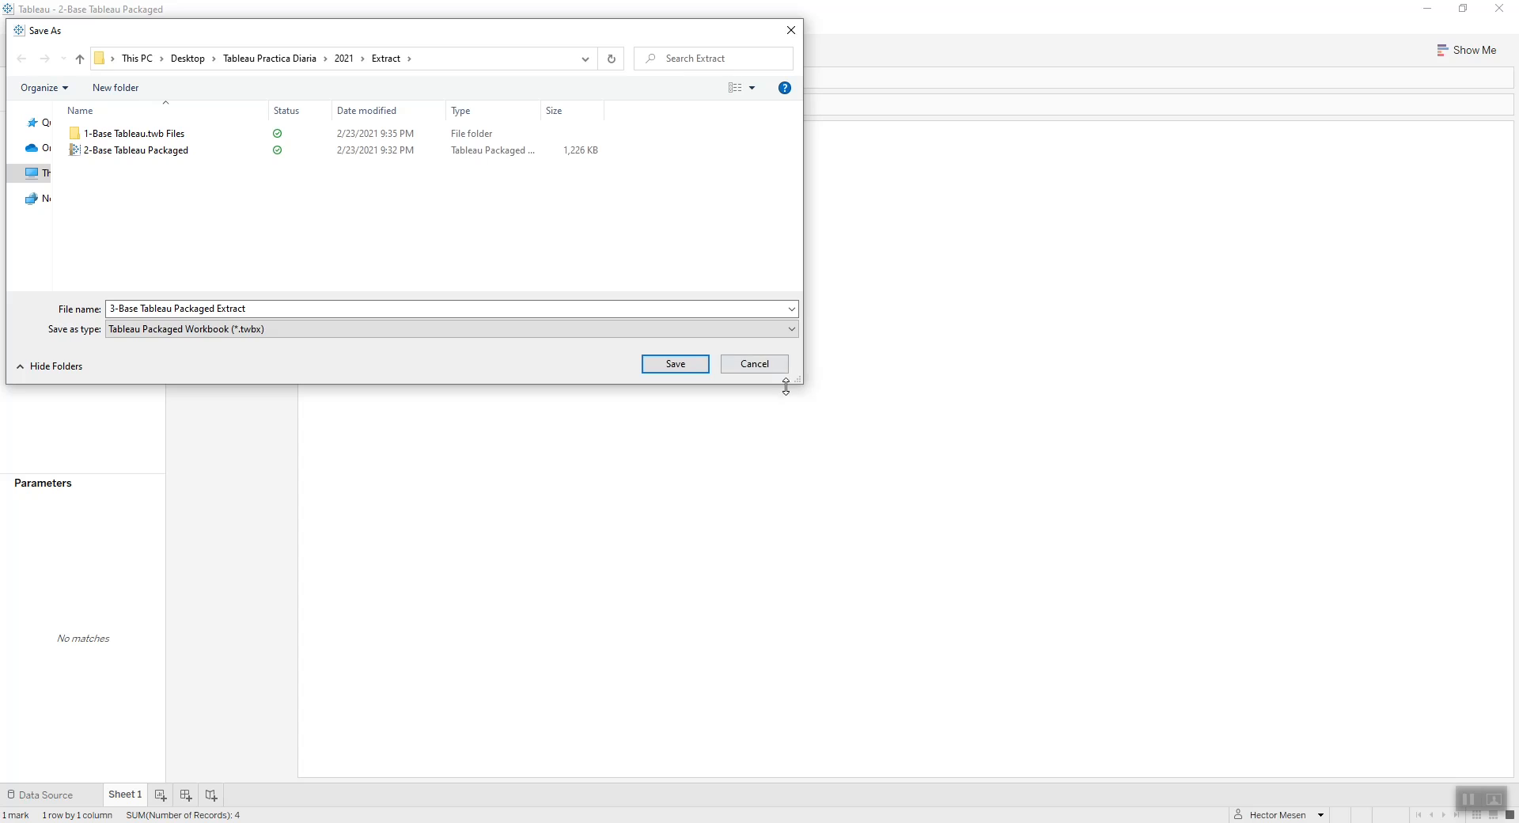
click(674, 360)
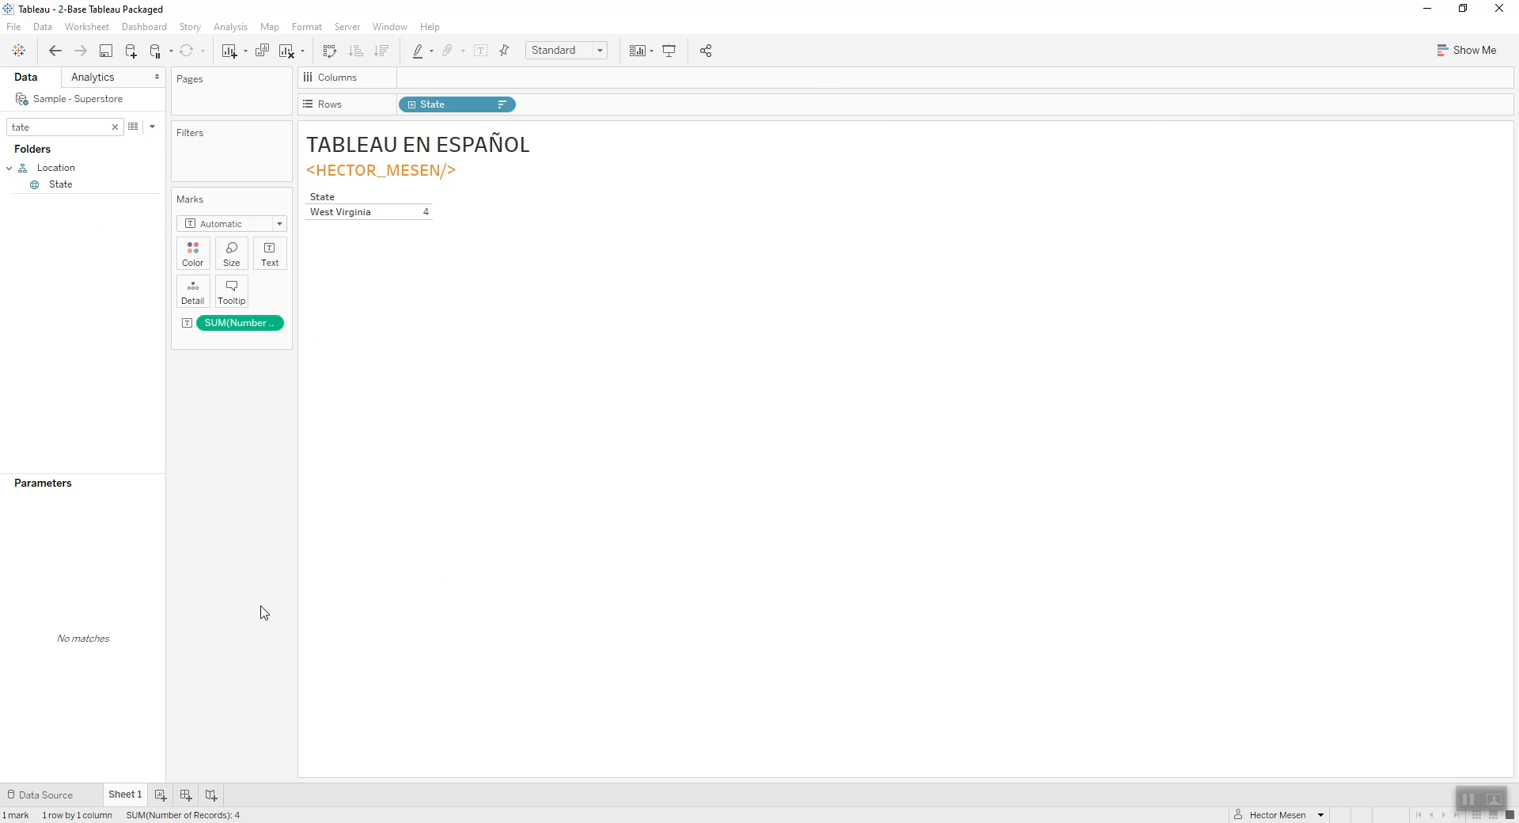
Step: Switch to File Explorer and compare the sizes of 2-Base Tableau Packaged and 3-Base Tableau Packaged Extract in the Extract folder
key(alt+Tab)
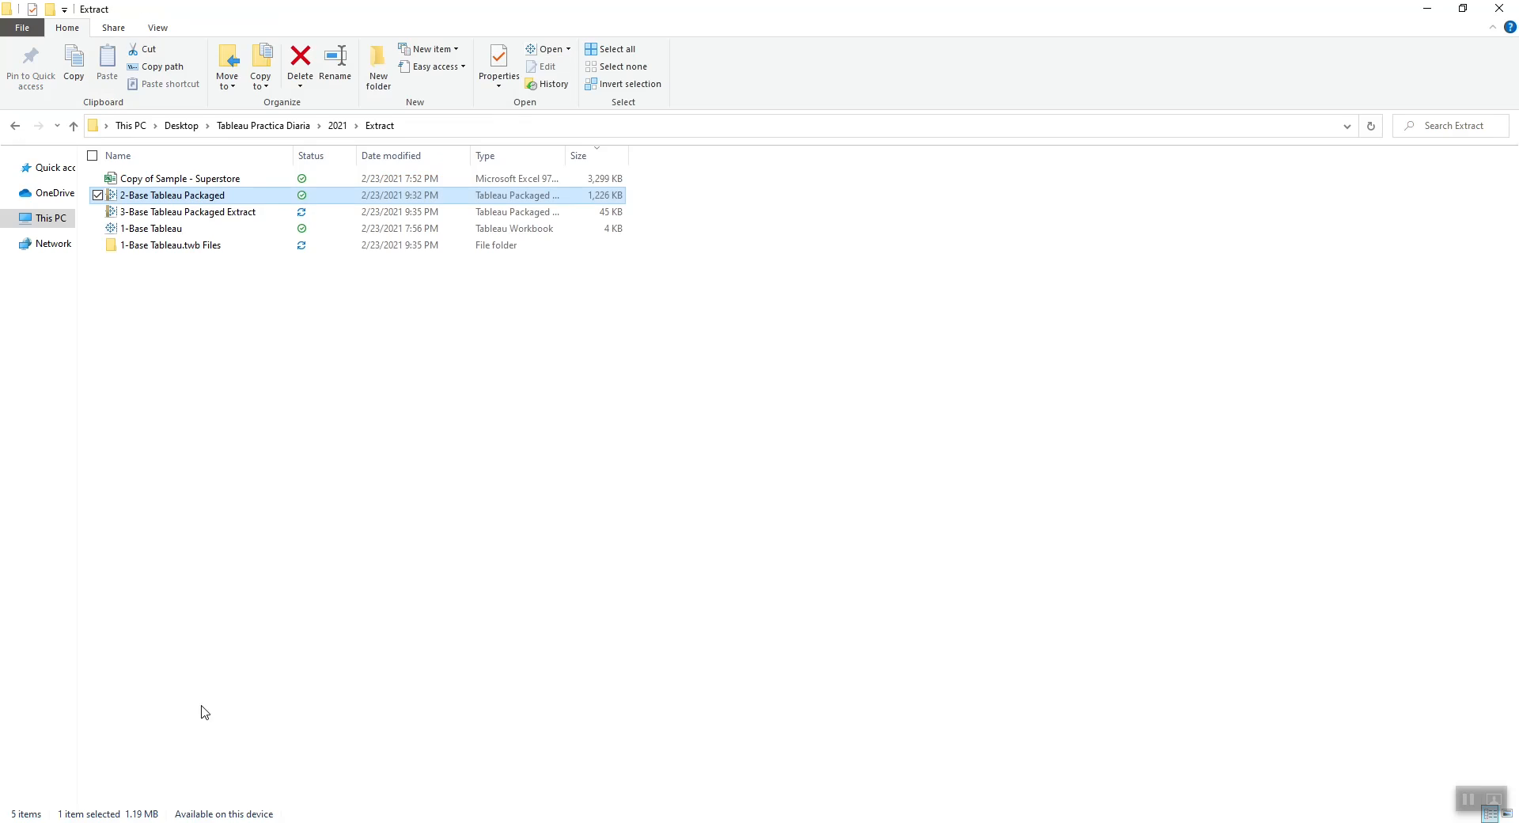
click(868, 478)
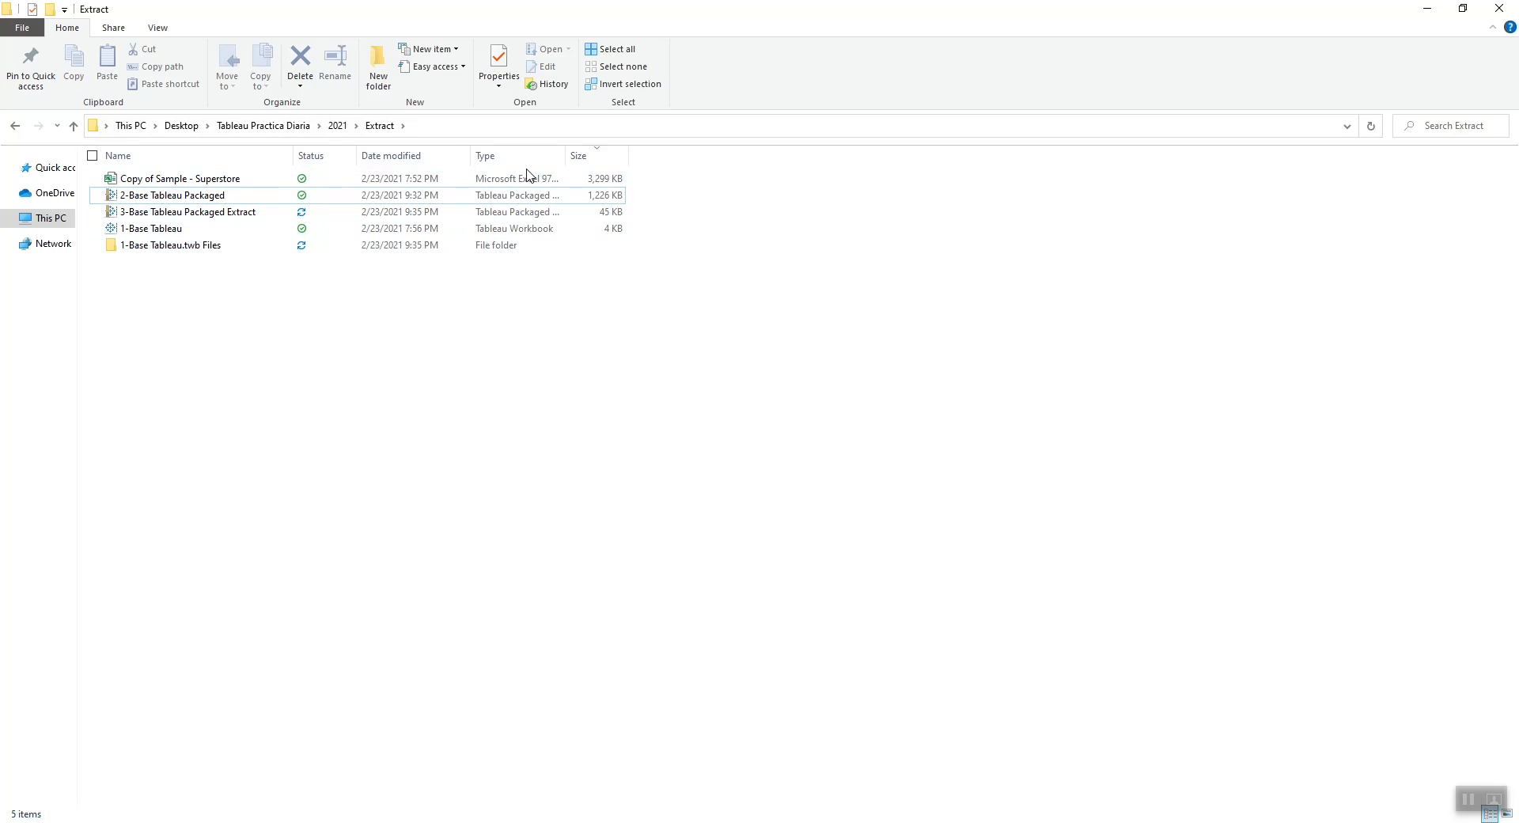
click(605, 196)
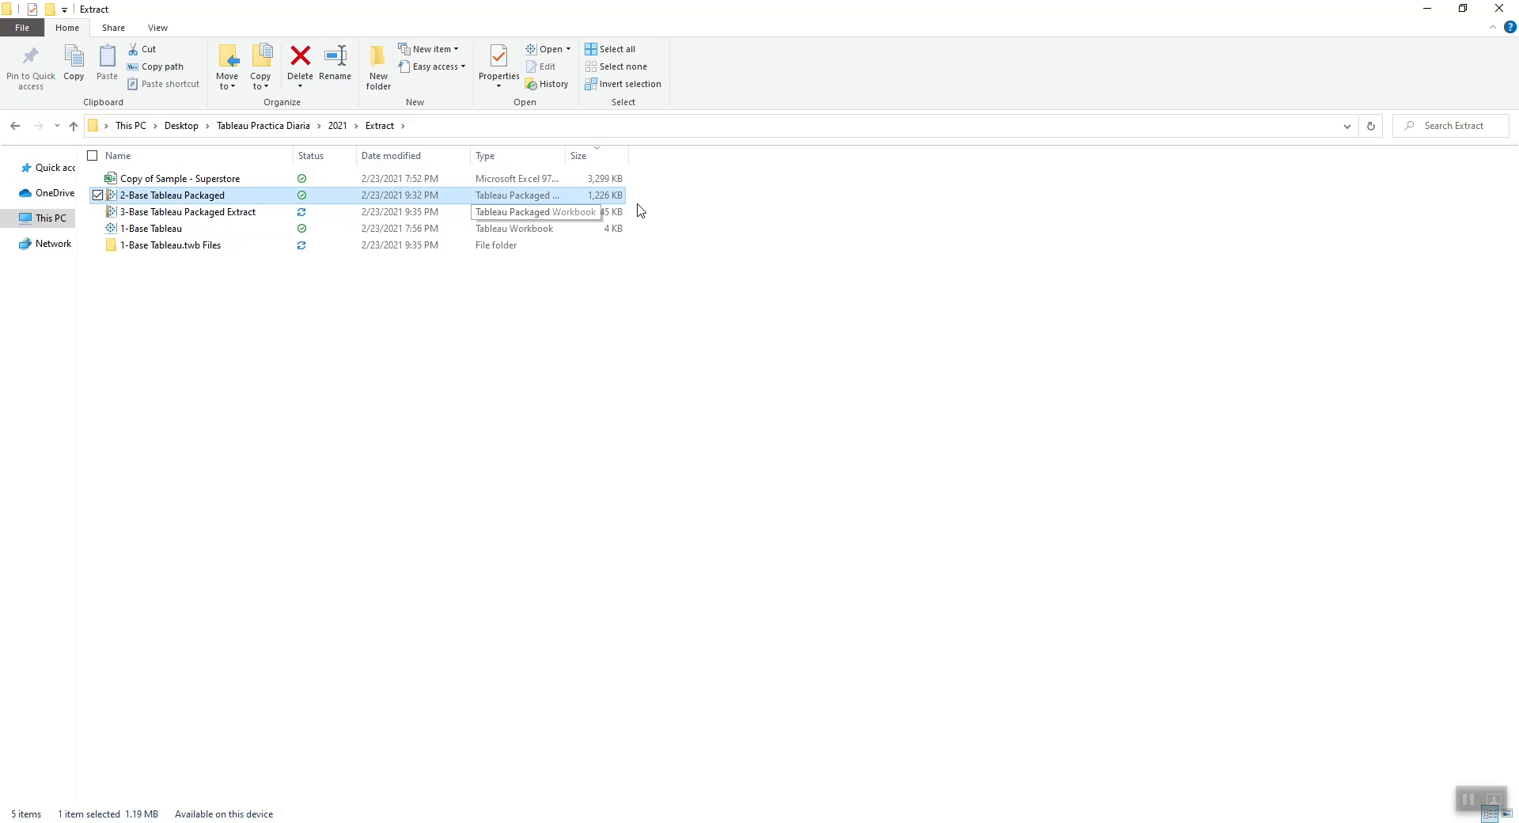
click(509, 213)
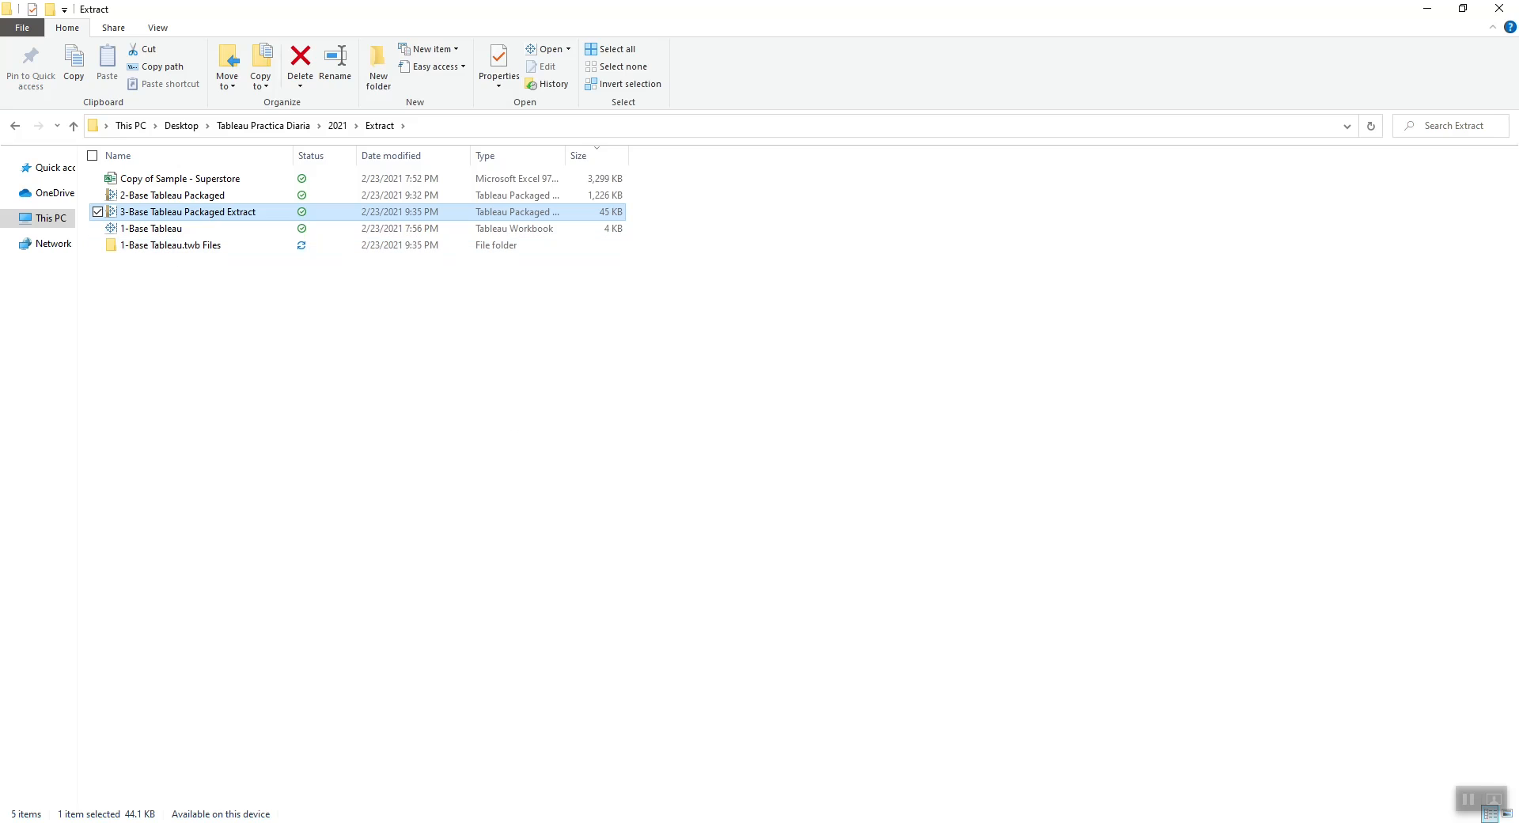
click(323, 789)
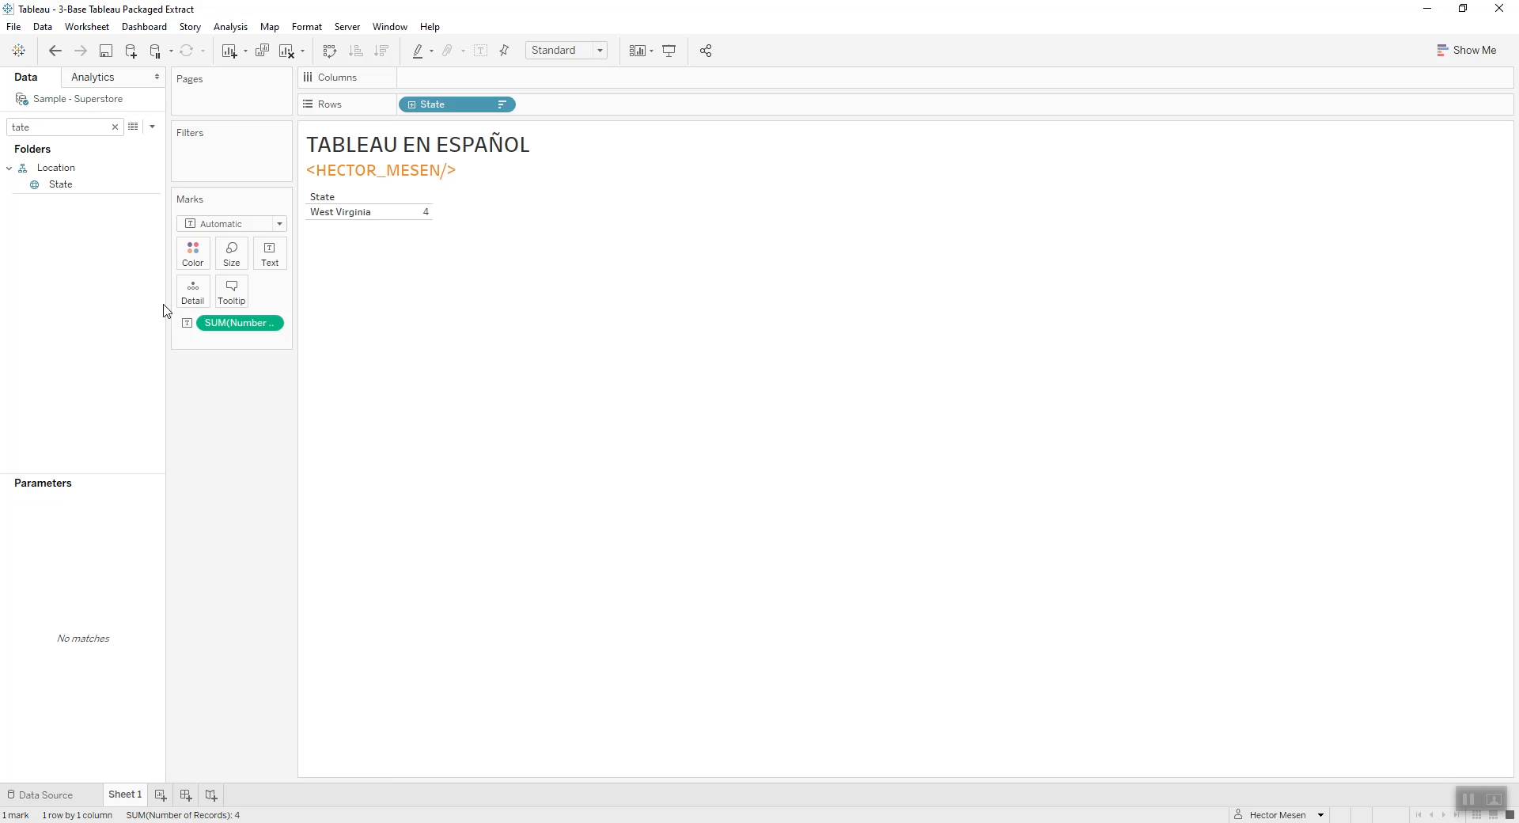
Step: Return to Tableau, clear the field search and add the Sales measure to the State view
click(24, 169)
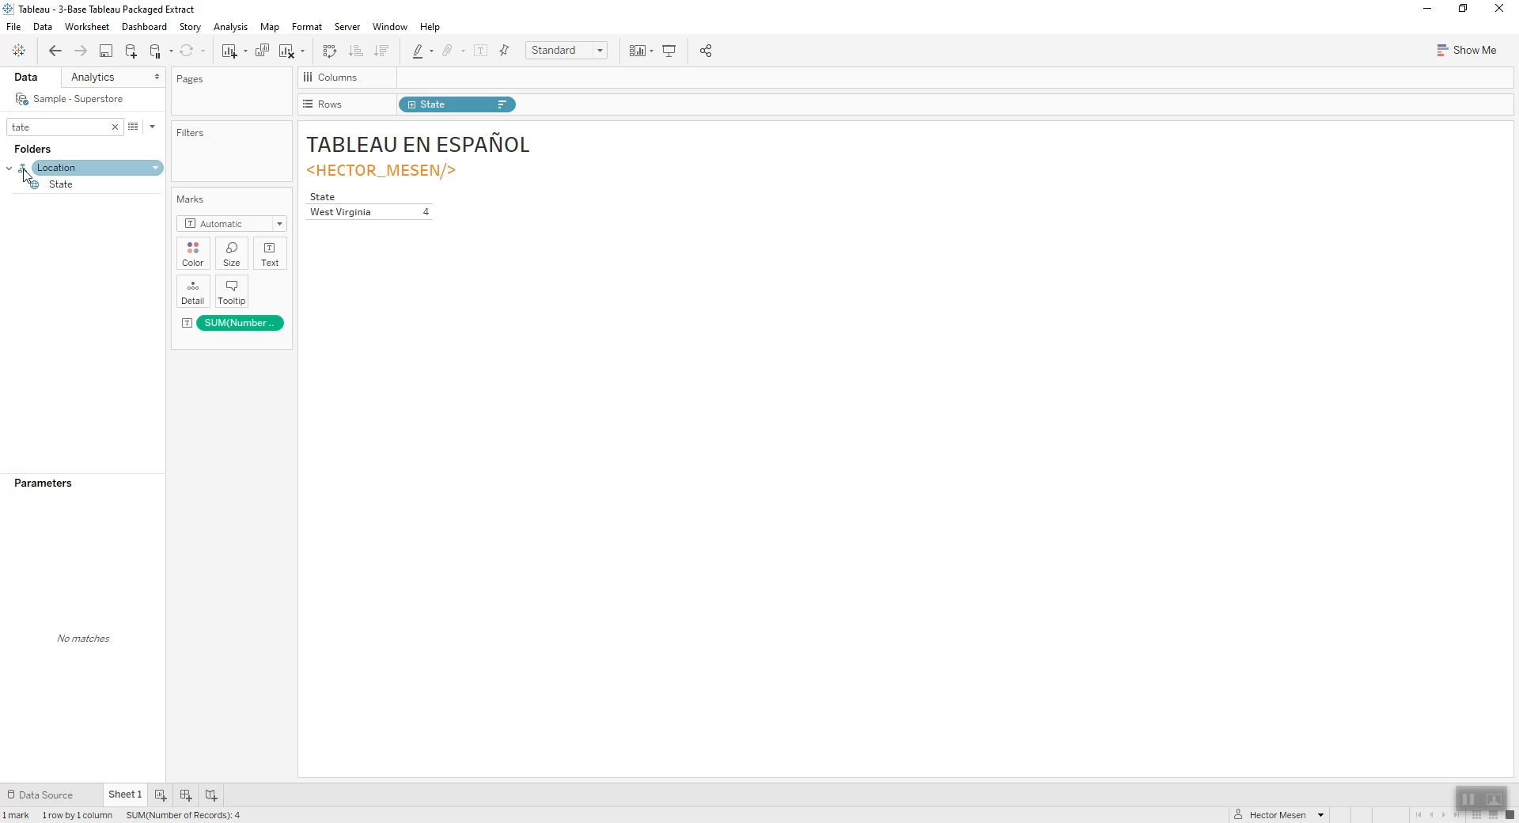
click(115, 126)
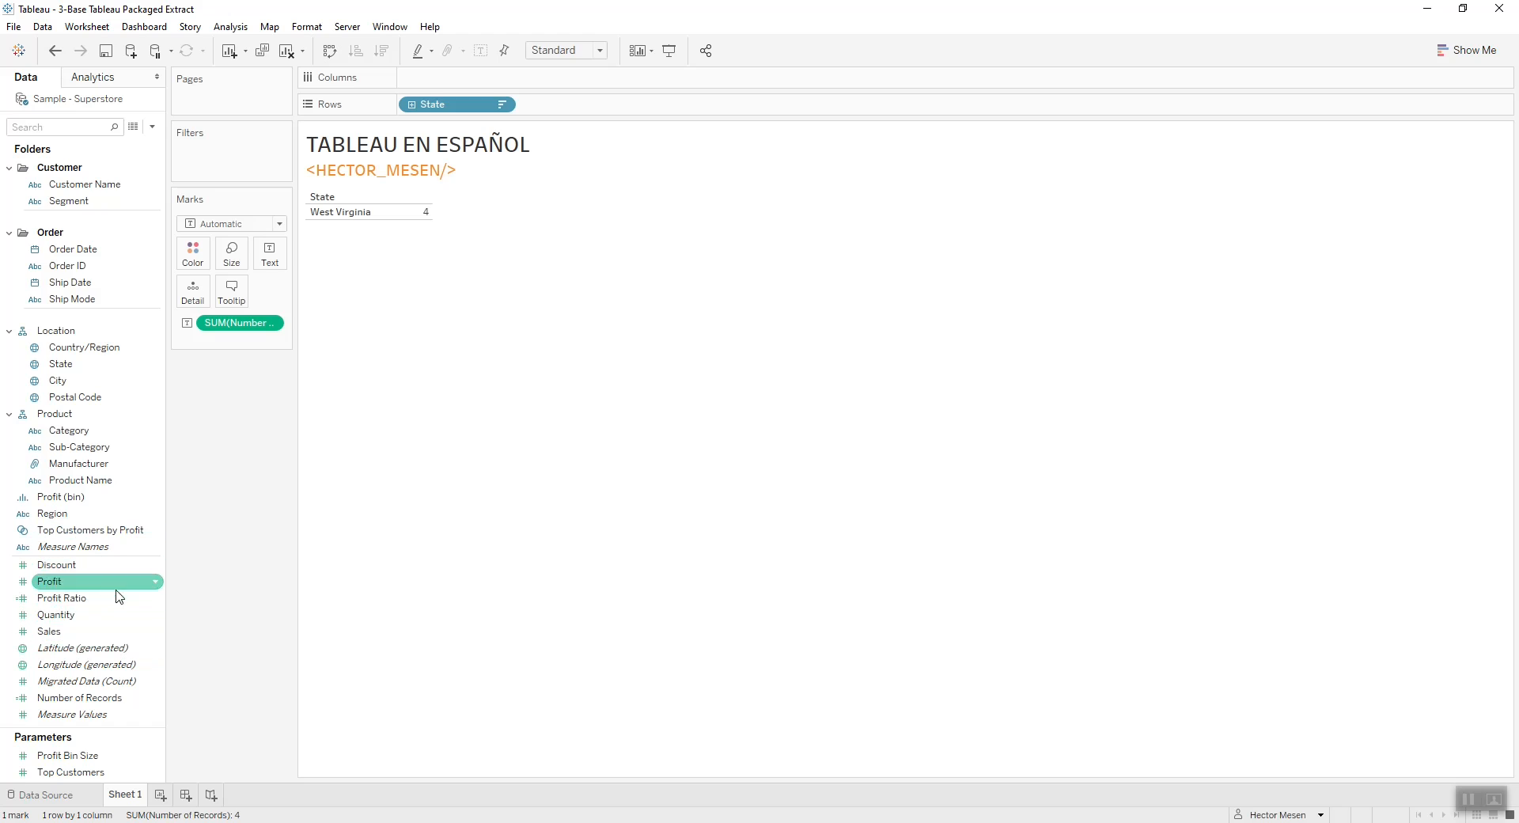
click(57, 632)
double_click(52, 631)
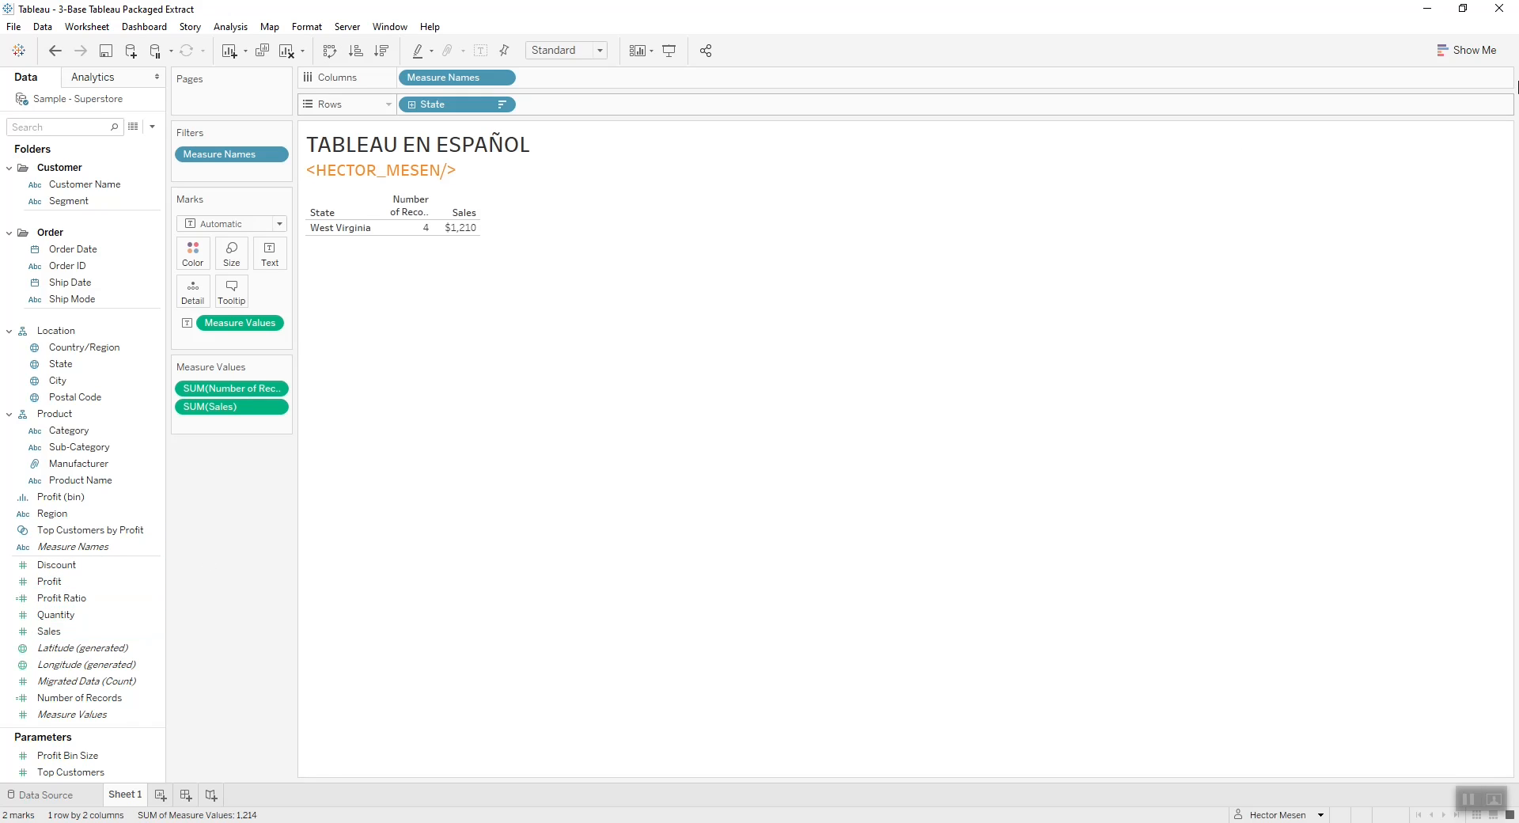
Step: Convert the State table into a horizontal bar chart and remove Number of Records so only Sales is plotted
click(1465, 51)
click(1387, 168)
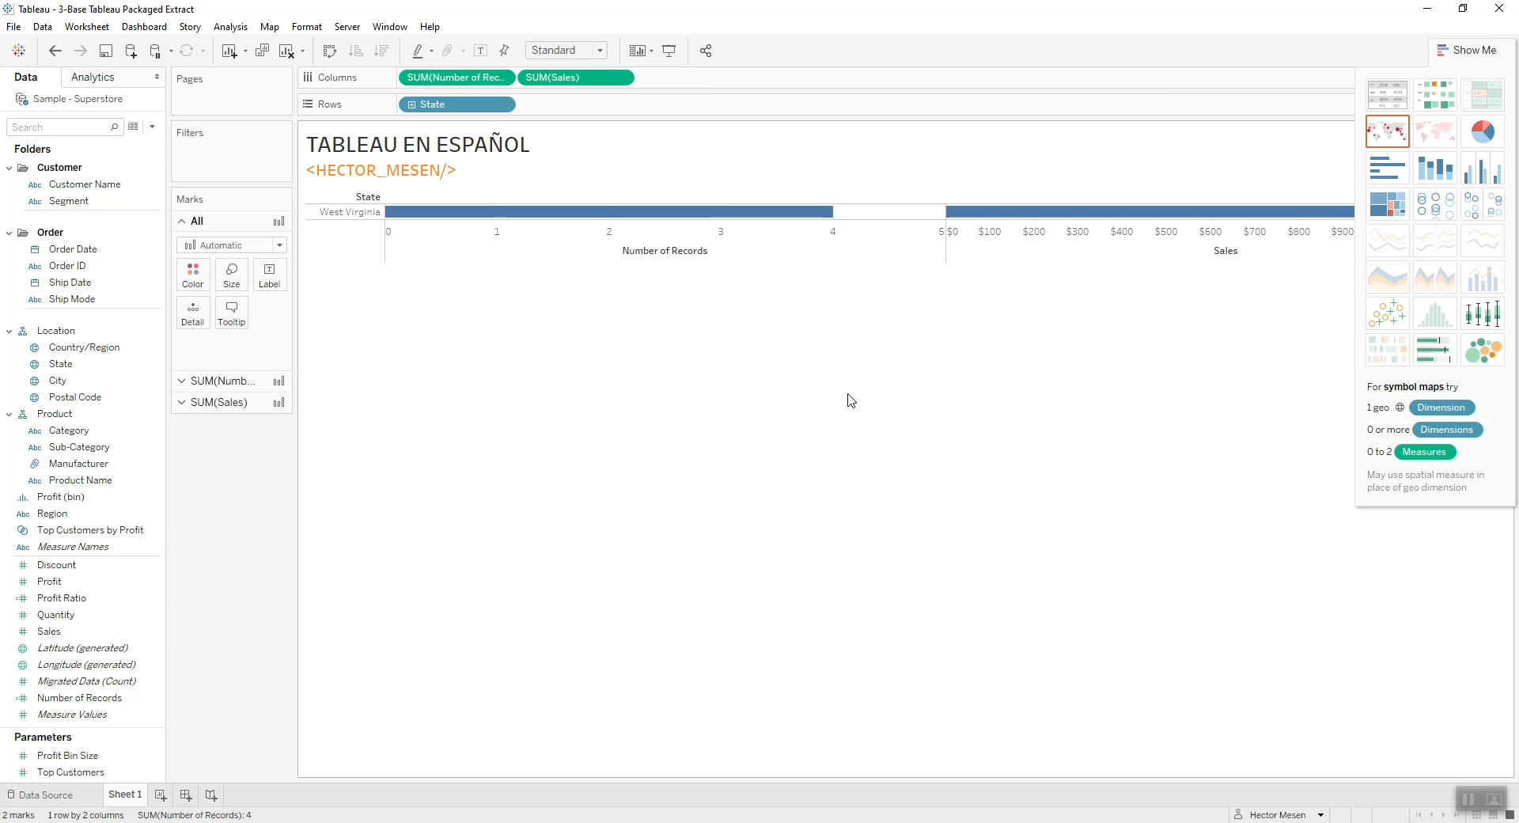
drag(456, 76, 295, 536)
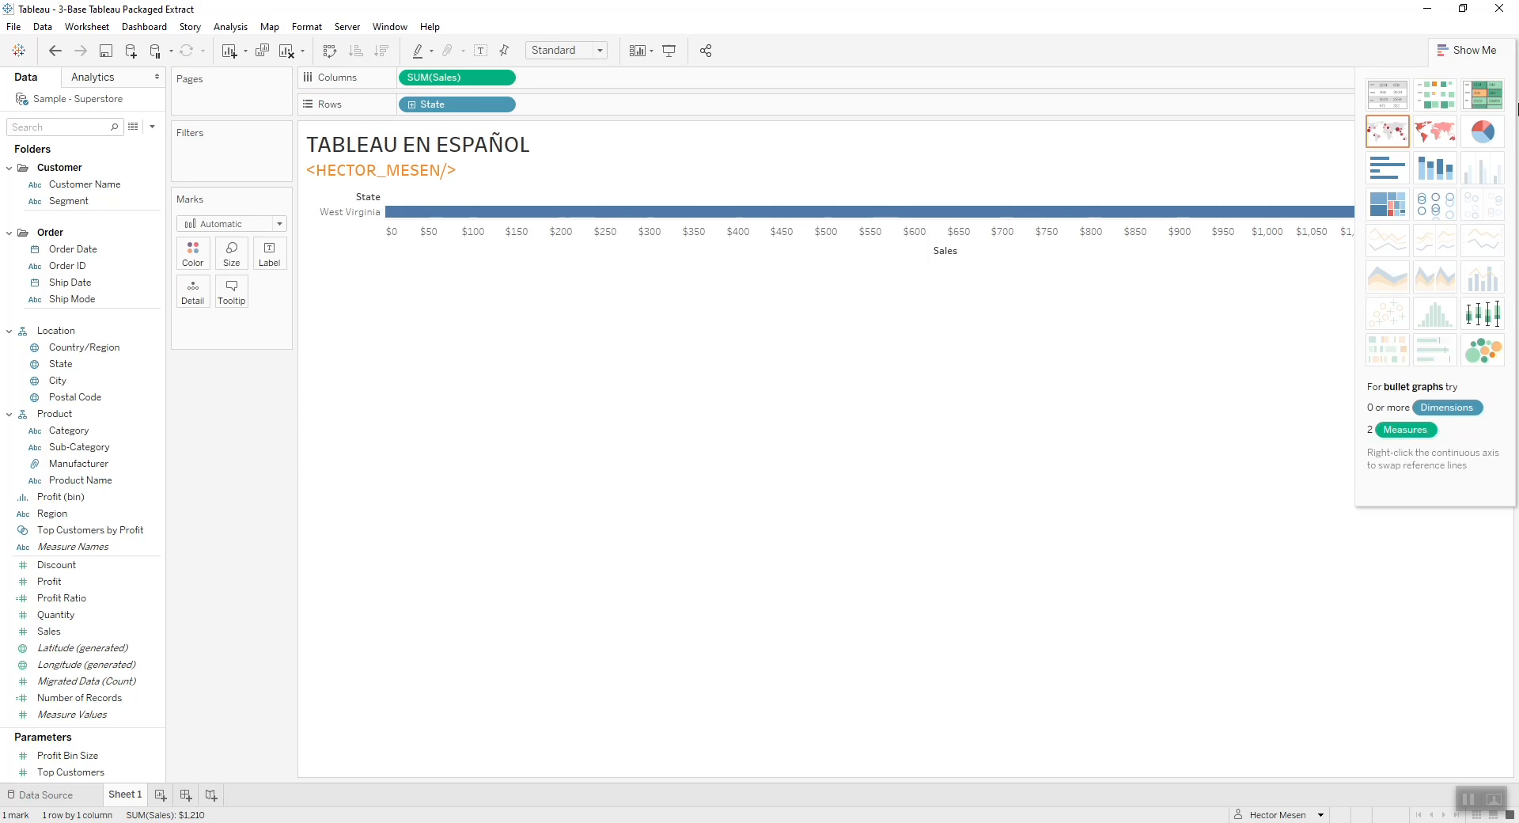
click(1443, 45)
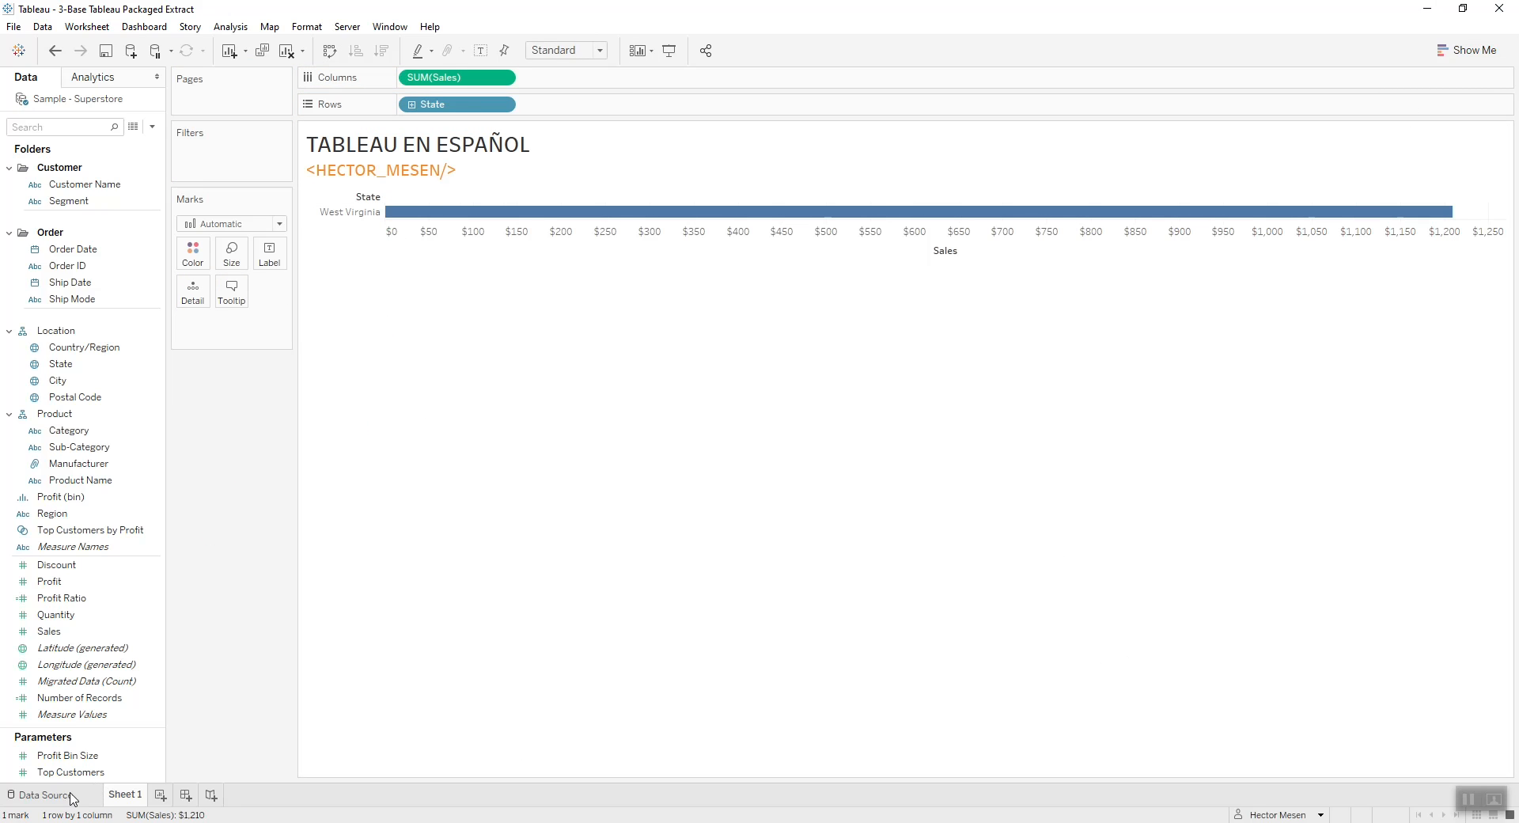
Step: Edit the extract's State filter to keep Alabama as well as West Virginia and apply the extract settings
click(48, 794)
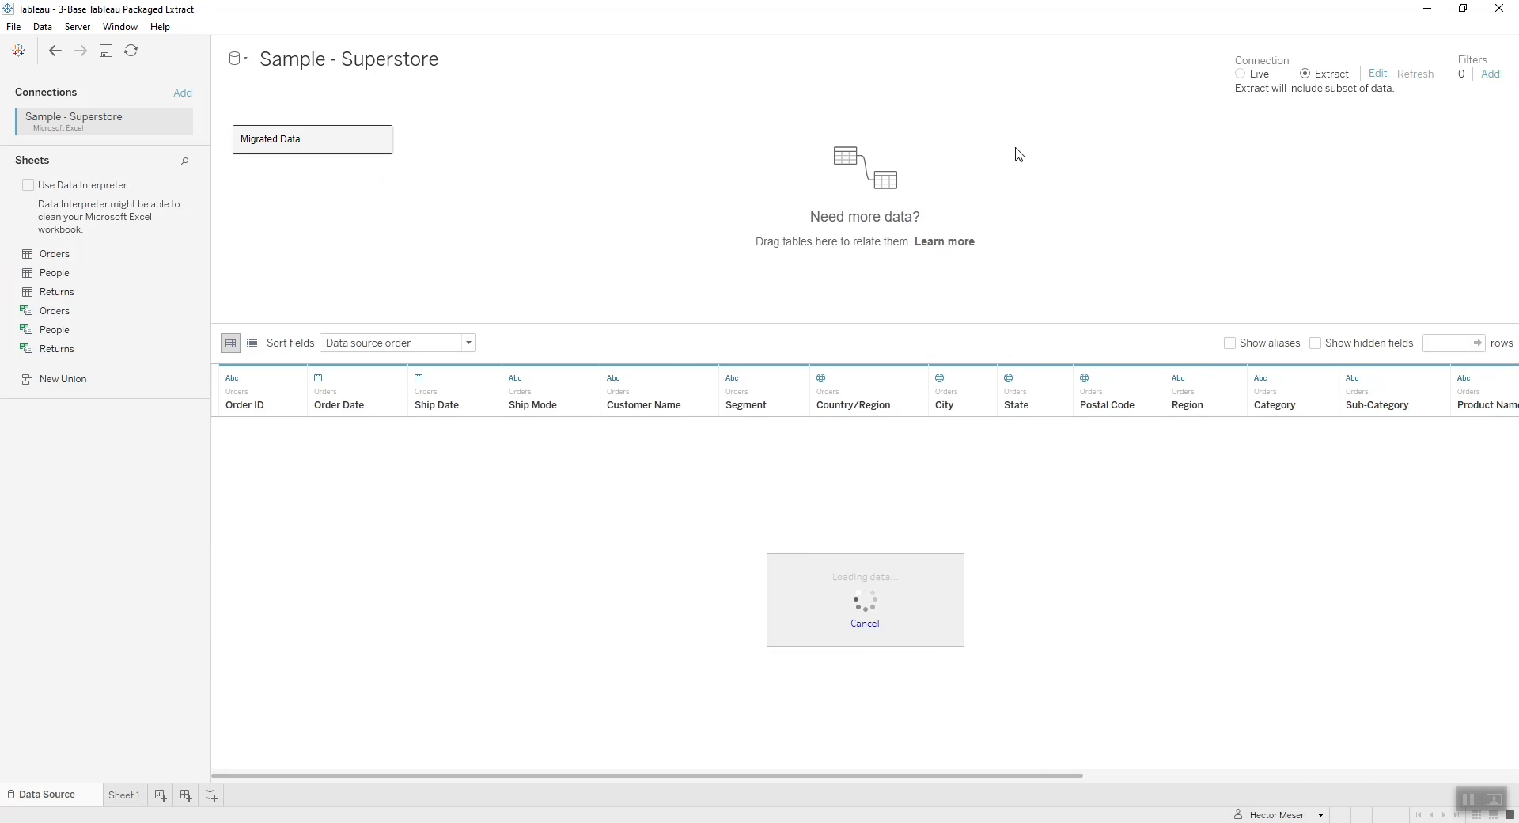
click(1375, 74)
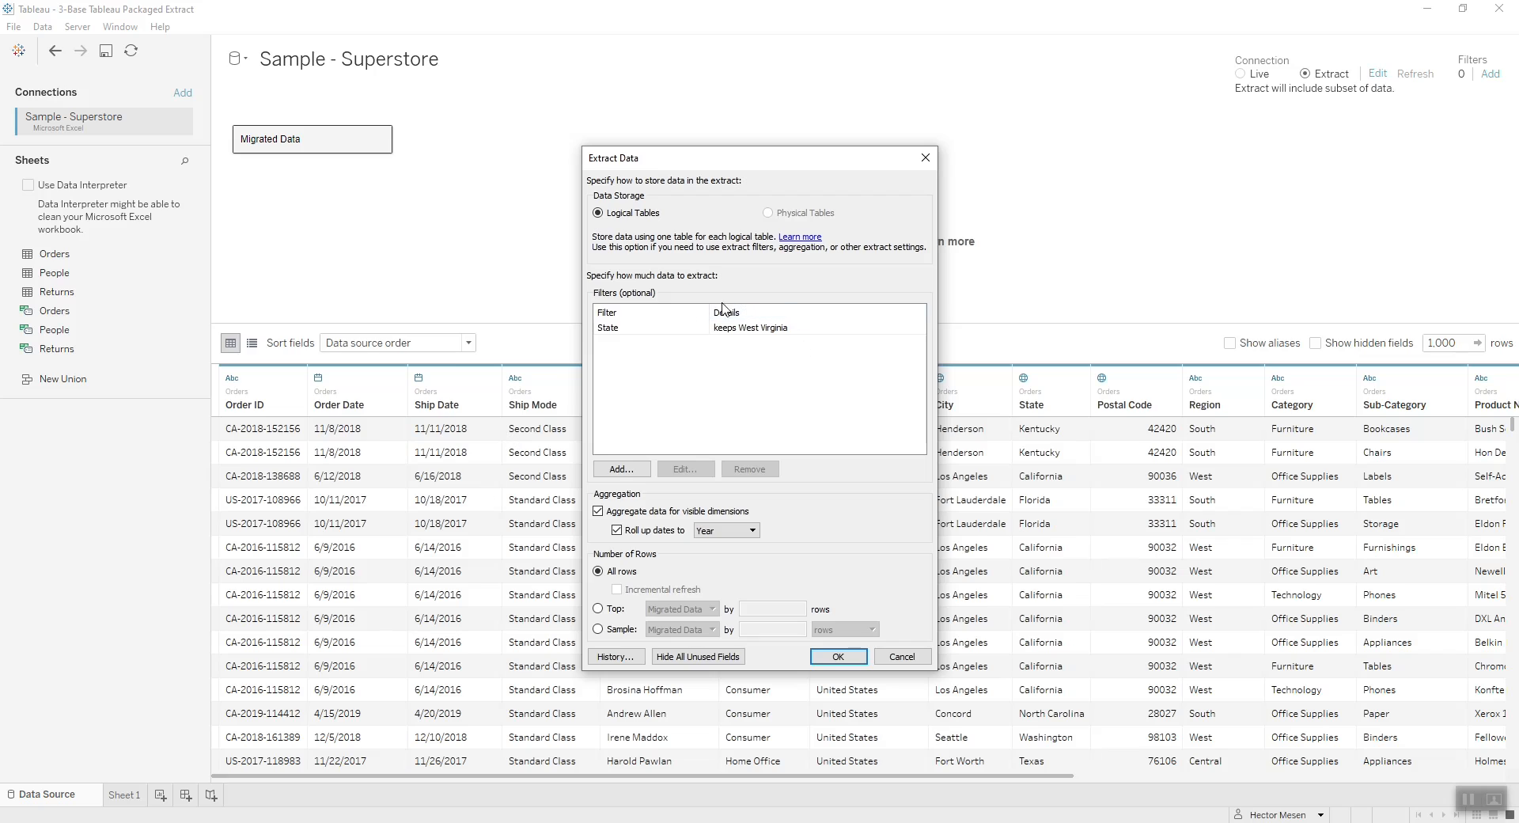
click(629, 336)
click(684, 469)
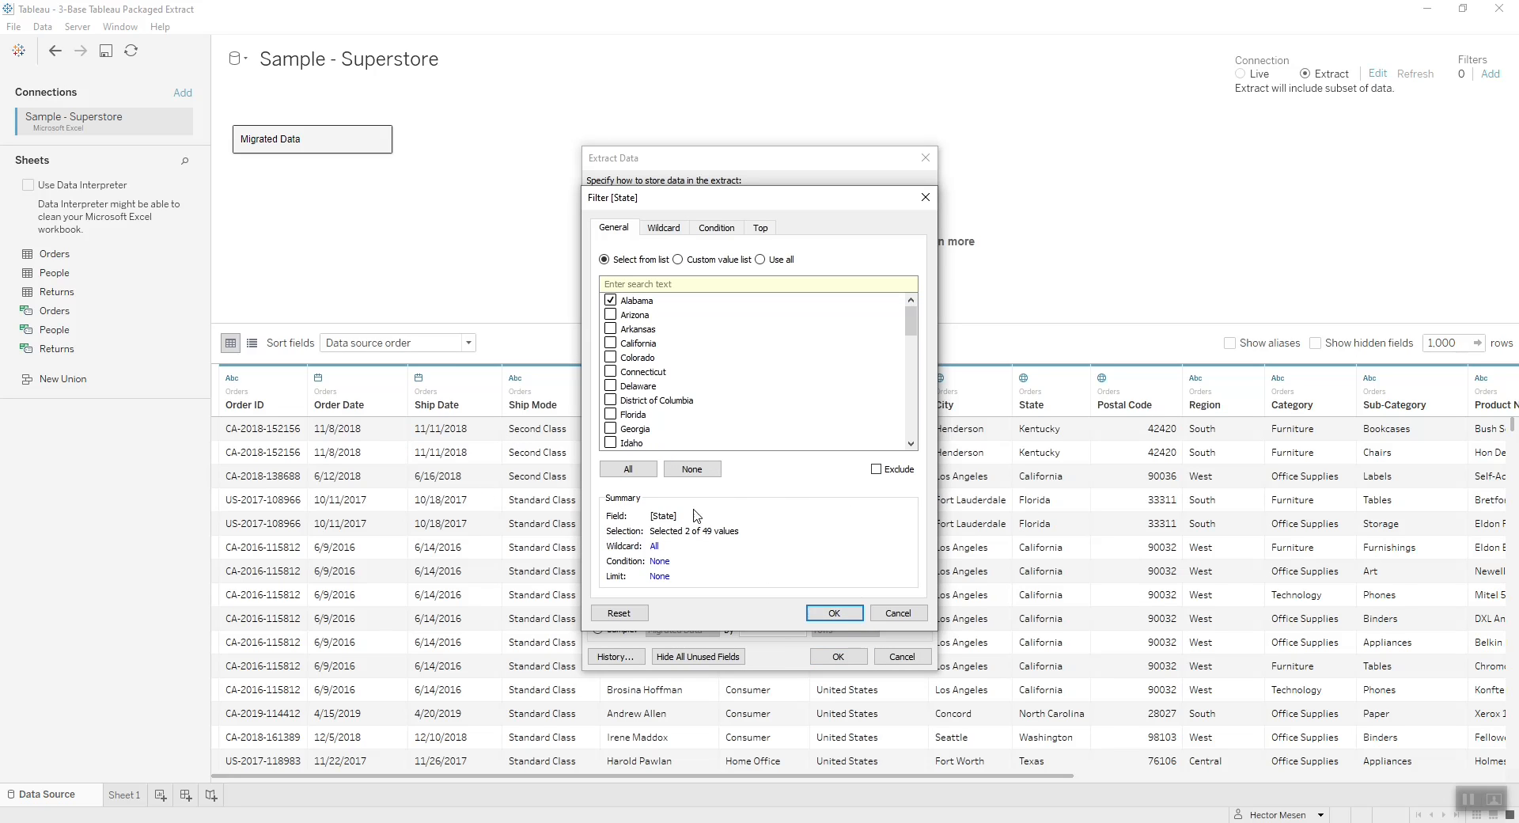
click(852, 614)
click(837, 656)
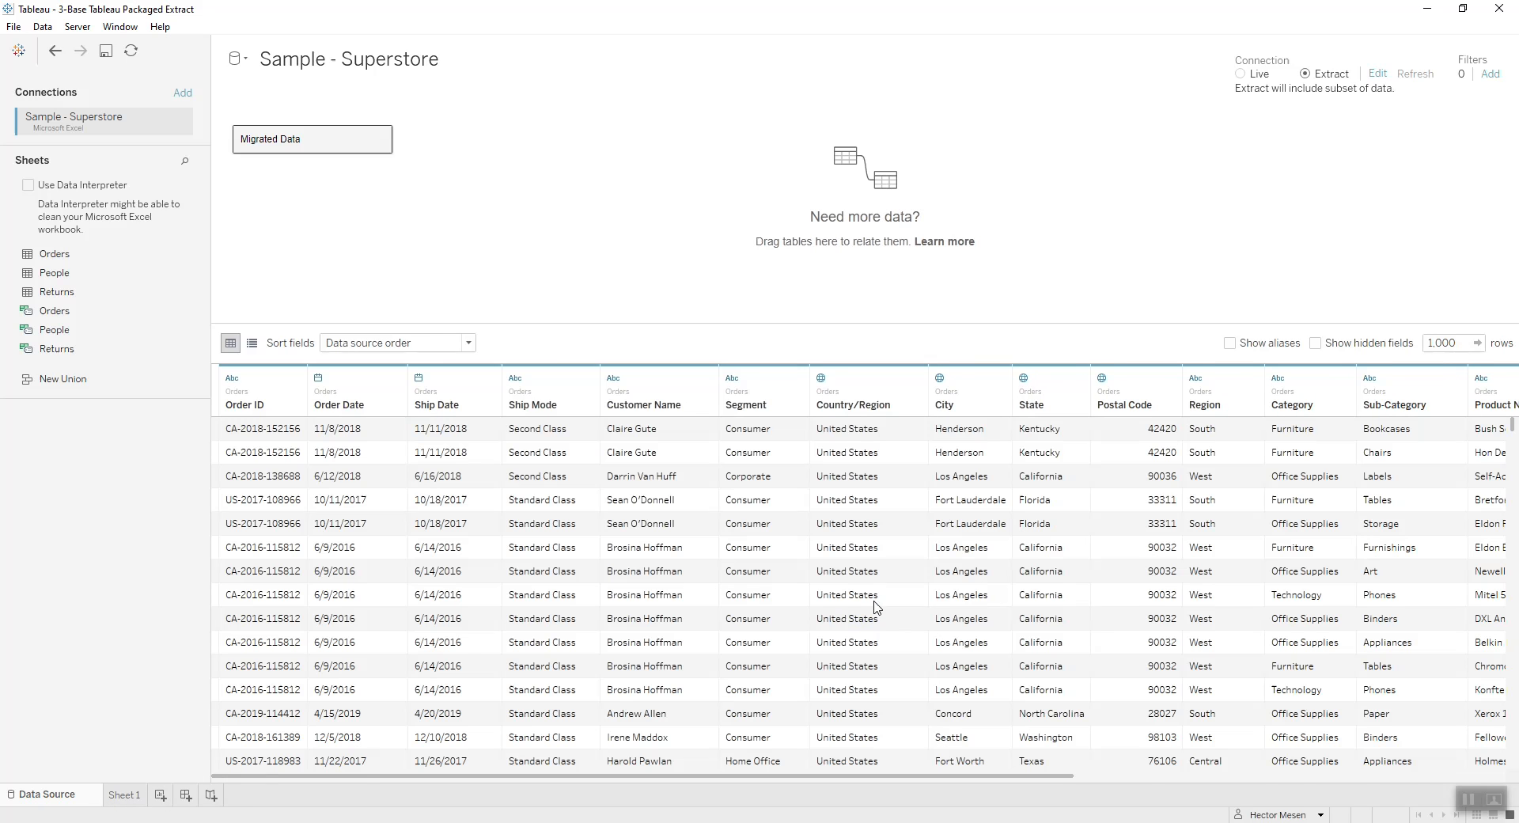
Step: Refresh the extract in Sheet 1, save the workbook as 4-Base Tableau Packaged Extract, and check its file size in the Extract folder
click(125, 795)
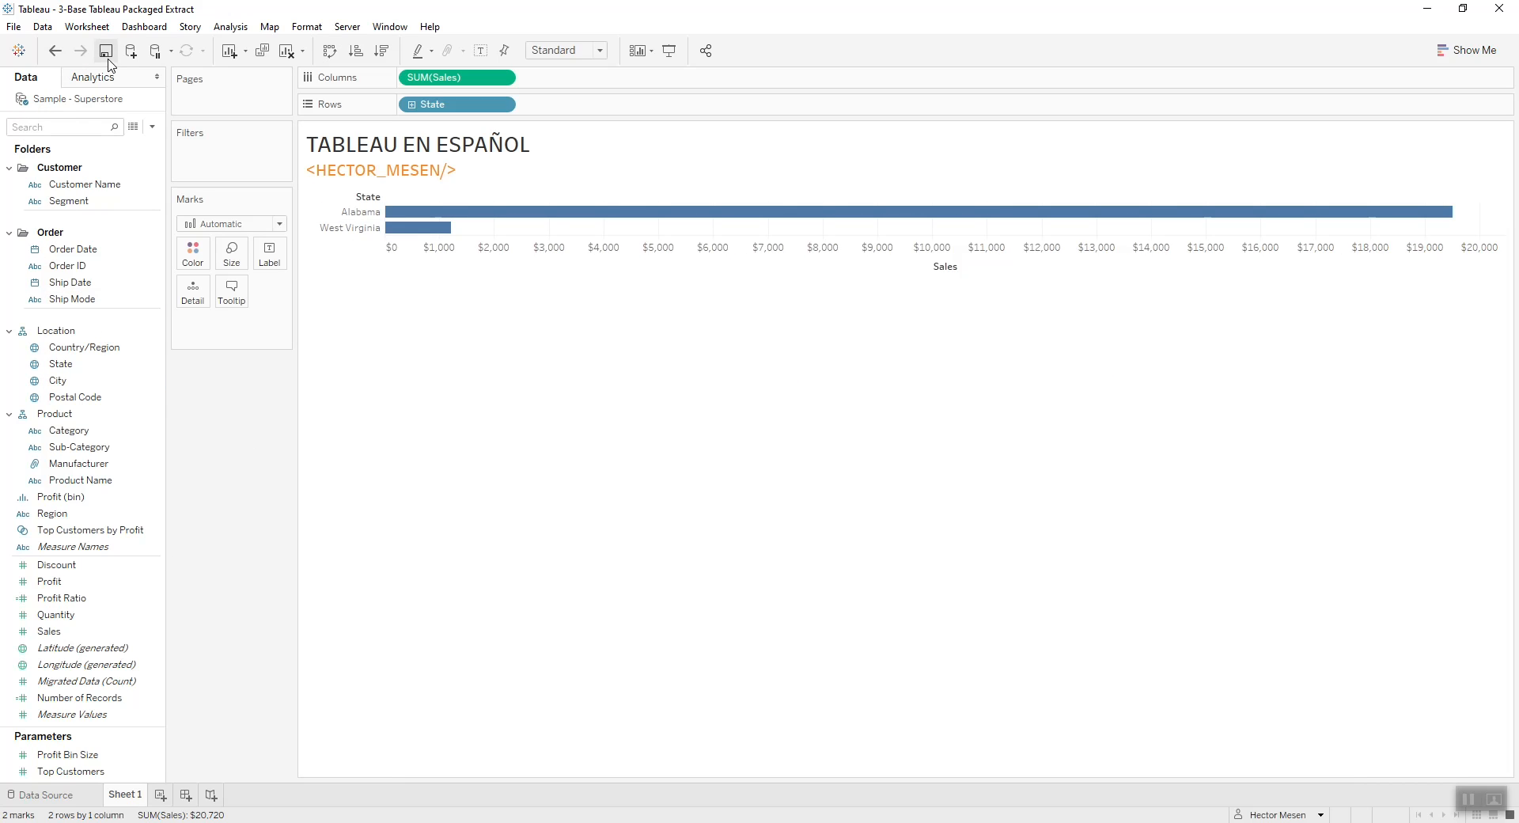
click(14, 26)
click(62, 123)
click(194, 308)
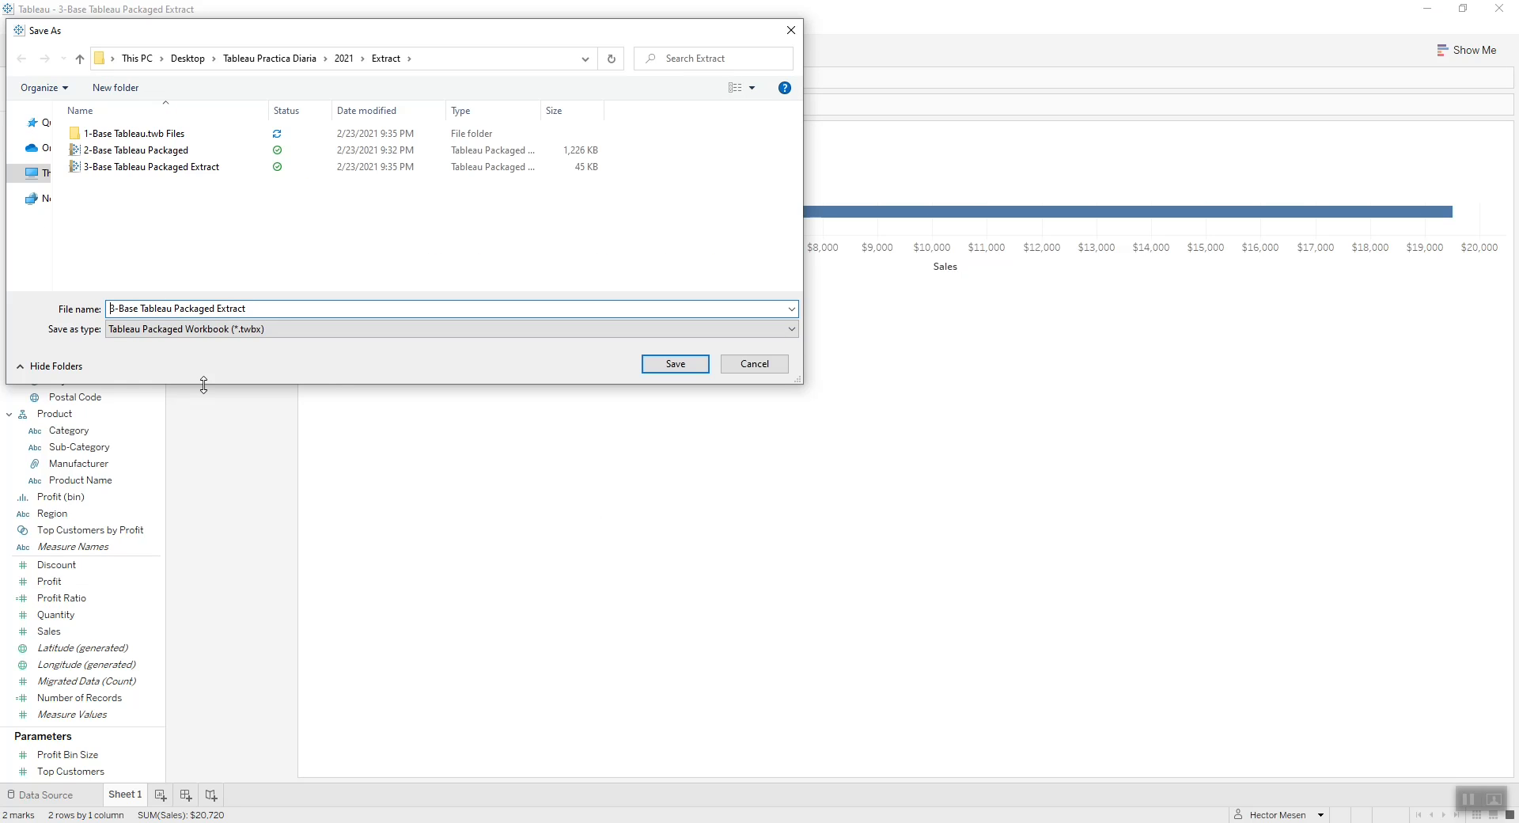
text(4)
click(678, 364)
key(alt+Tab)
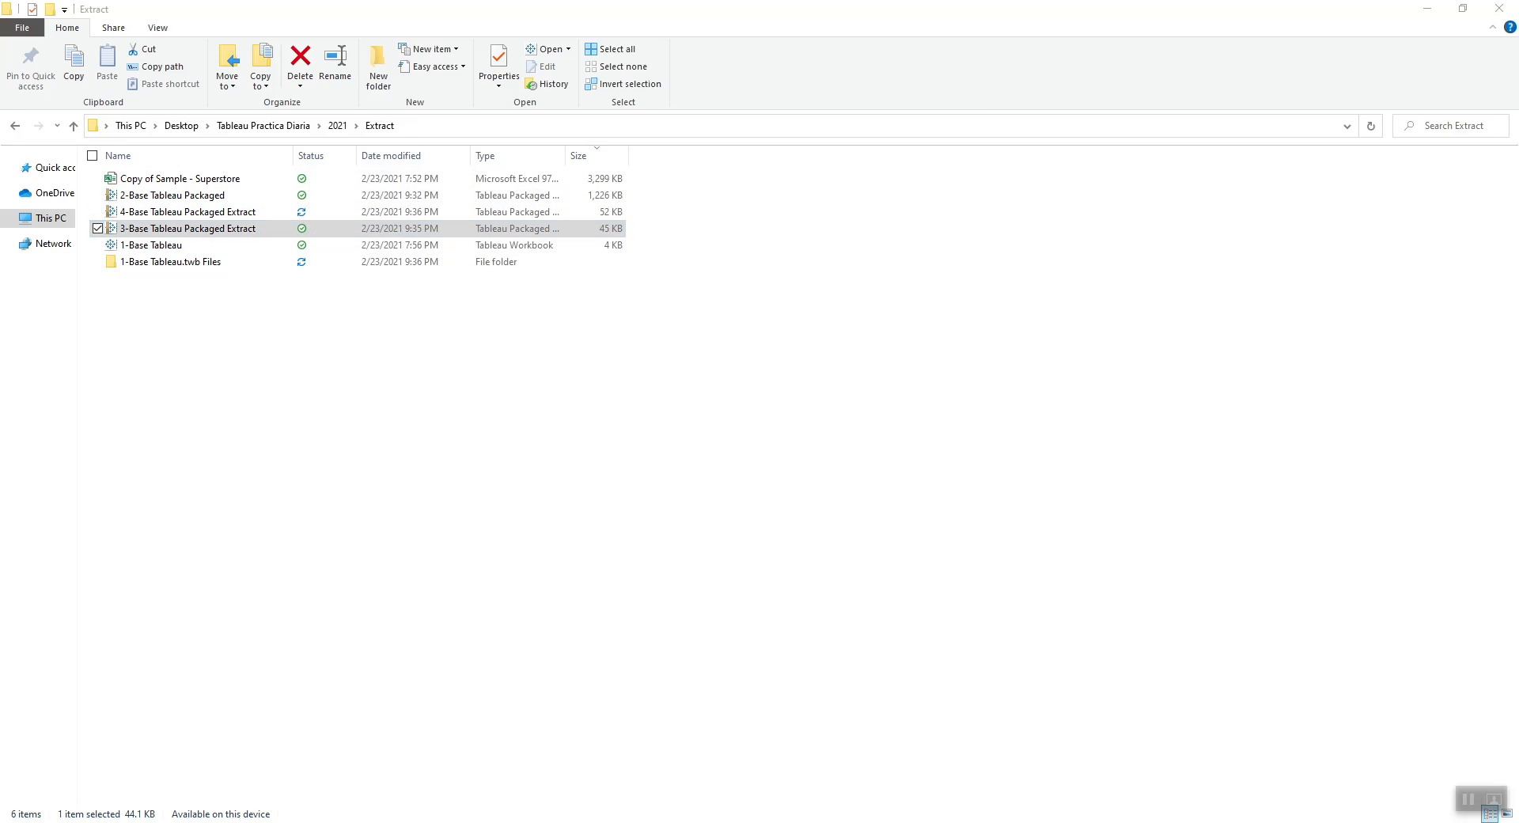
click(305, 772)
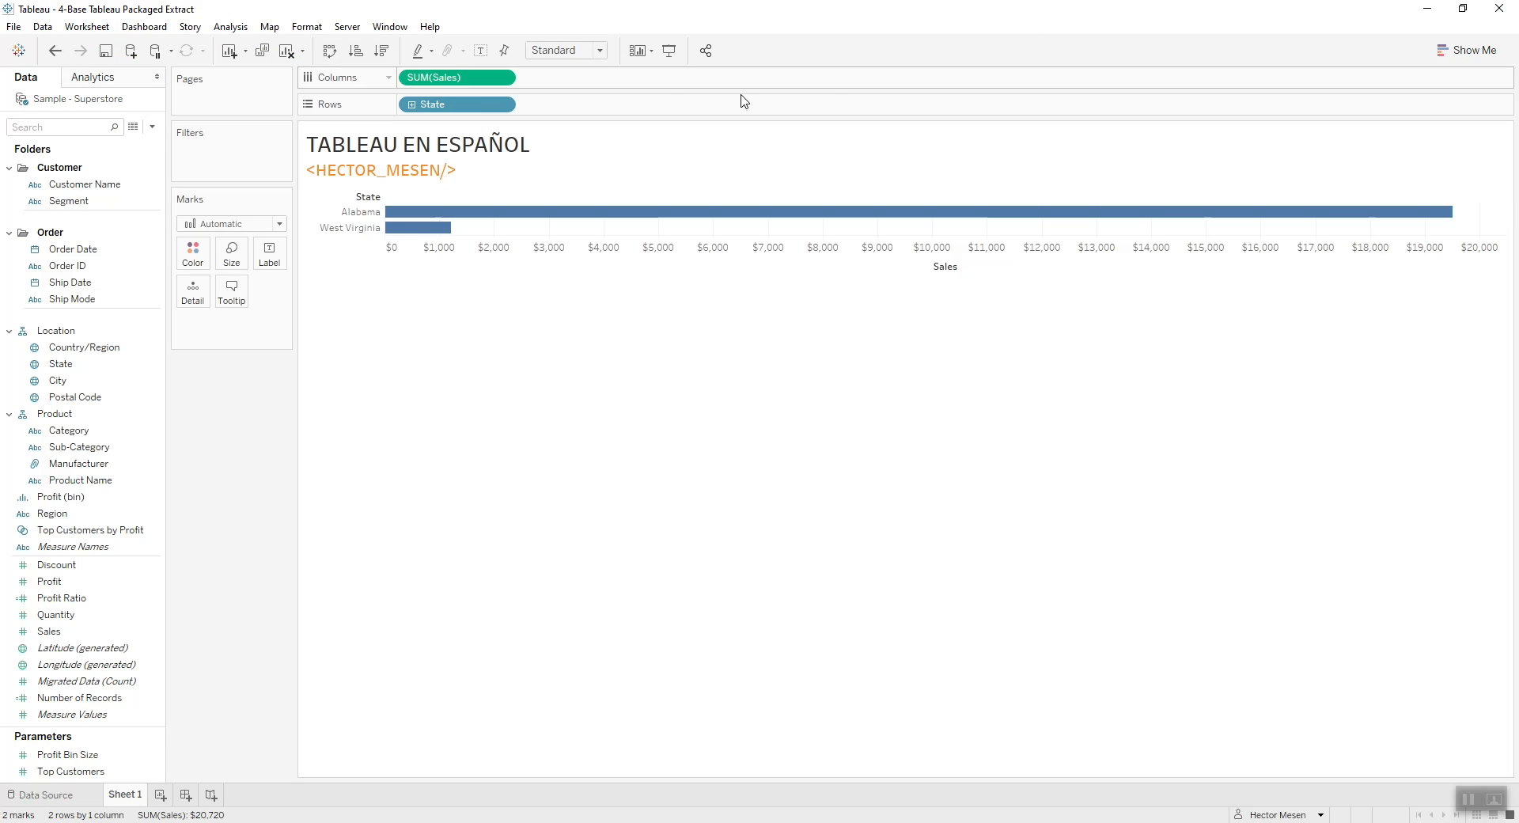
Step: Set the bar chart to Fit Height and break it down by Category and Sub-Category
click(564, 50)
click(549, 79)
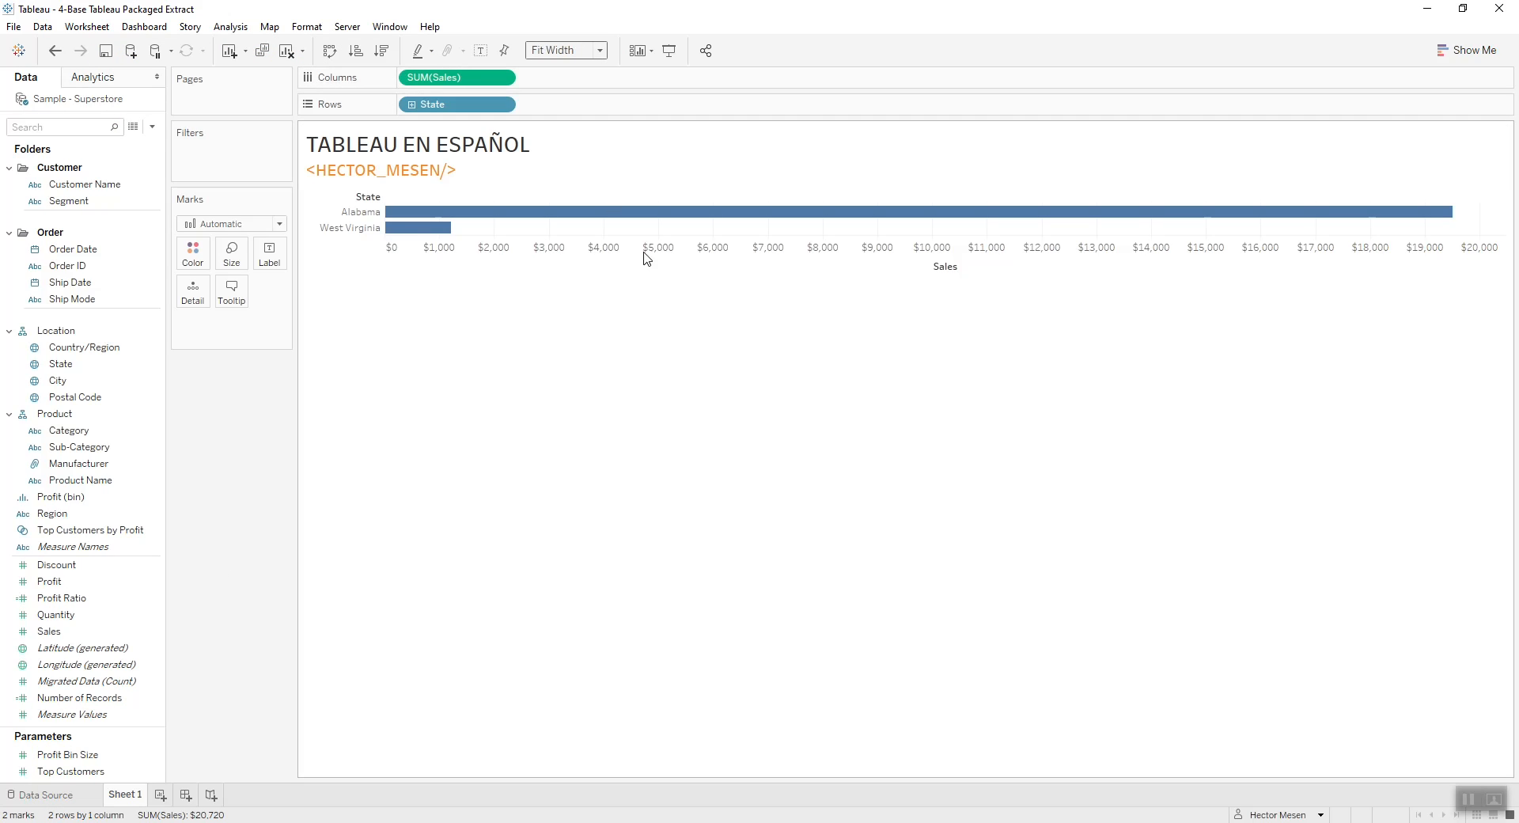
click(558, 51)
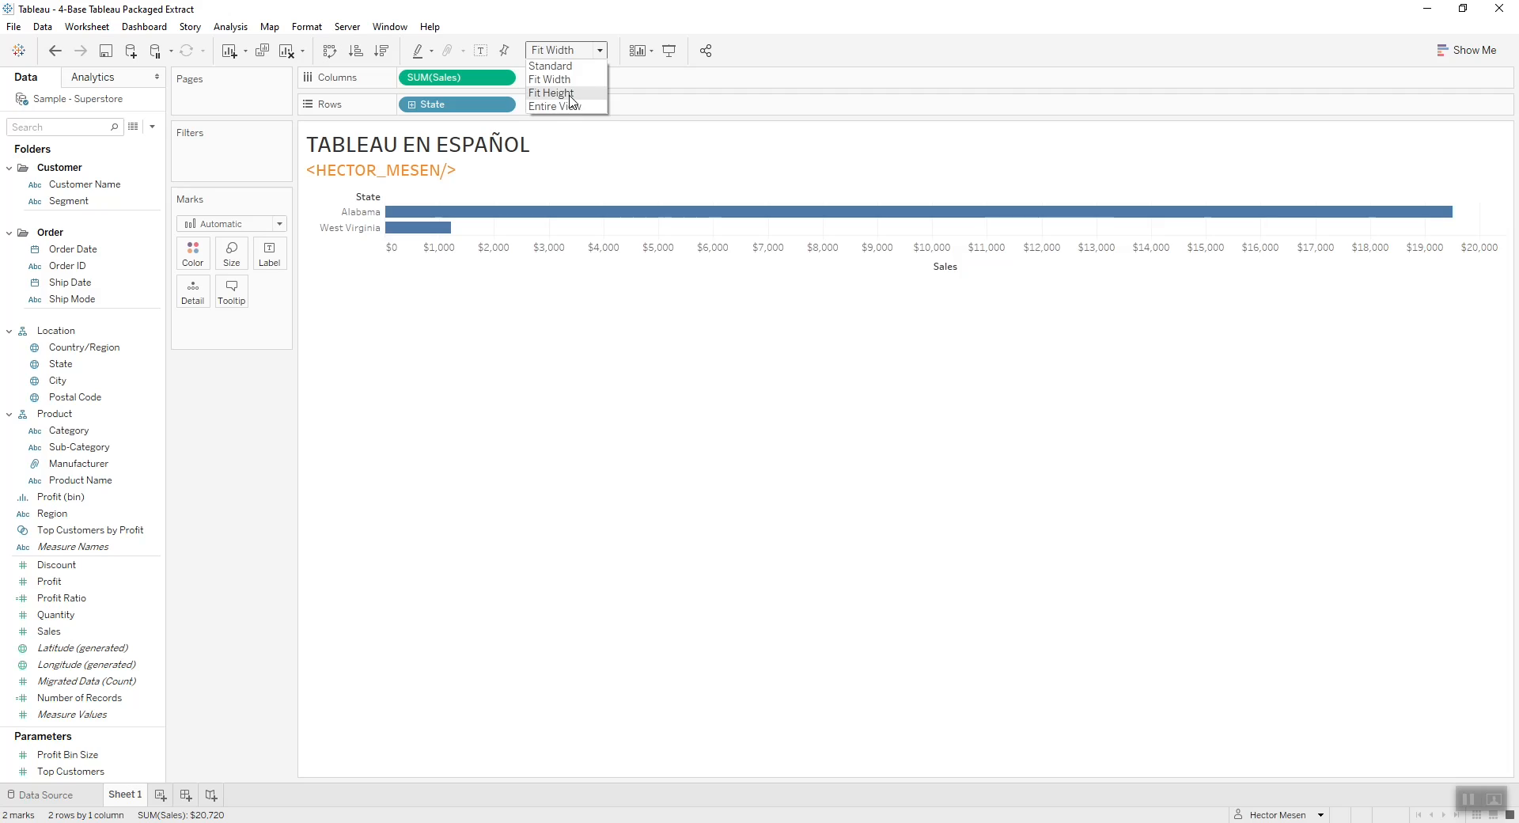
click(551, 93)
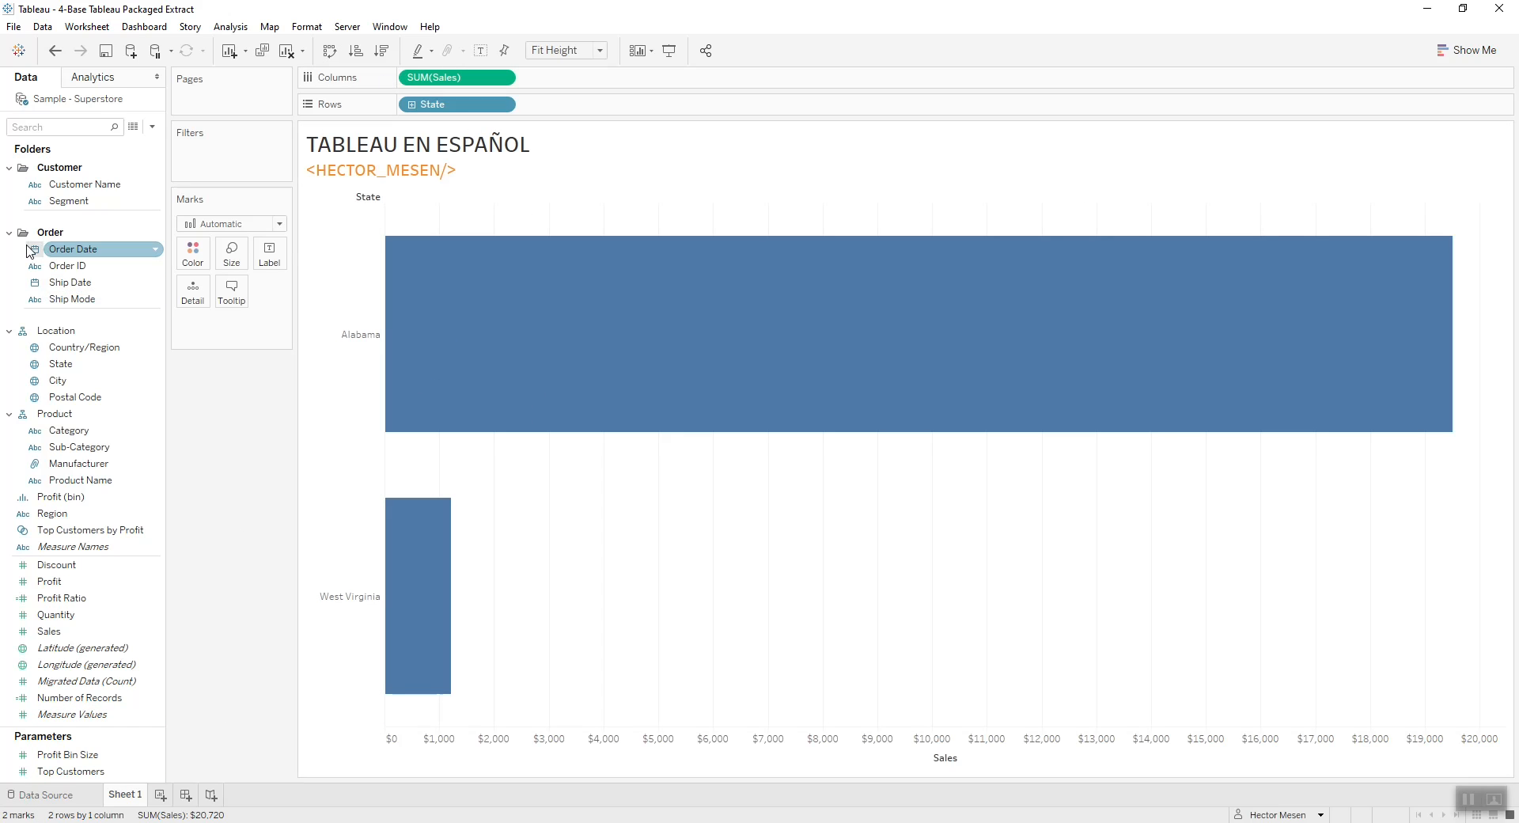
double_click(93, 432)
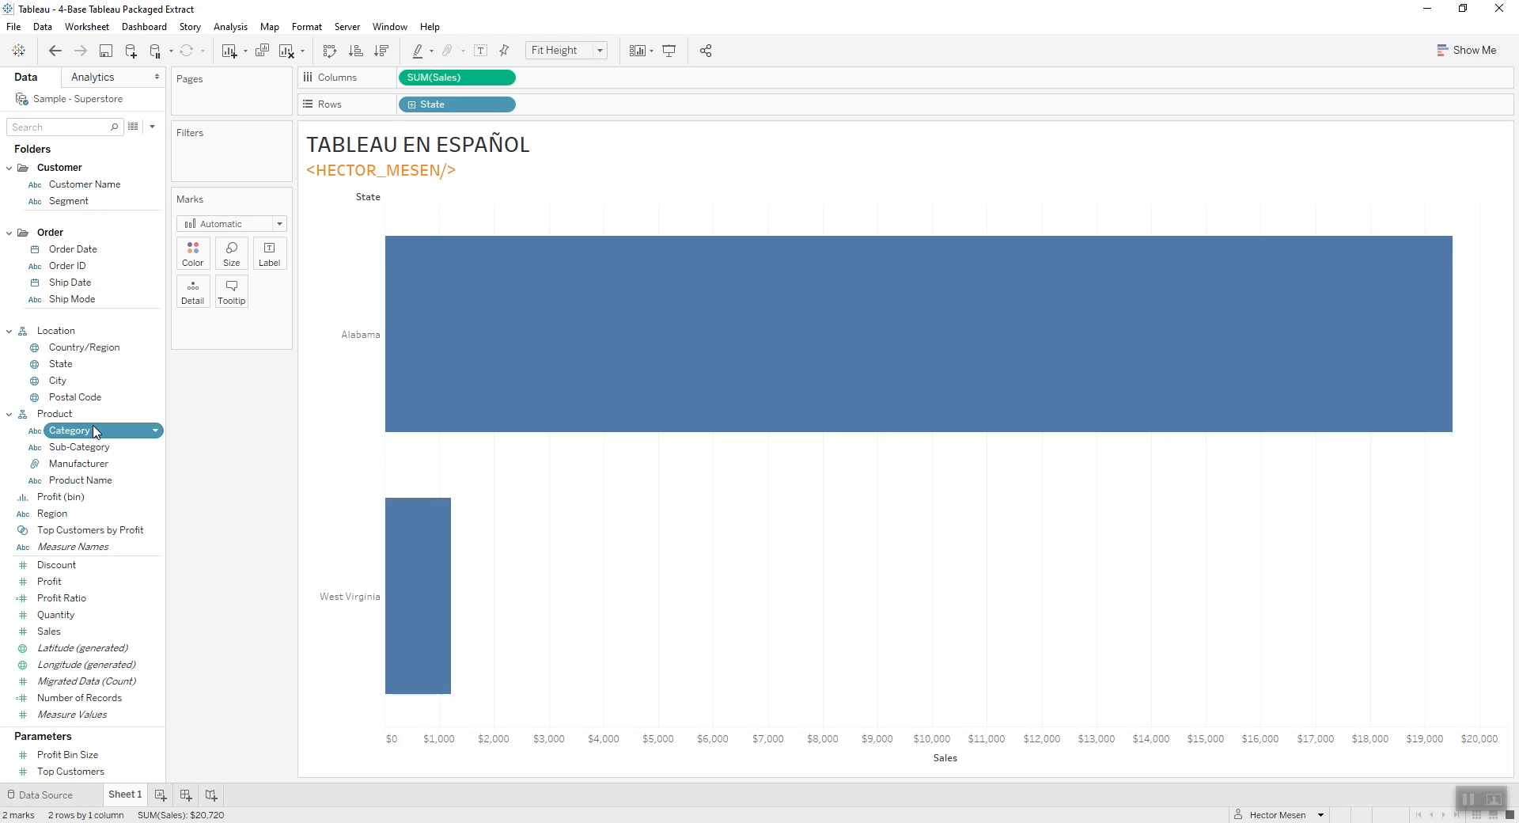
double_click(91, 447)
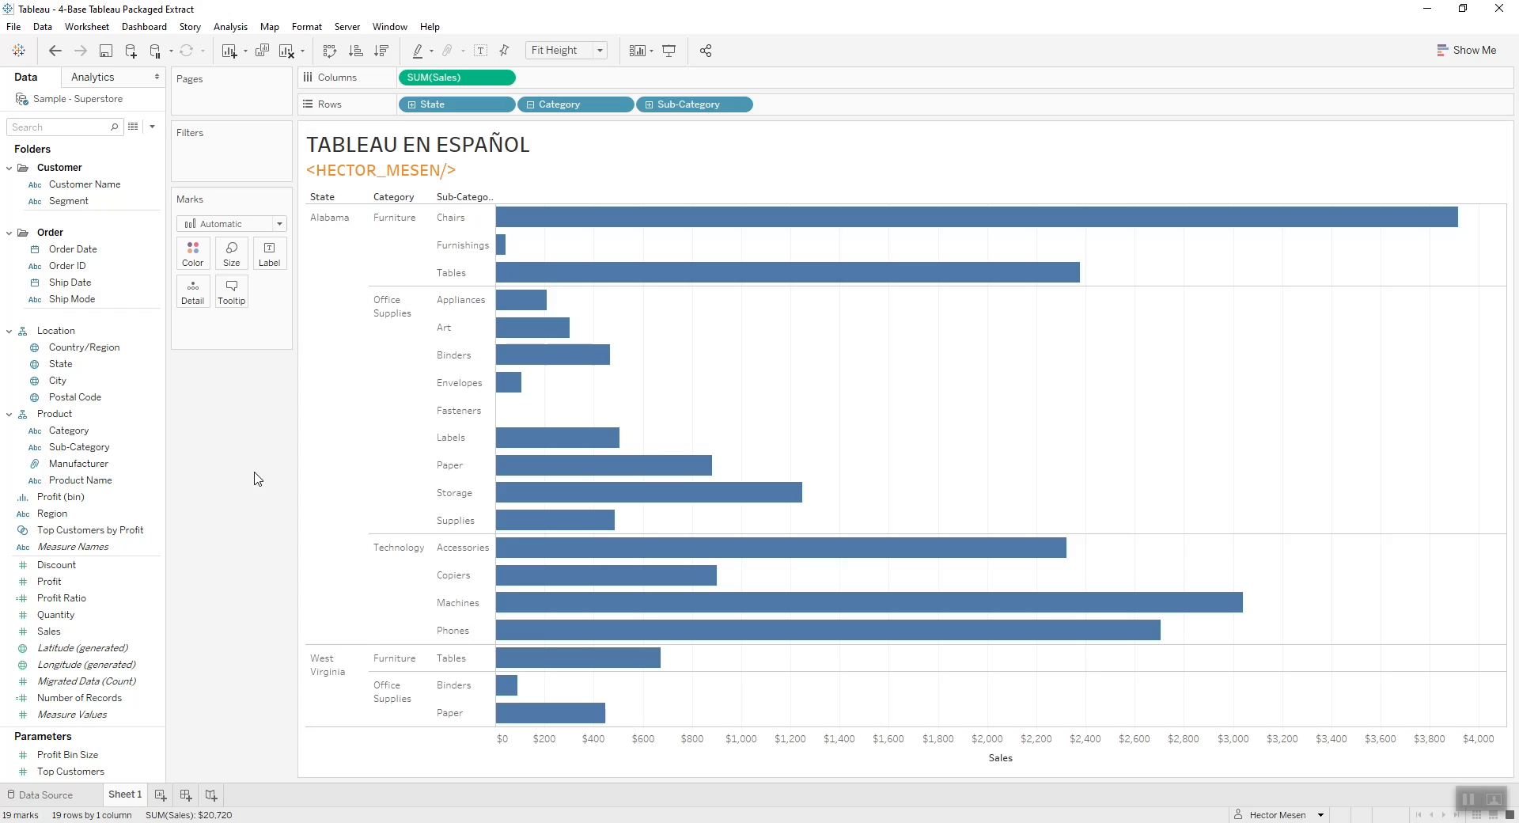
Step: Edit the Sample - Superstore extract to hide all unused fields, keeping its State filter and yearly aggregation, and apply the settings
click(21, 795)
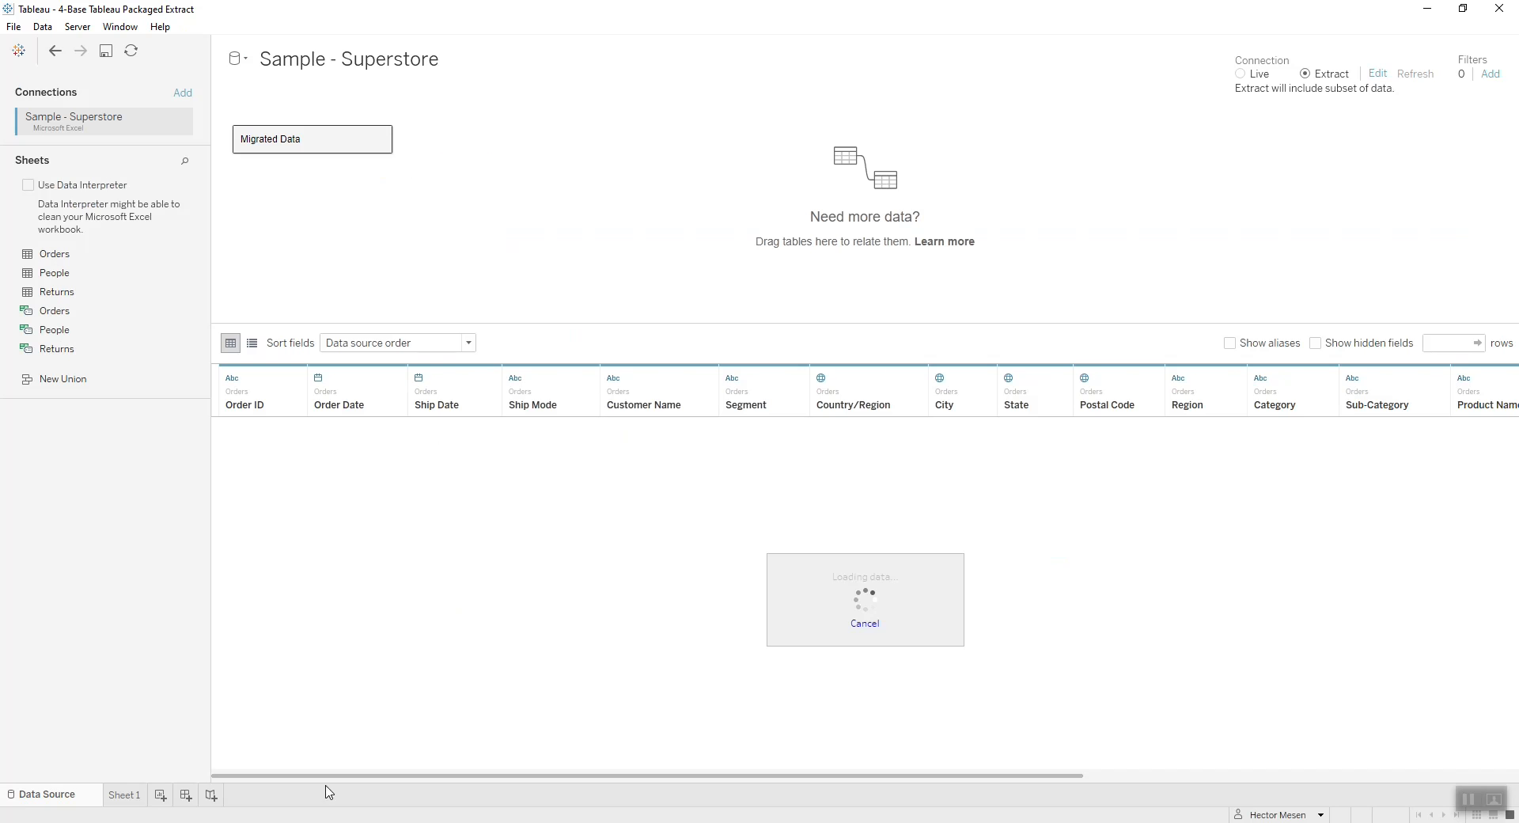
click(1379, 78)
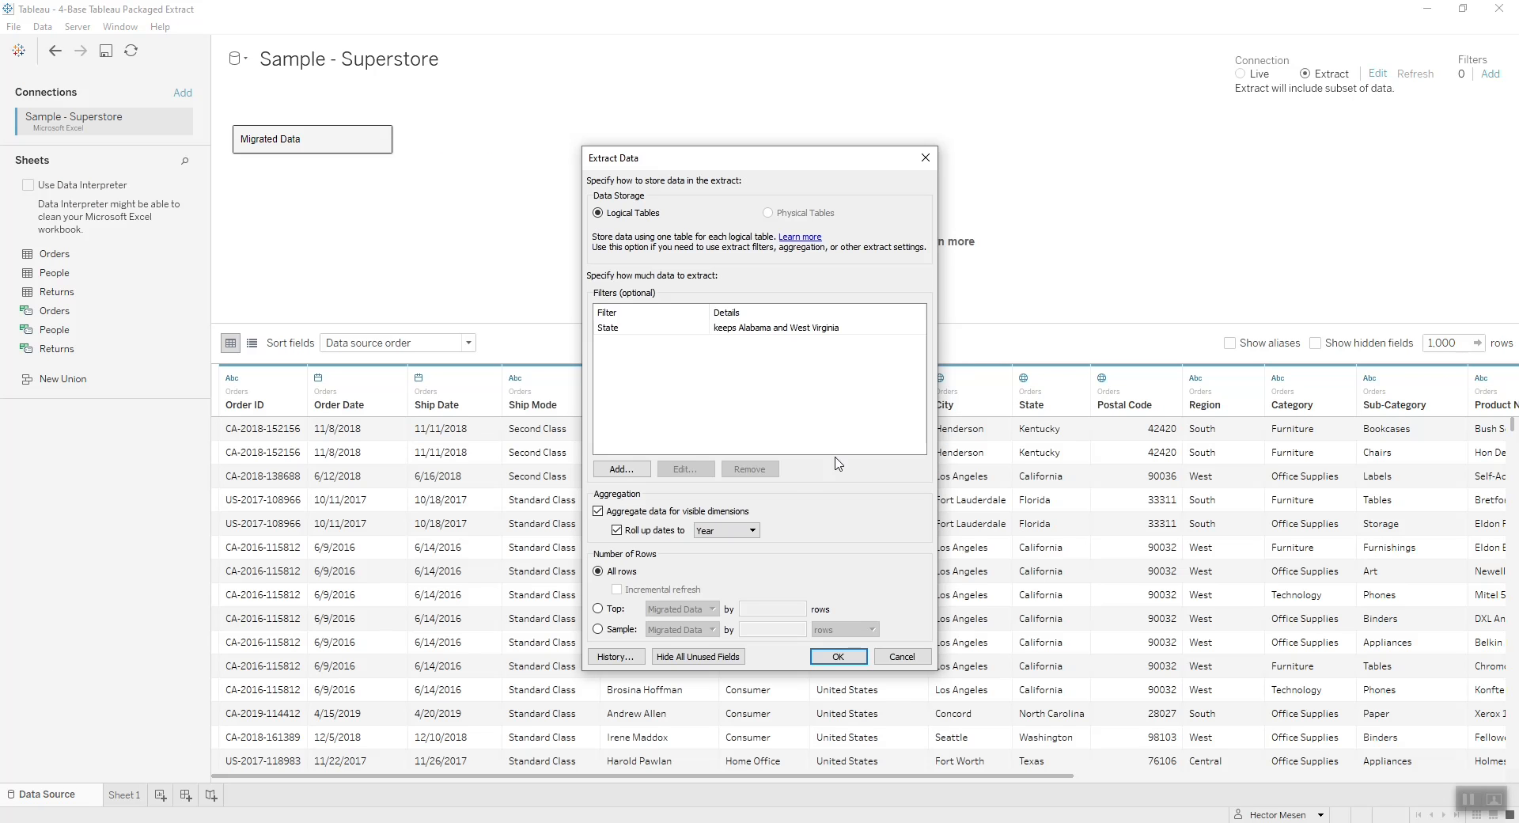
click(627, 332)
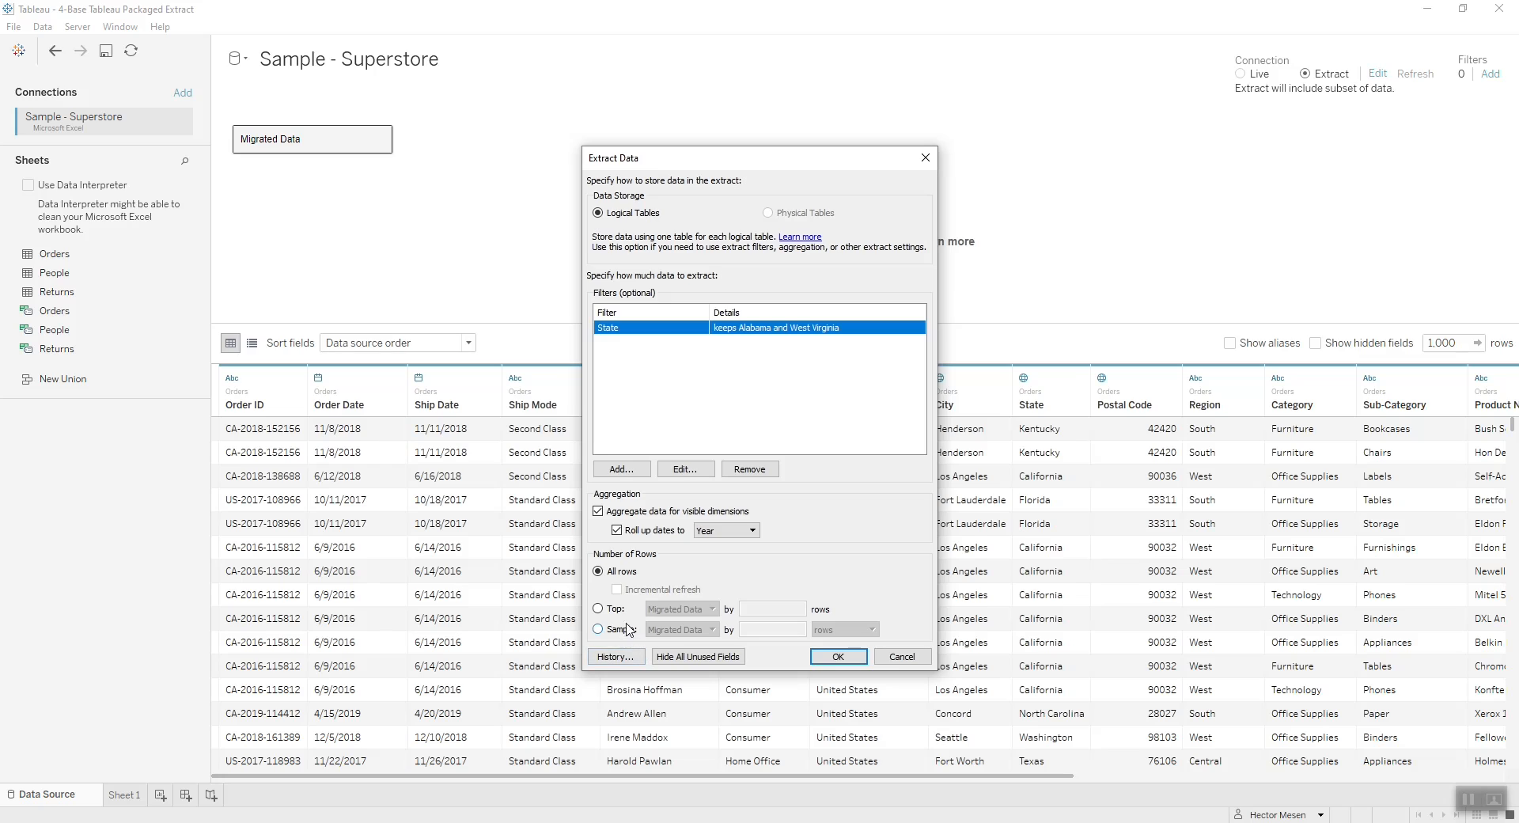
click(698, 659)
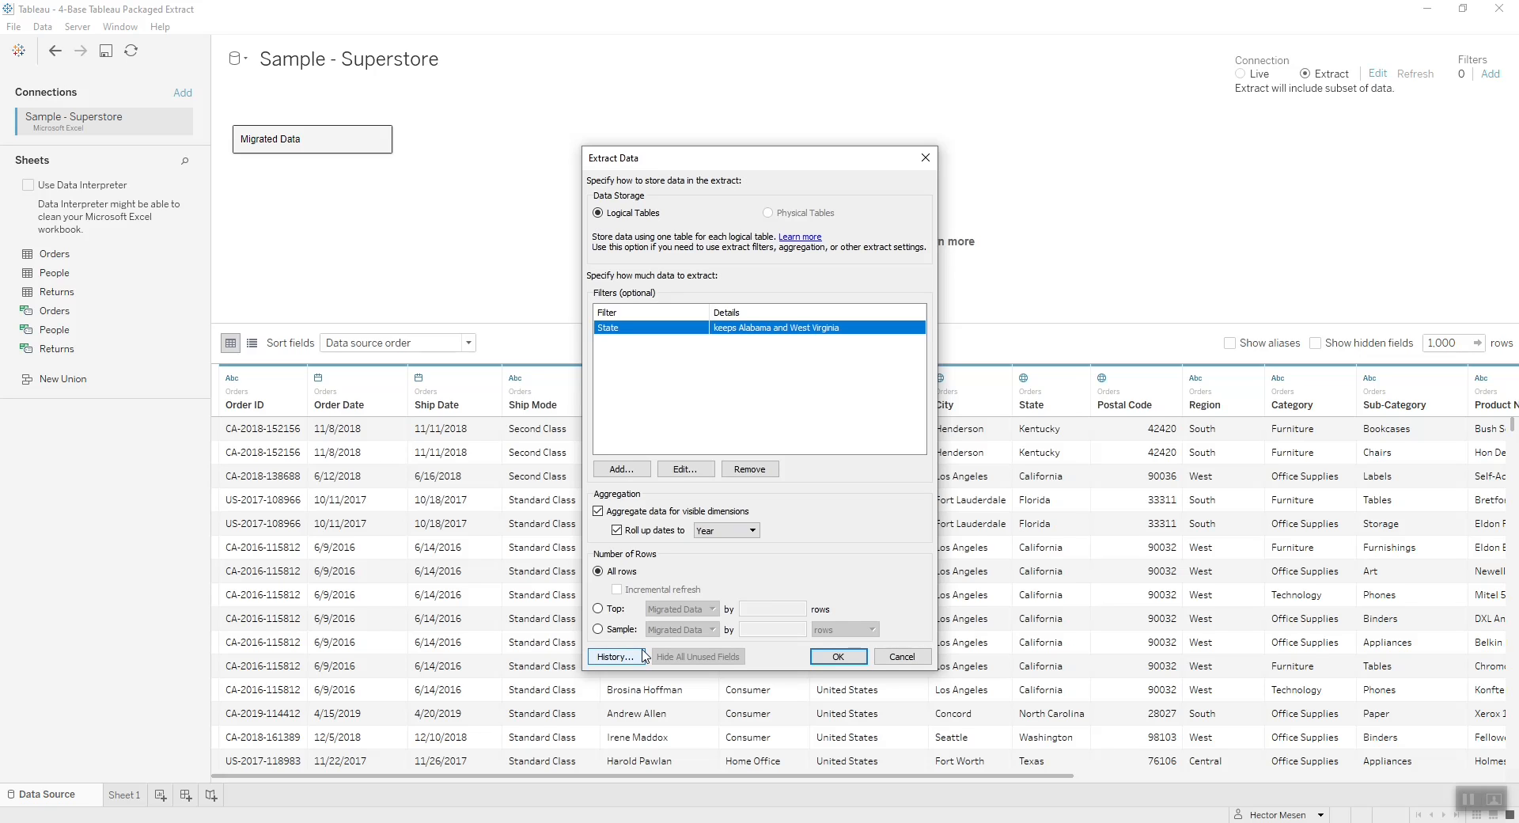
click(829, 657)
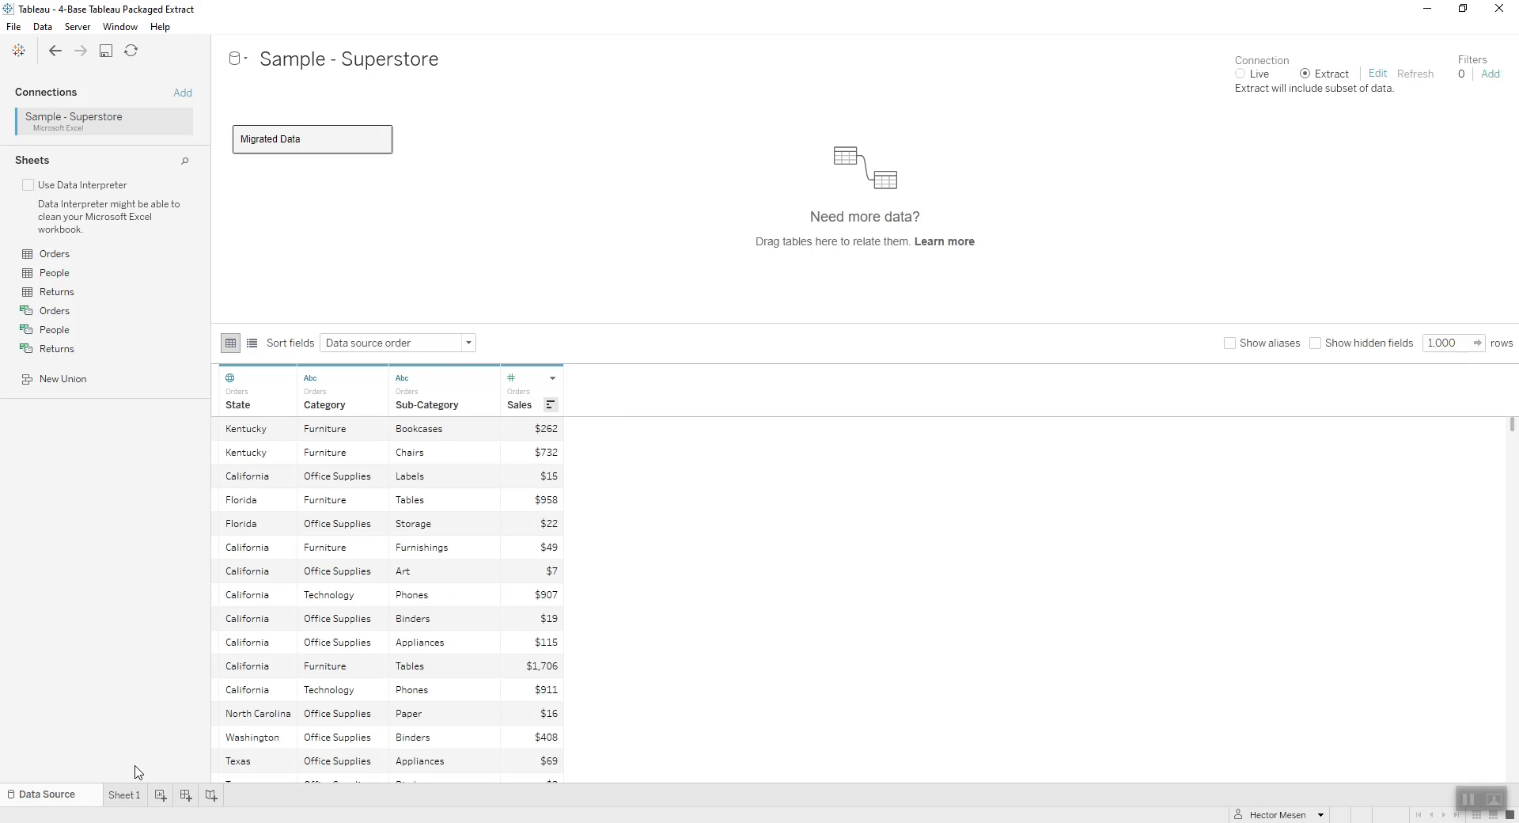
Step: Return to Sheet 1 and save the workbook as a packaged workbook named 5-Base Tableau Packaged Extract in the Extract folder
click(125, 790)
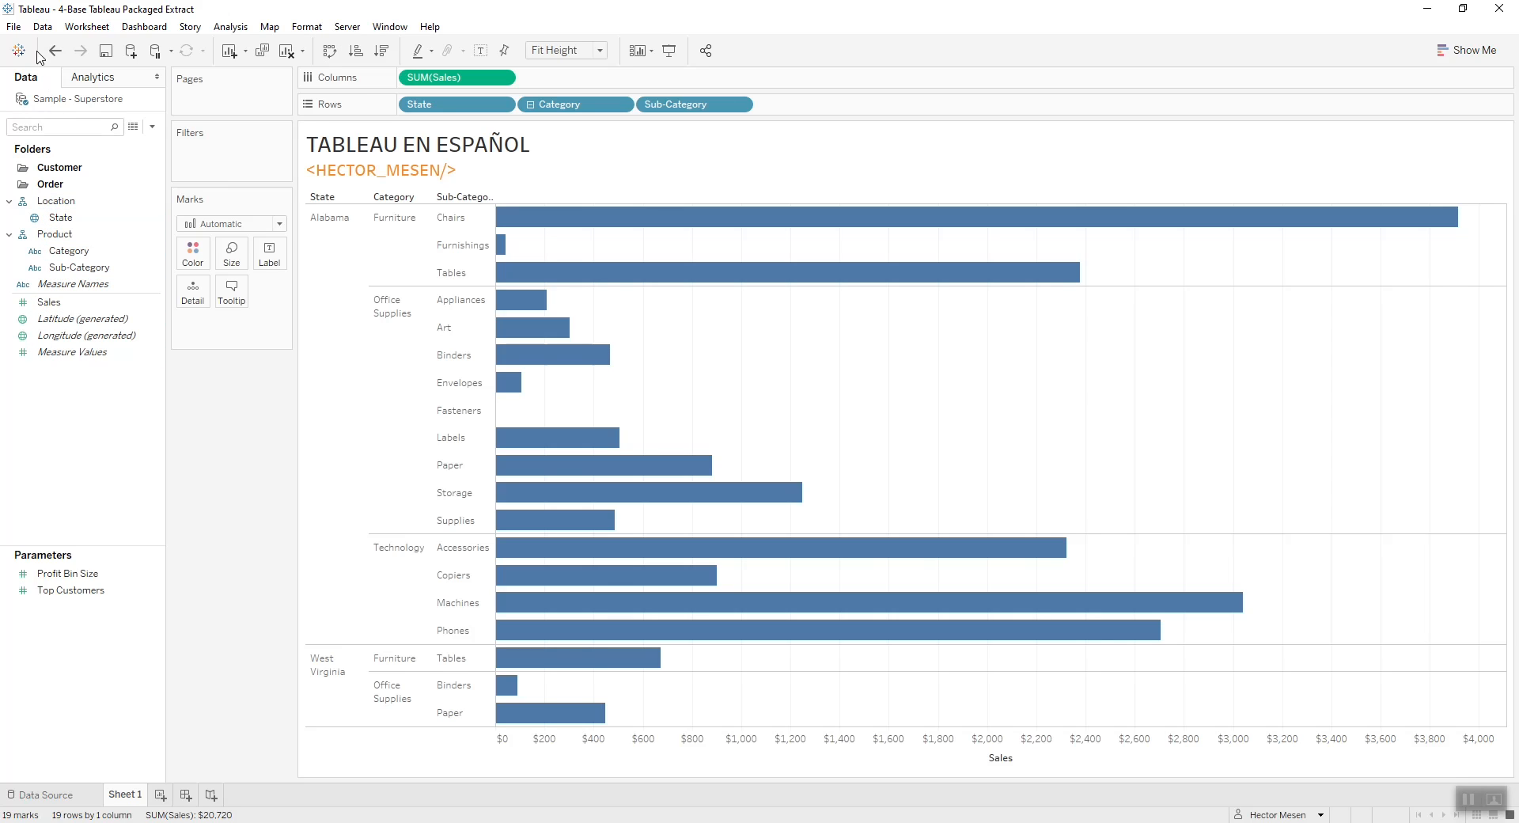
click(14, 26)
click(121, 123)
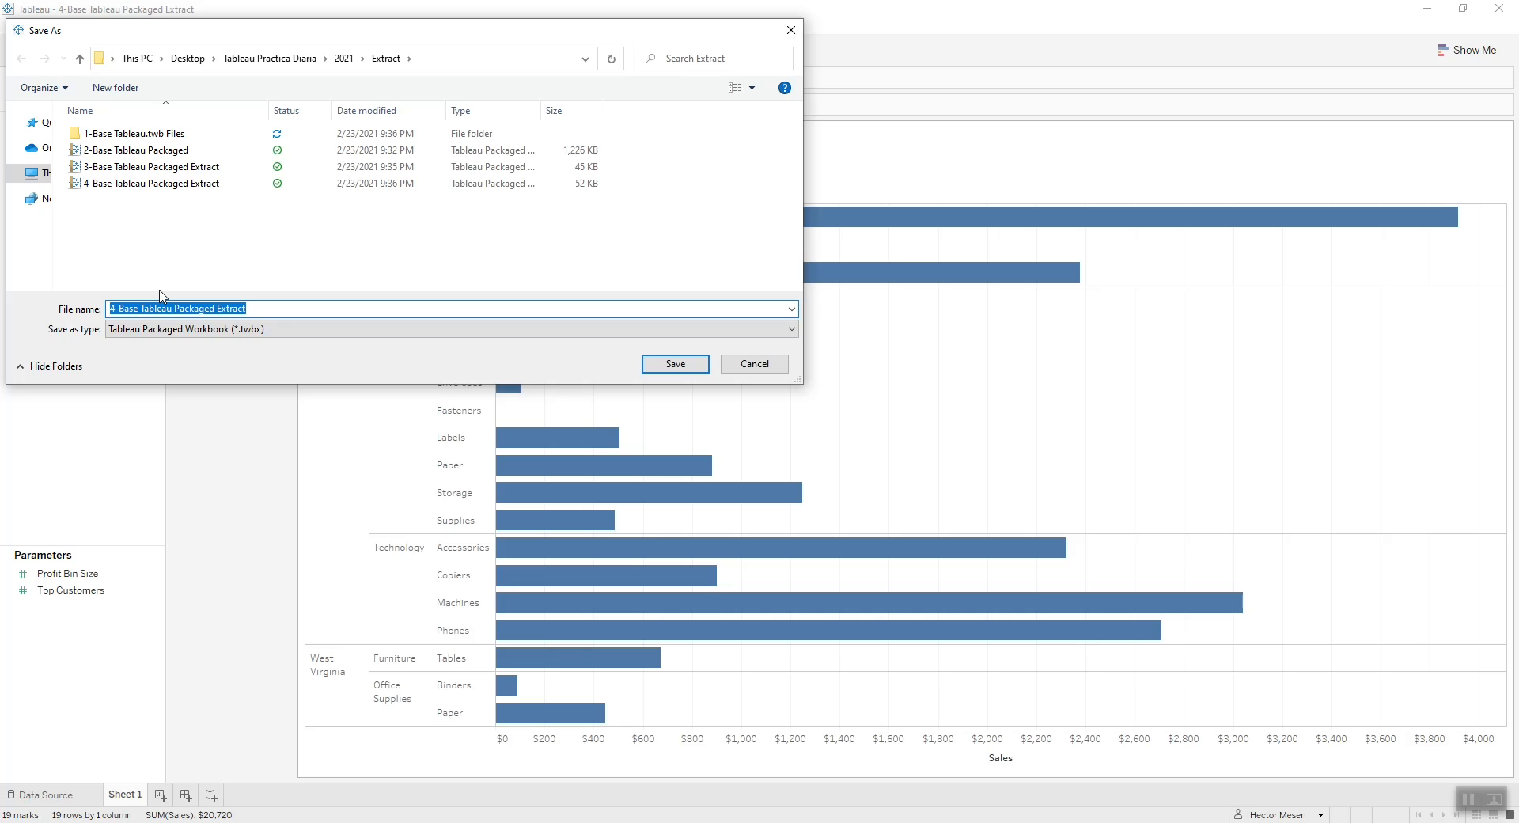
key(Home)
click(673, 364)
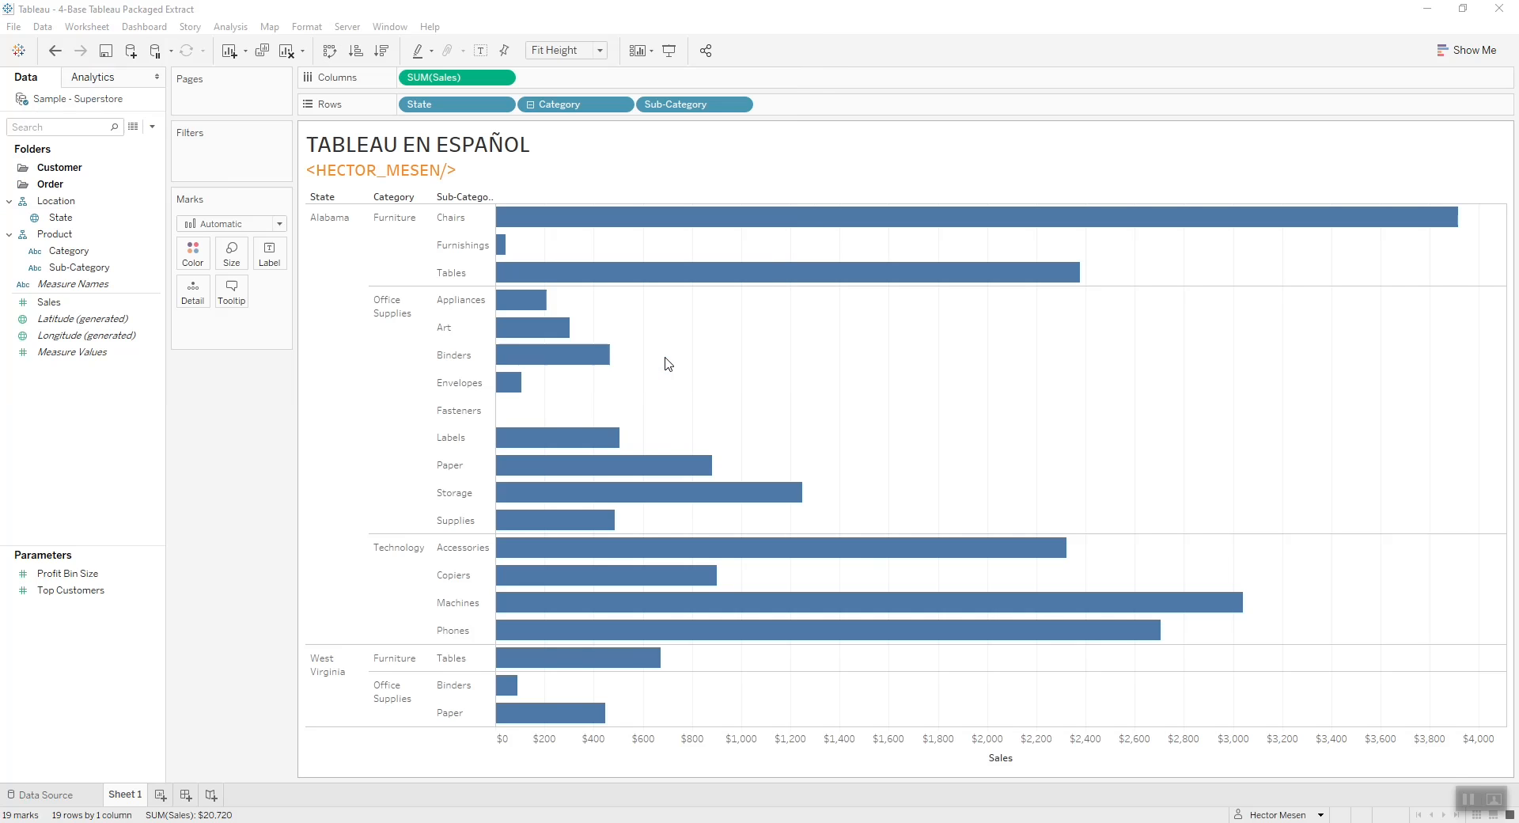
Step: Switch to File Explorer and compare the file sizes of 4-Base and 5-Base Tableau Packaged Extract in the Extract folder
key(alt+Tab)
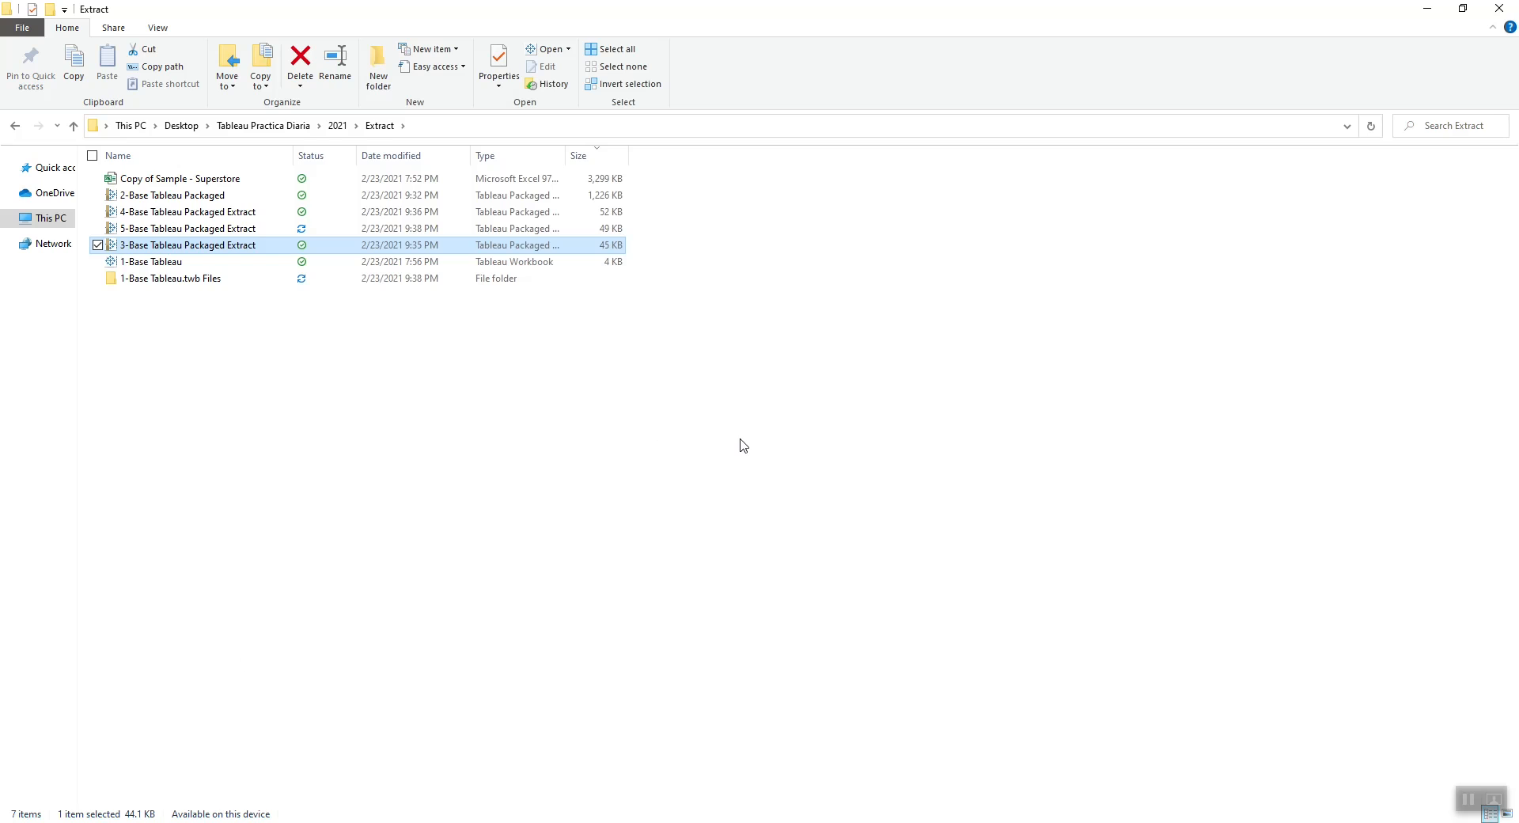
click(744, 445)
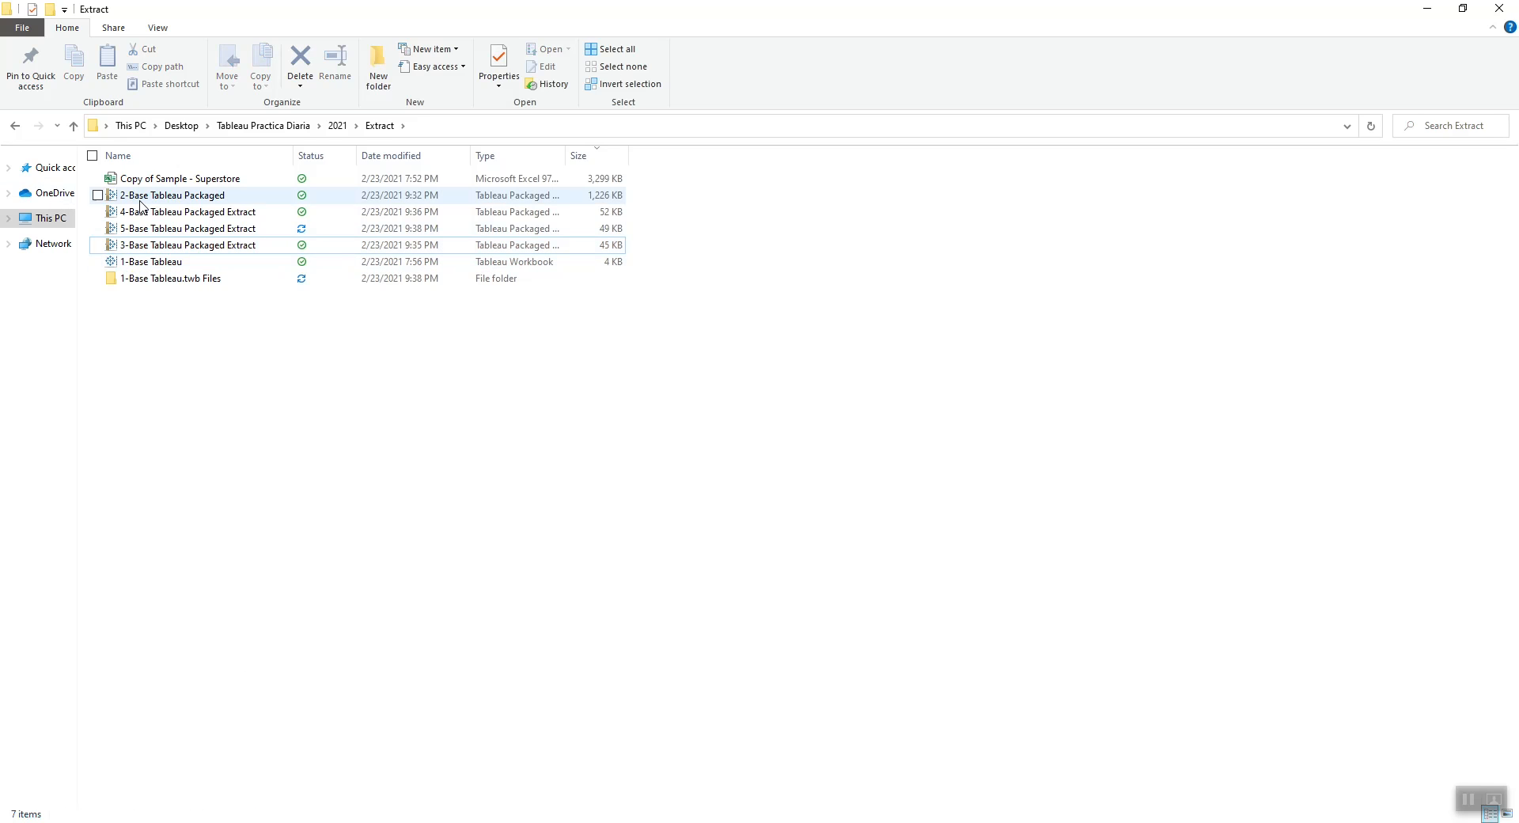
click(182, 212)
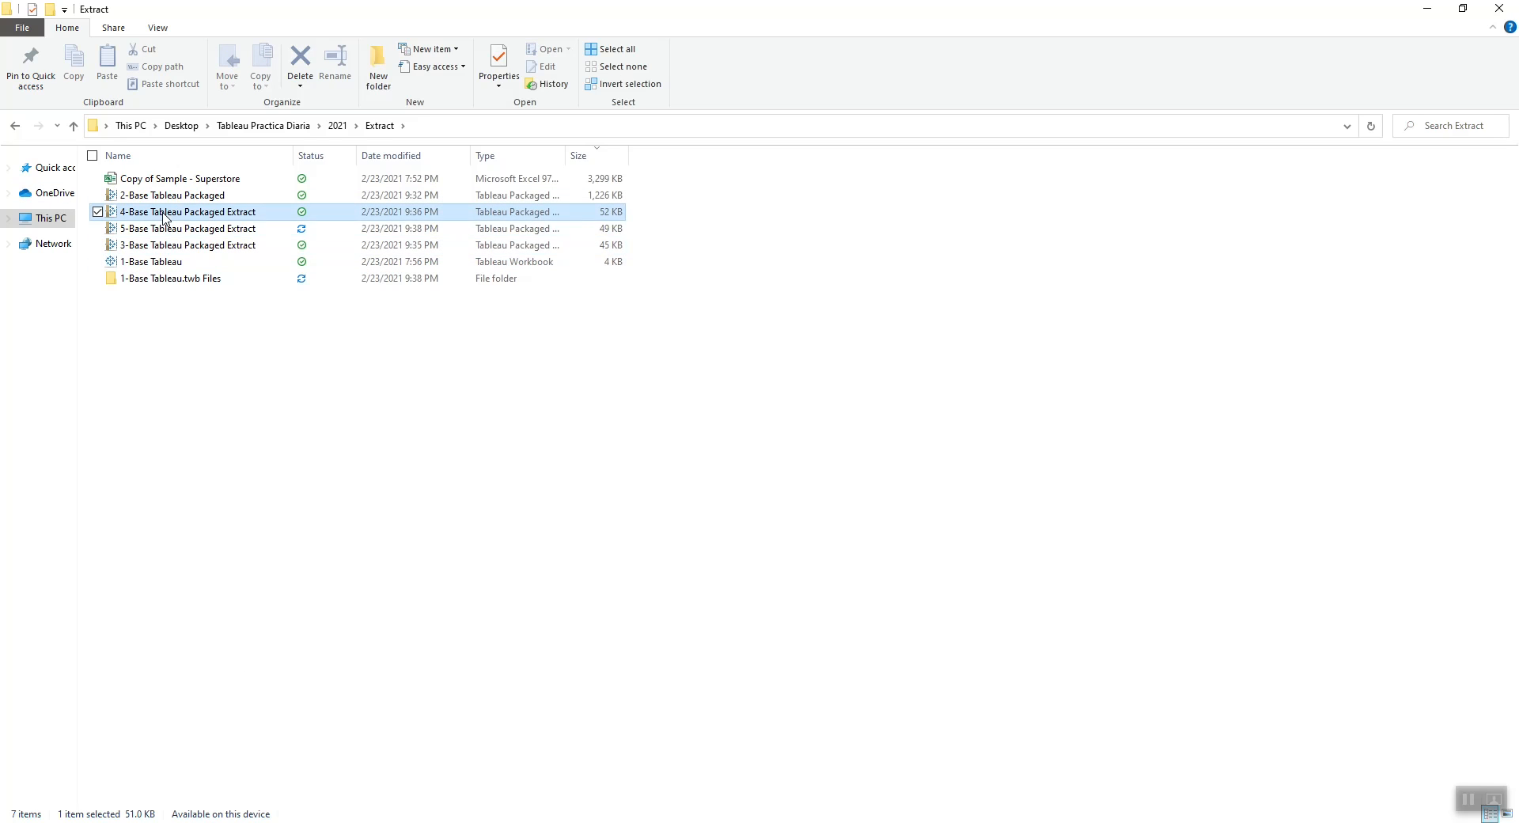
click(575, 230)
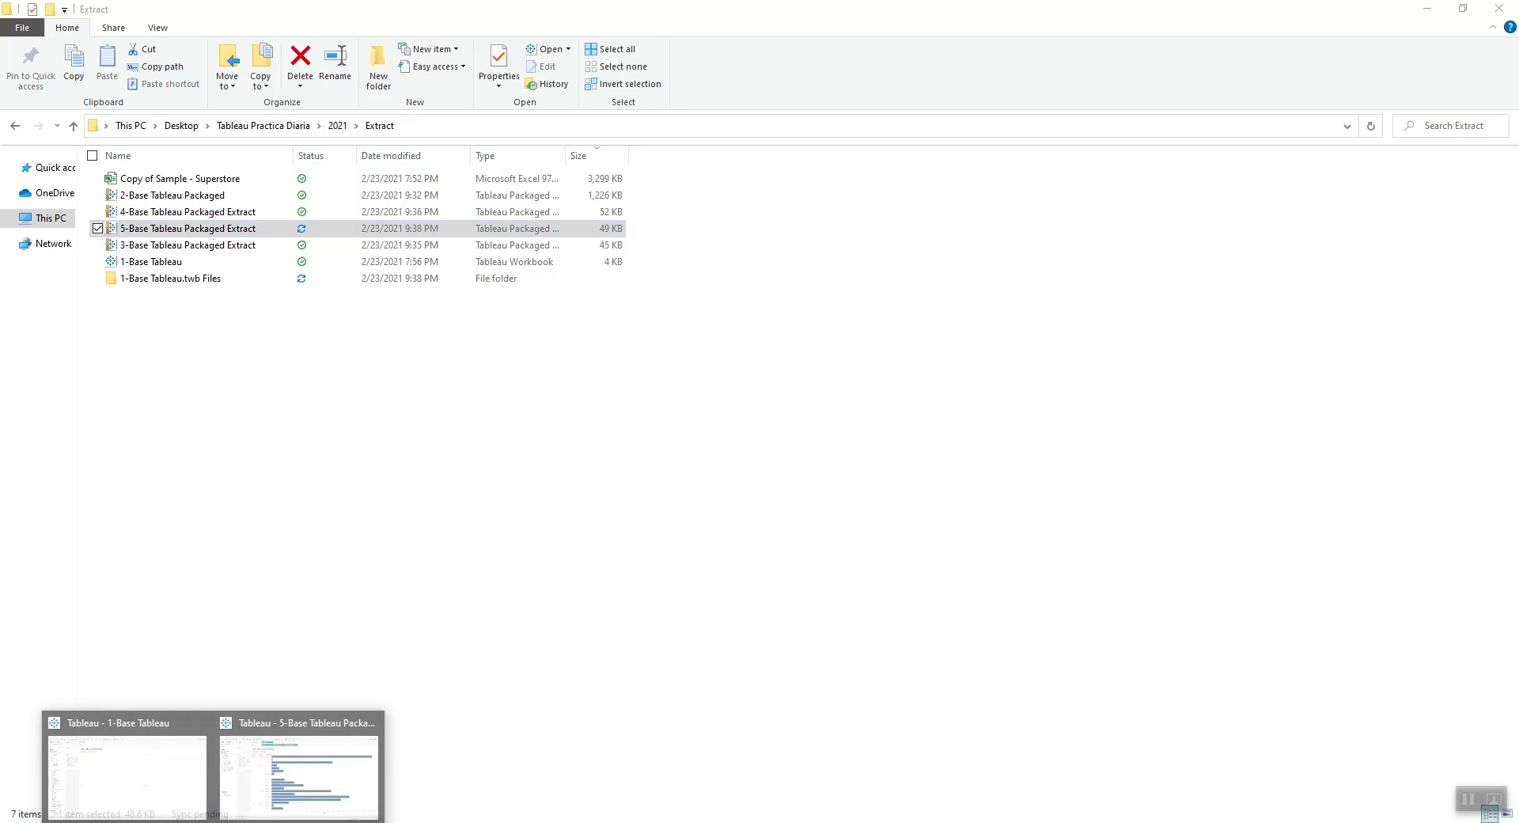
Step: Switch back to the 5-Base workbook in Tableau, show the hidden fields to review them, and turn their display off again
click(316, 779)
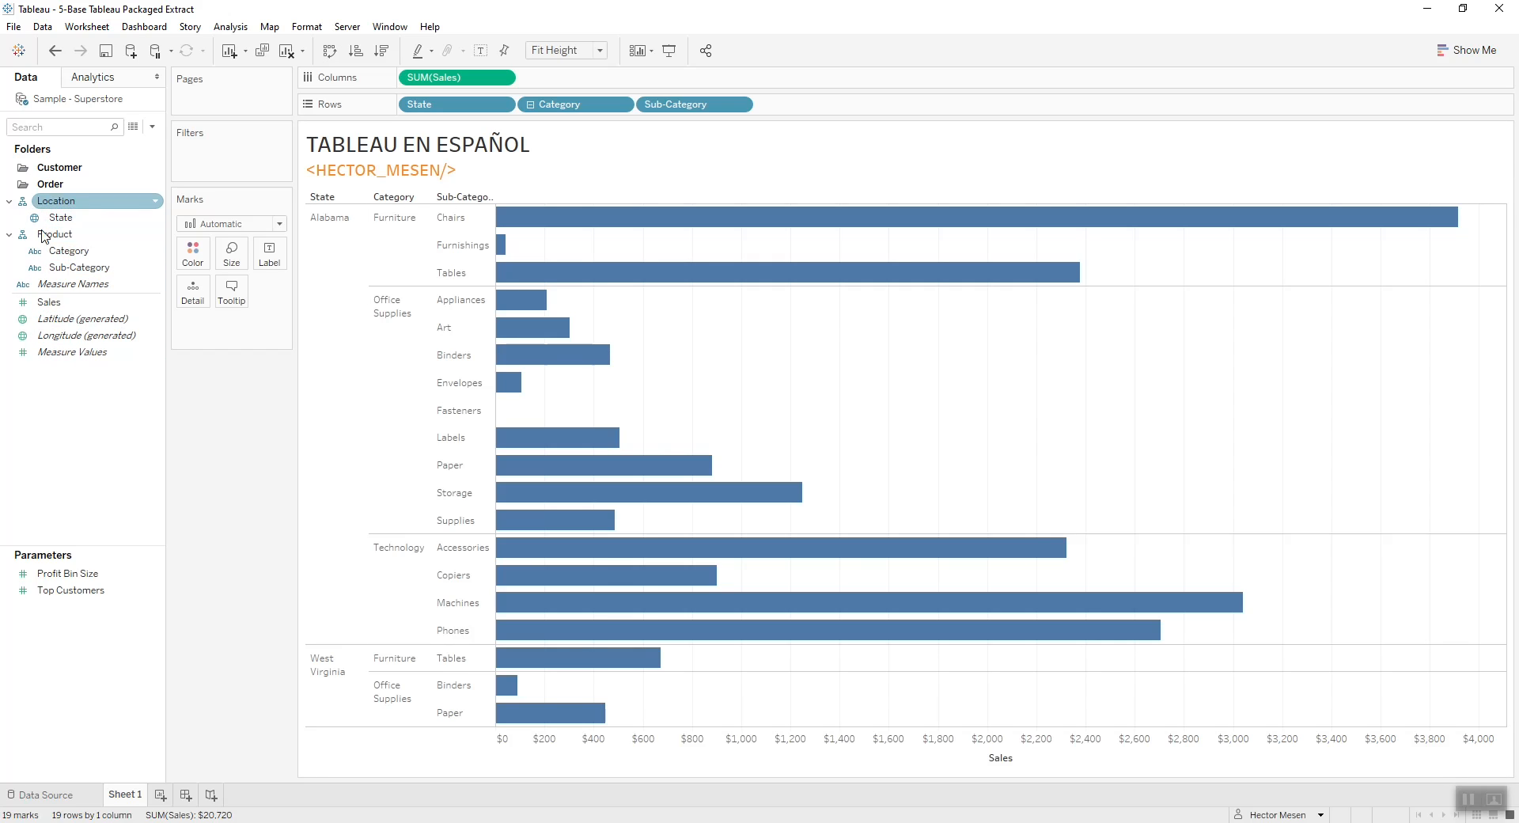
right_click(62, 417)
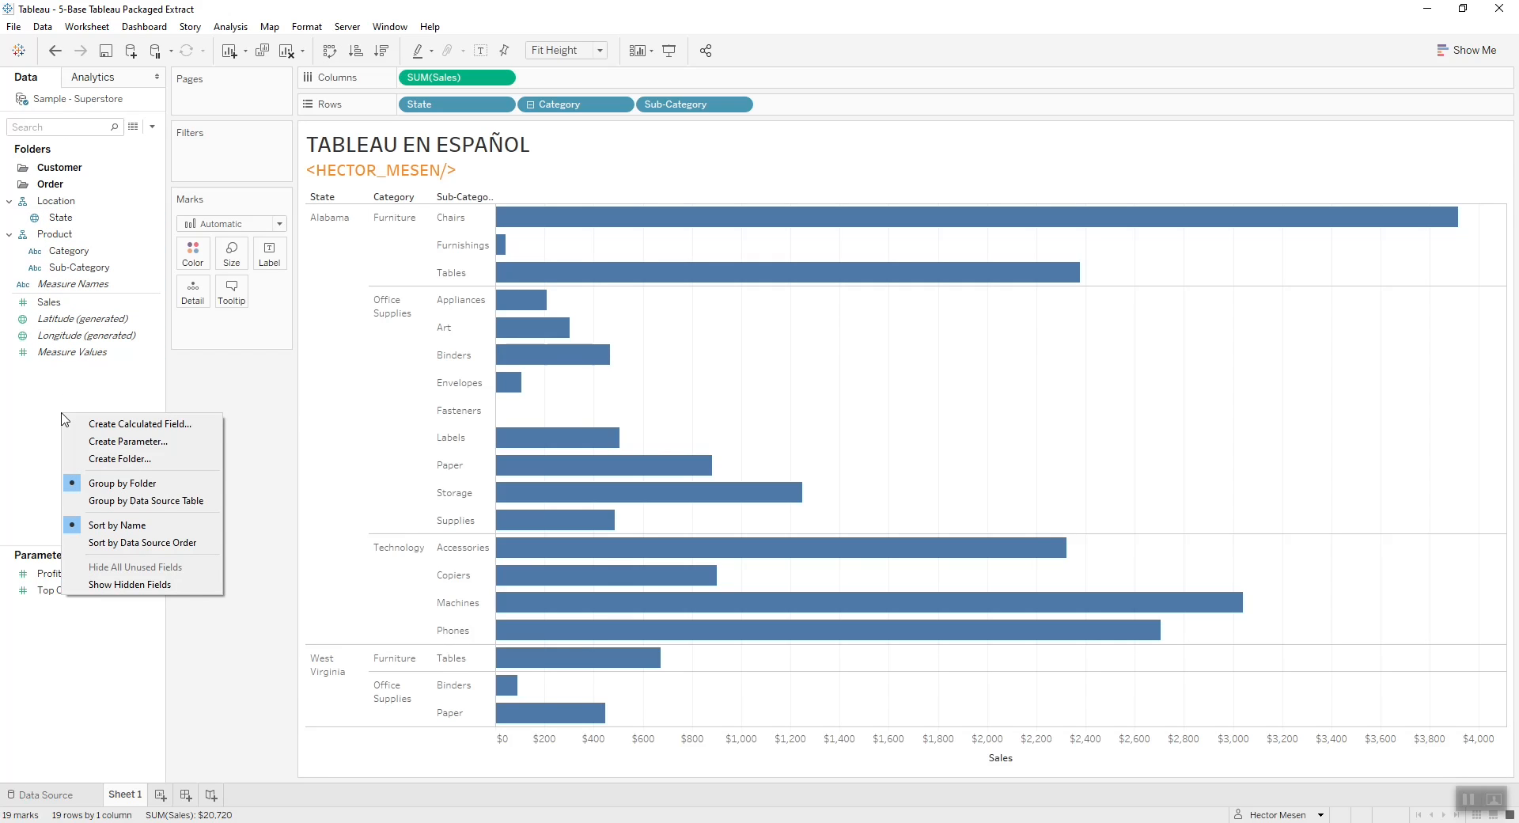
click(130, 585)
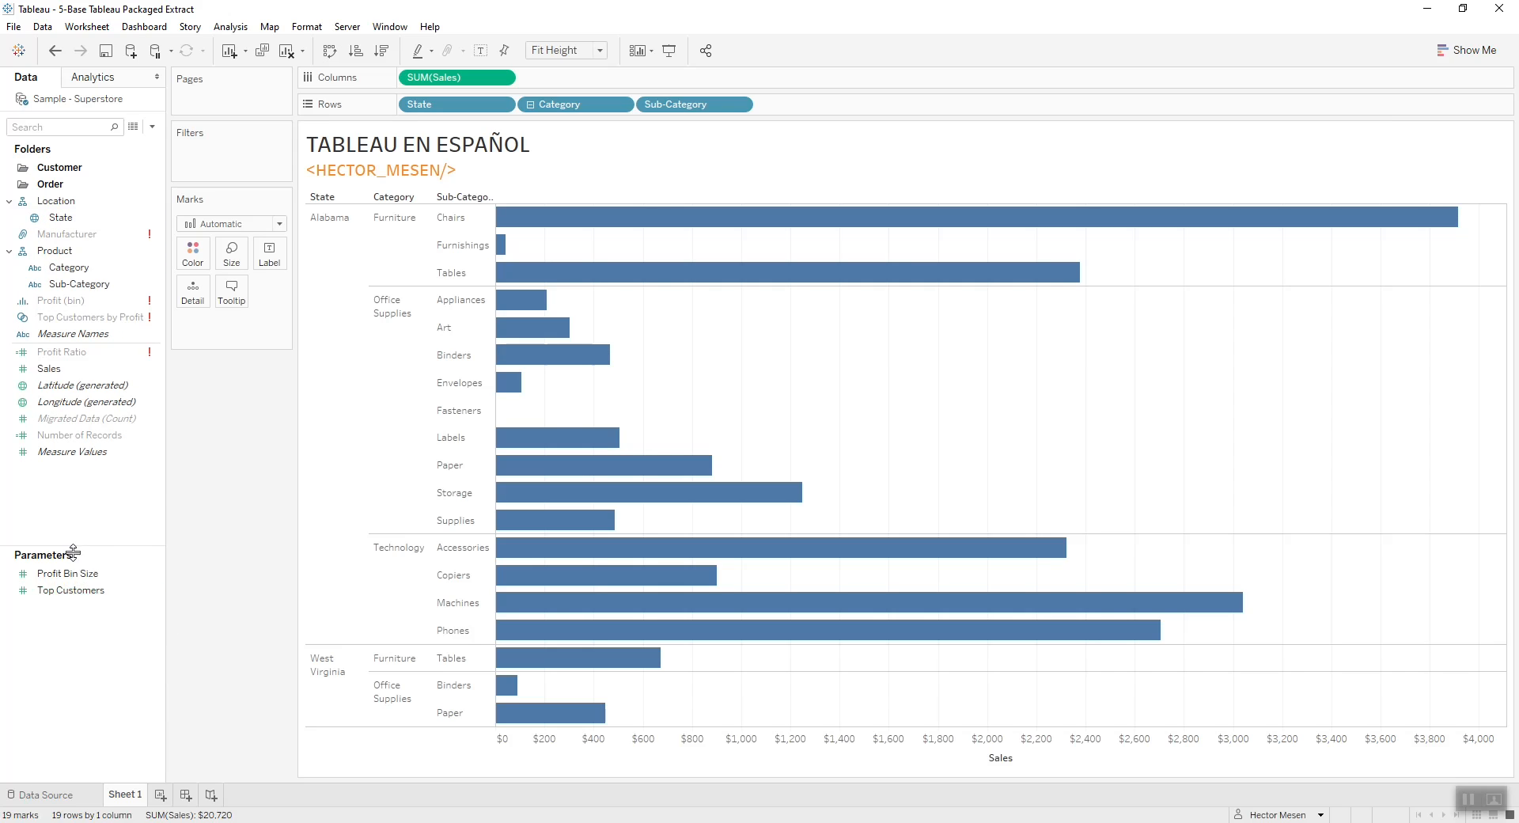
right_click(95, 678)
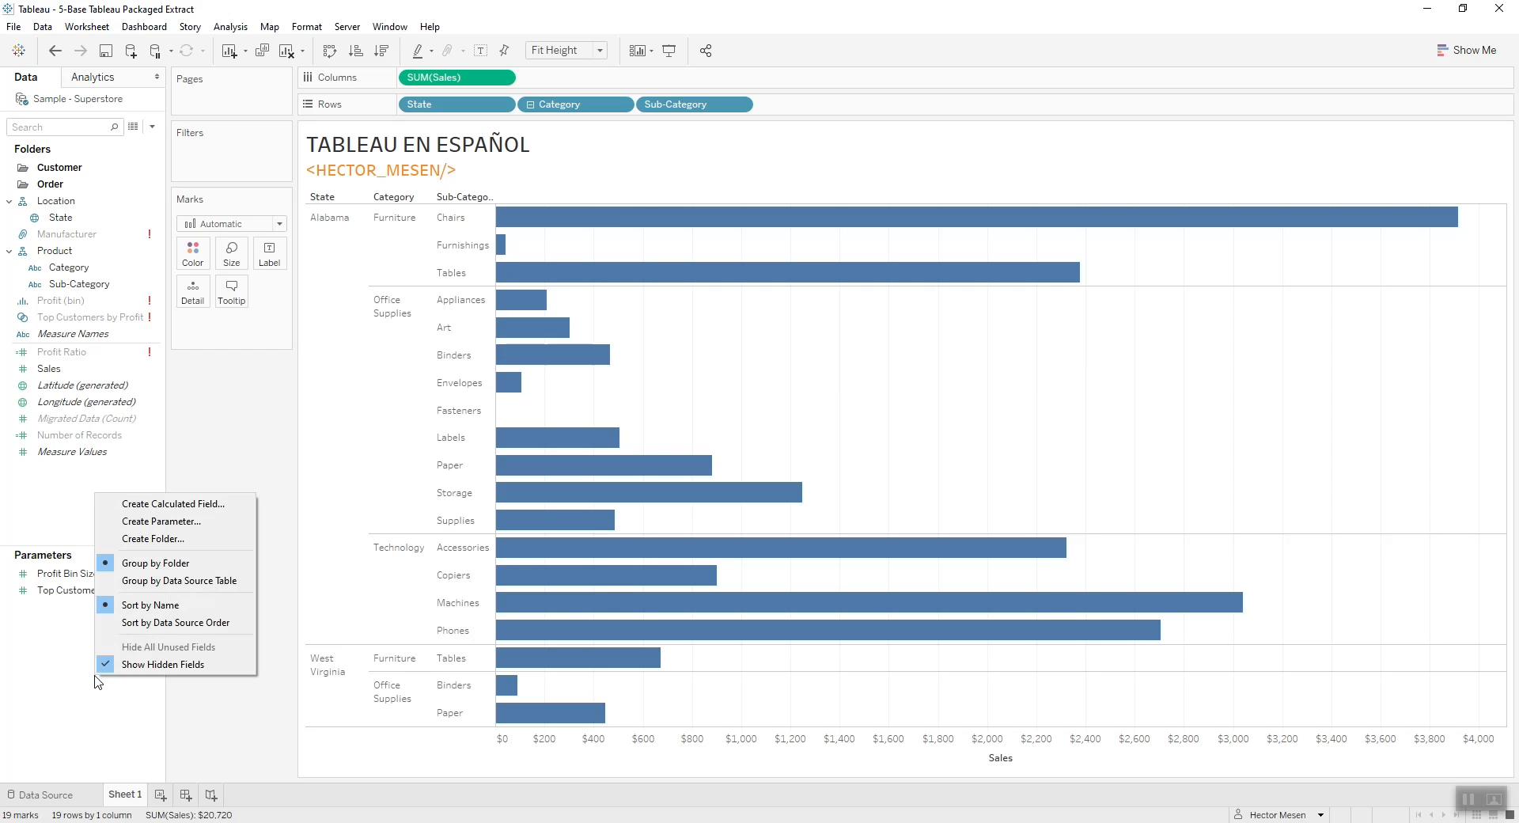
click(175, 663)
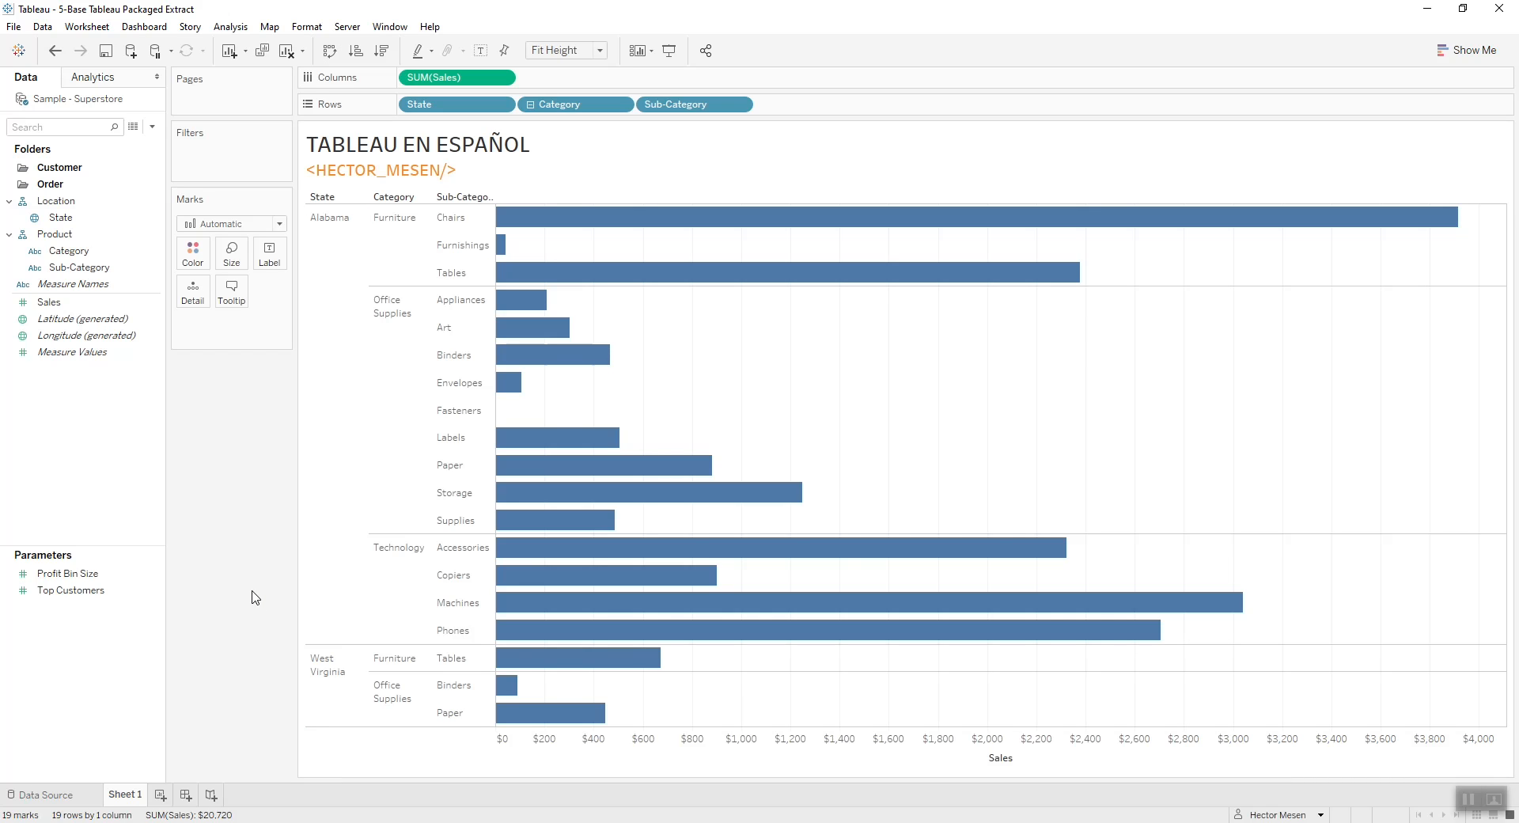
Step: Refresh the data source's extract with data aggregated for visible dimensions and all rows included, and return to Sheet 1
click(41, 794)
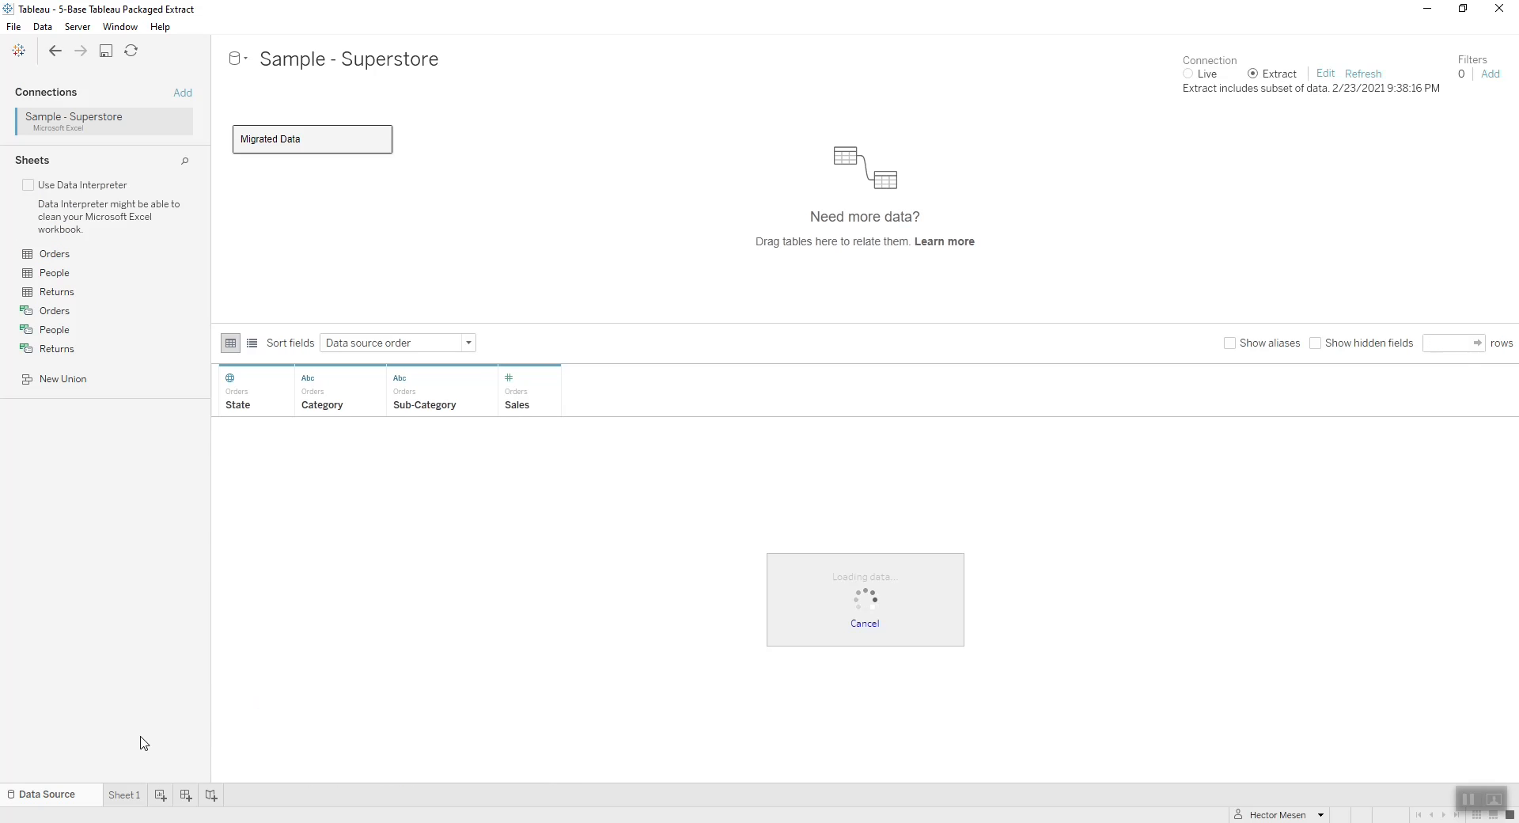
click(1359, 73)
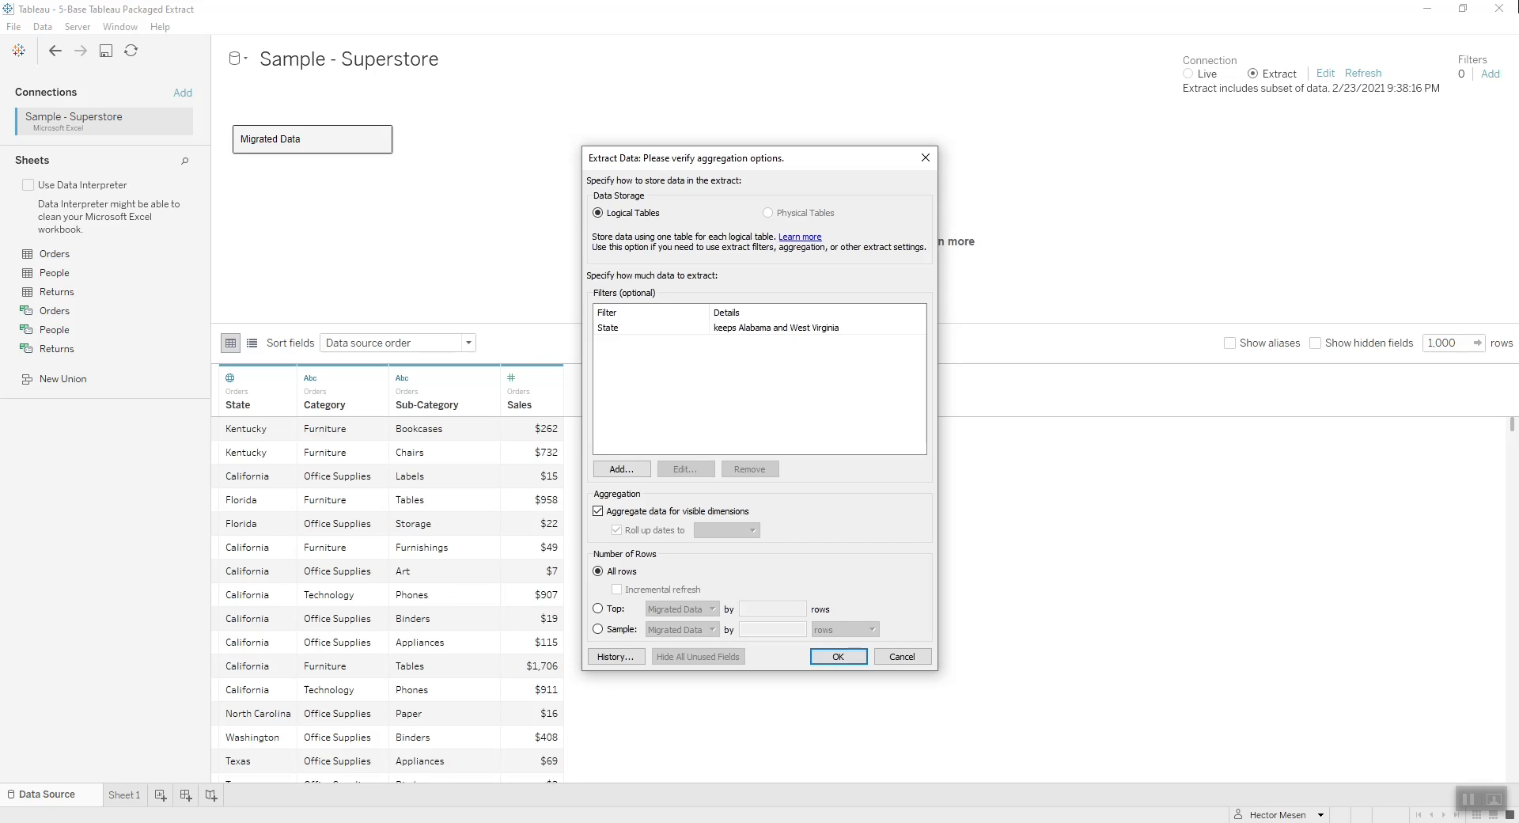
click(851, 665)
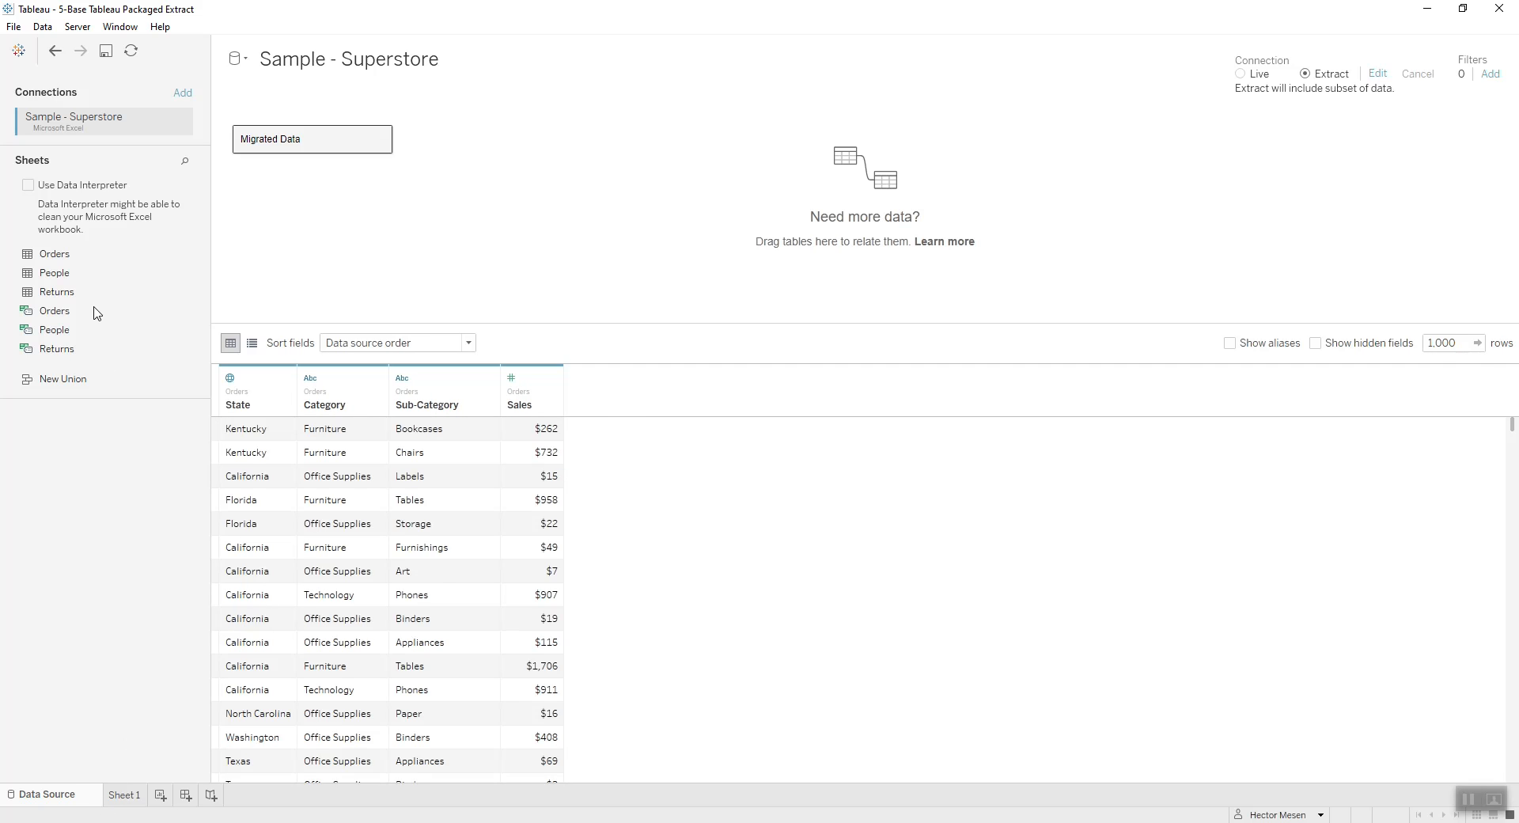
click(138, 796)
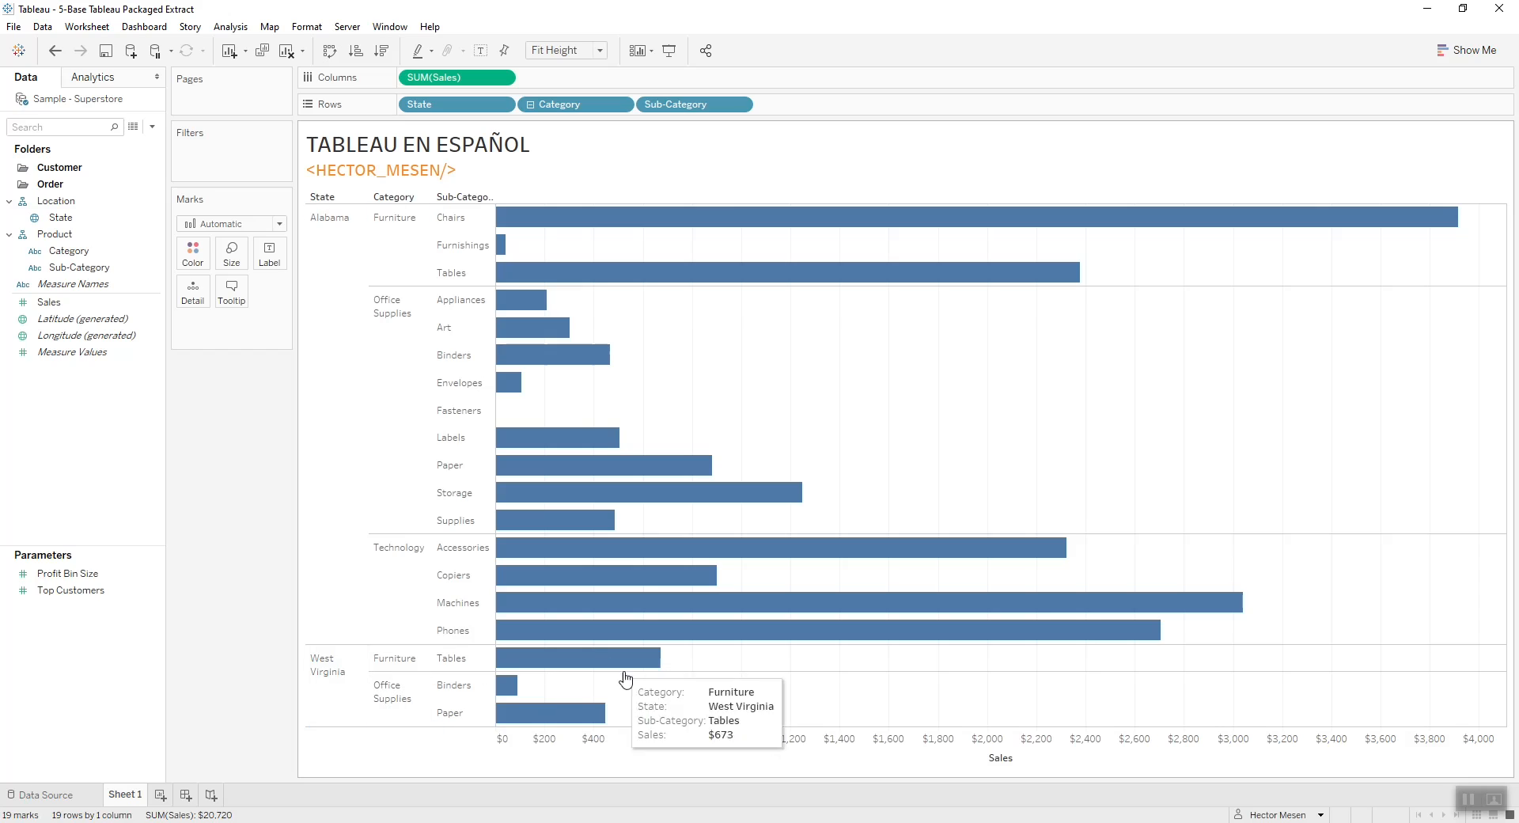